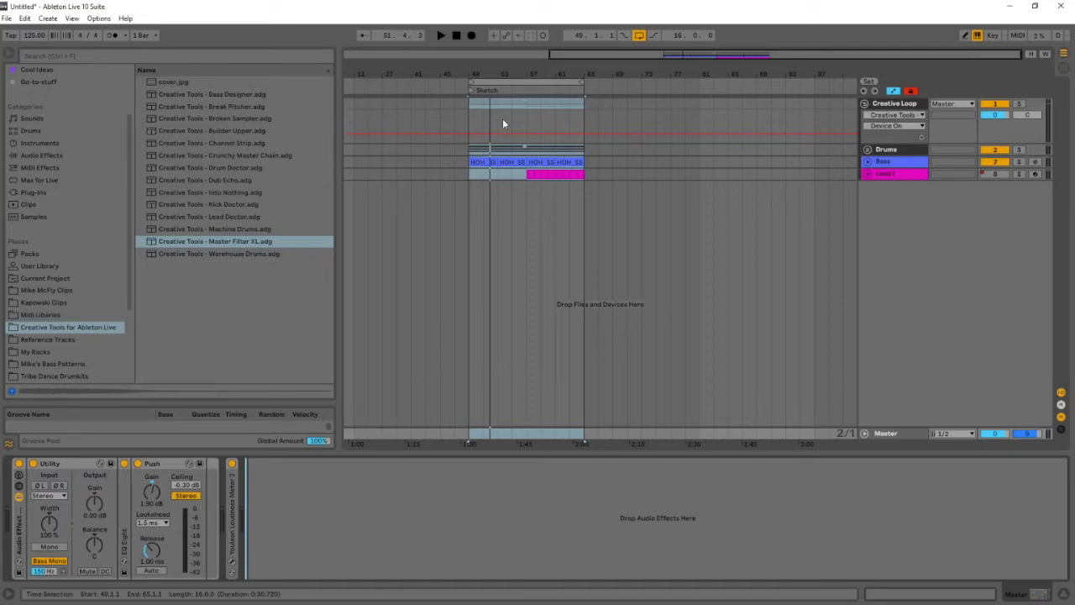
Select the 16-bar Sketch loop starting at bar 49 and play it back.
{"action": "left_click", "coordinate": [511, 87]}
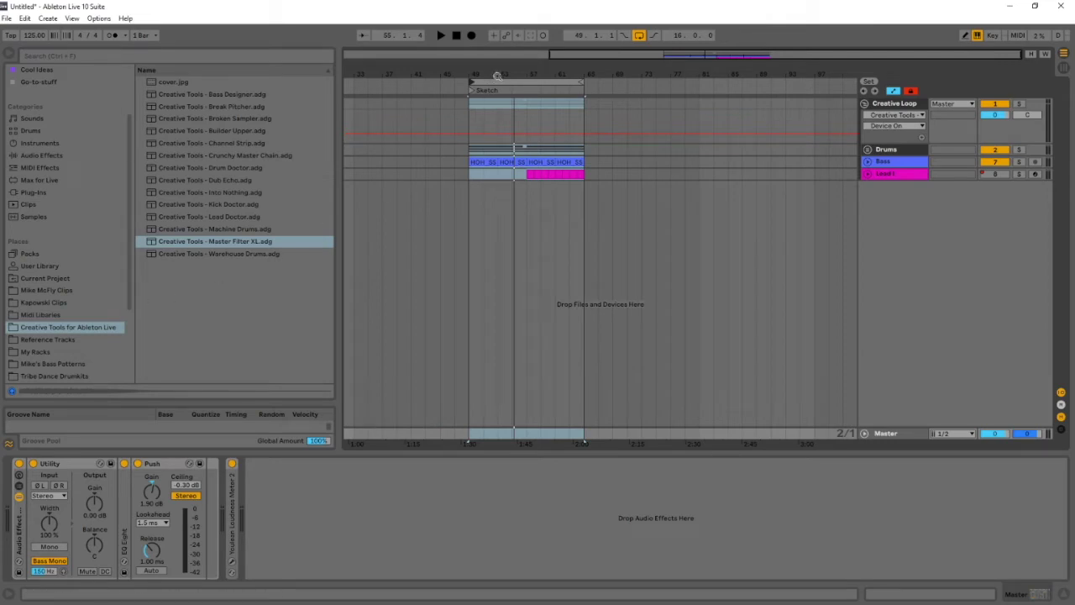
{"action": "left_click_drag", "start_coordinate": [496, 74], "coordinate": [496, 95]}
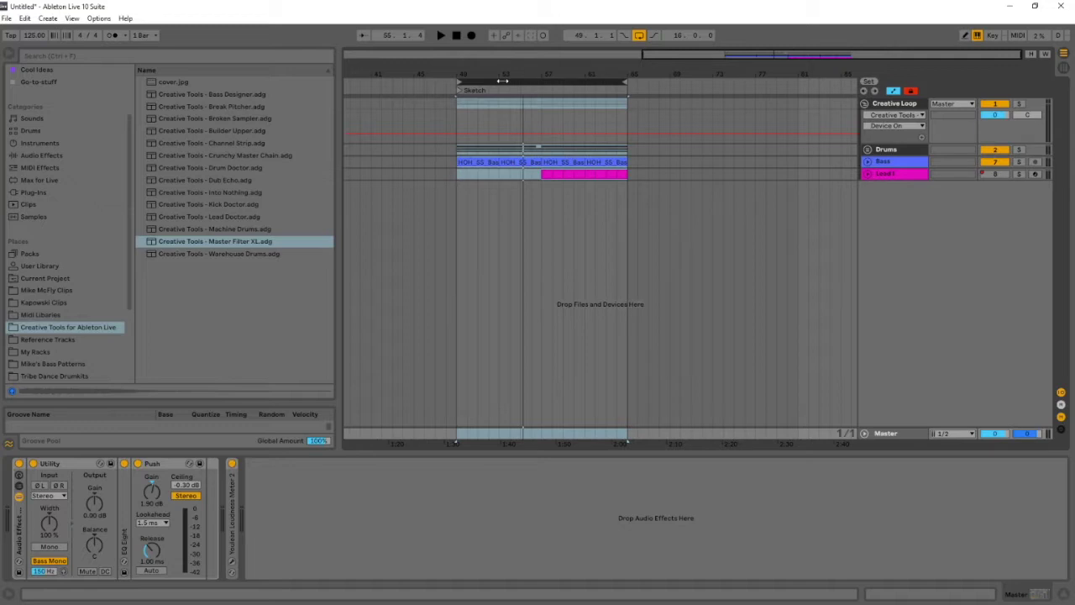
{"action": "left_click", "coordinate": [502, 80]}
{"action": "key", "text": "space"}
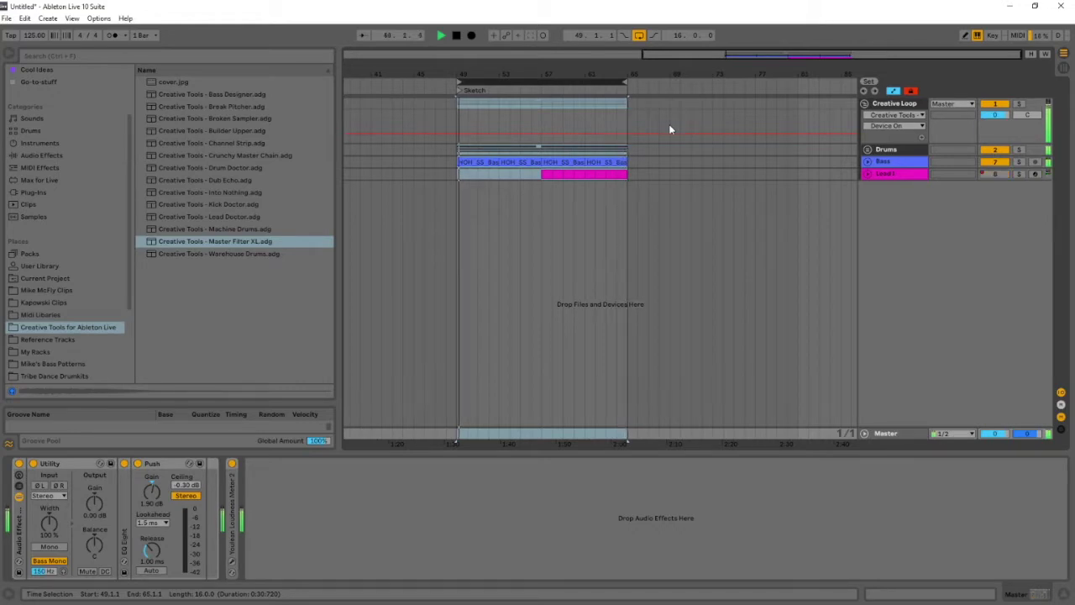
{"action": "key", "text": "space"}
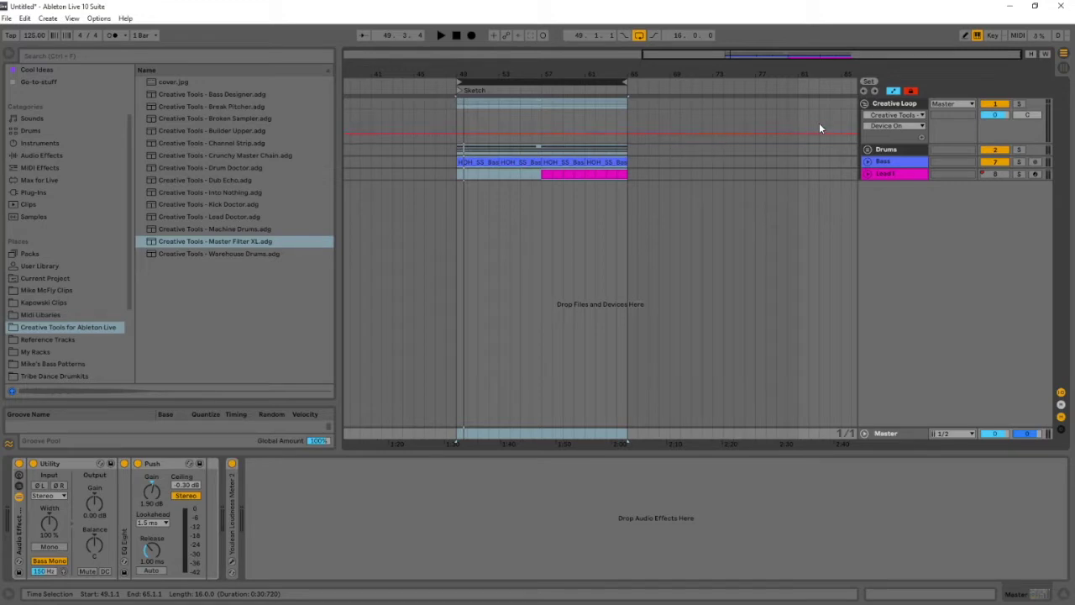
Solo the Kick track inside the Drums group and locate its sample in the browser.
{"action": "left_click", "coordinate": [867, 150]}
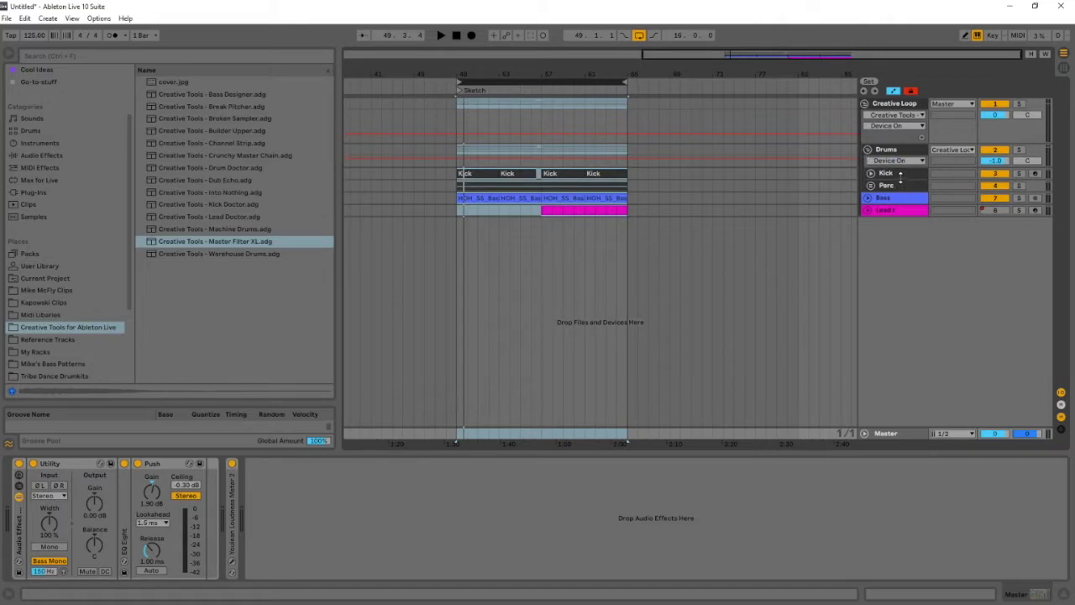
{"action": "left_click", "coordinate": [903, 175]}
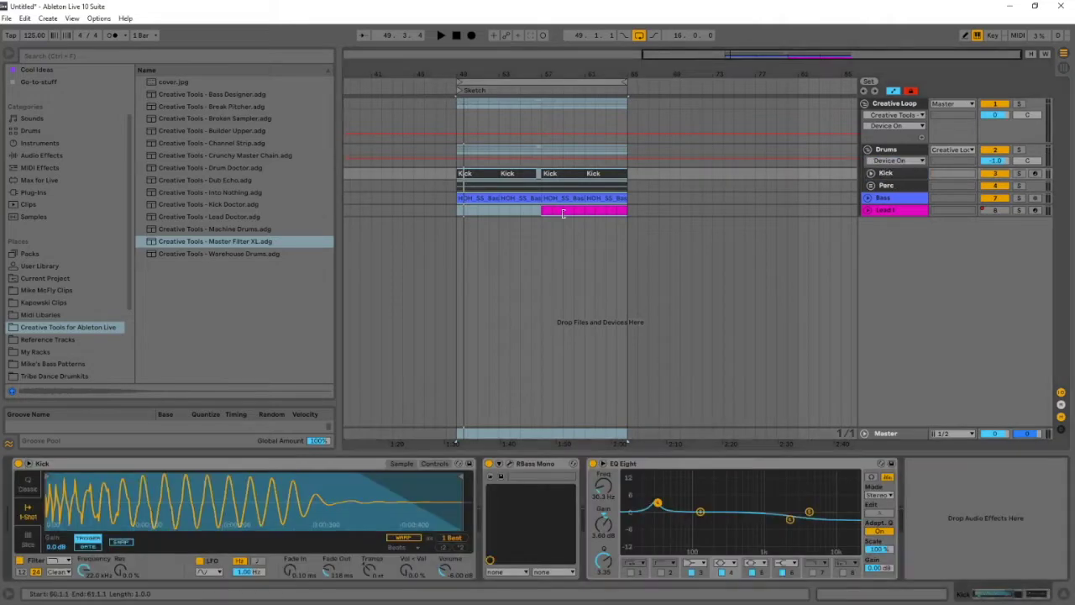
{"action": "left_click", "coordinate": [1019, 174]}
{"action": "right_click", "coordinate": [229, 504]}
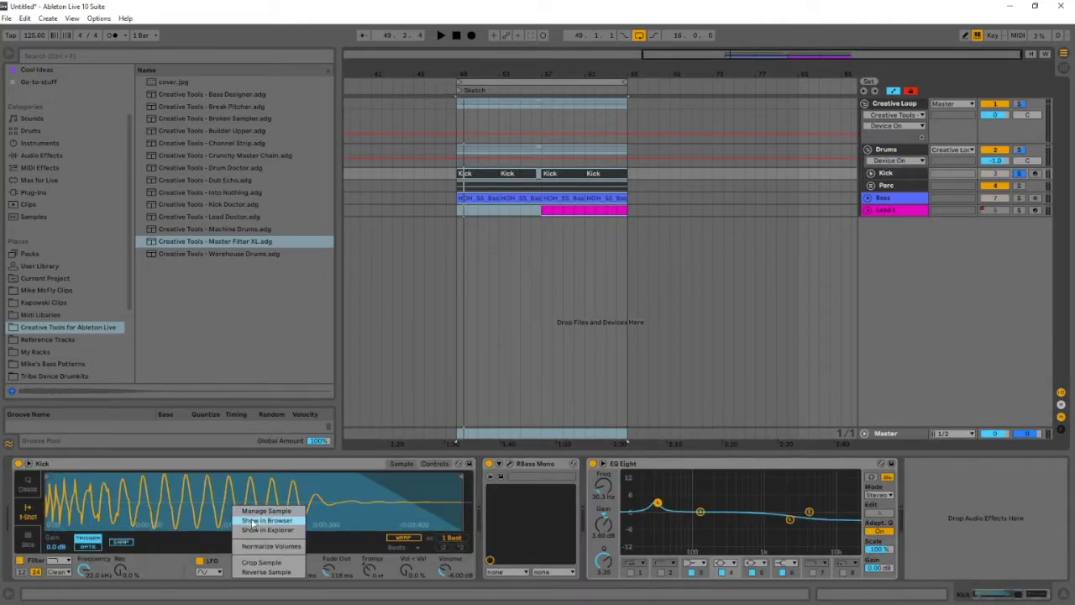
{"action": "left_click", "coordinate": [252, 518]}
{"action": "mouse_move", "coordinate": [333, 363]}
{"action": "left_mouse_down"}
{"action": "mouse_move", "coordinate": [445, 364]}
{"action": "mouse_move", "coordinate": [343, 365]}
{"action": "left_mouse_up"}
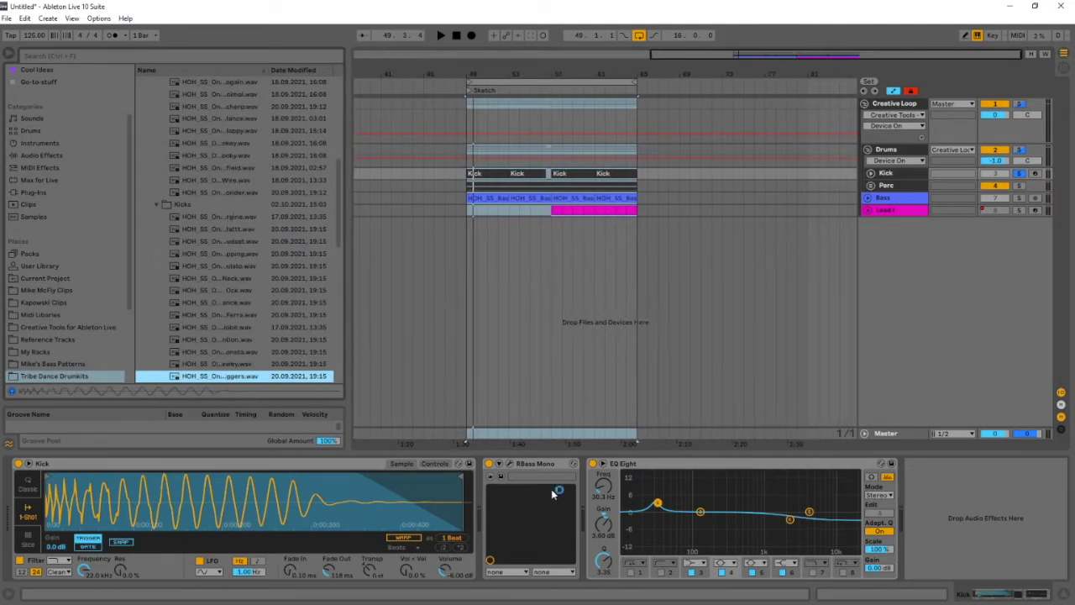
Hide the browser and audition the soloed Kick track.
{"action": "left_click", "coordinate": [14, 59]}
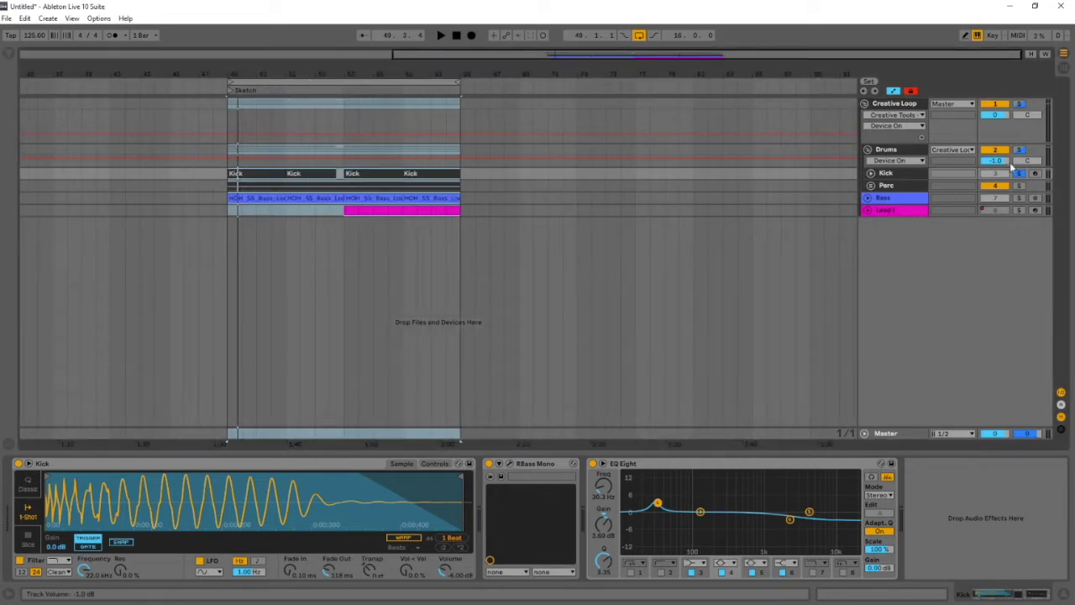
{"action": "key", "text": "space"}
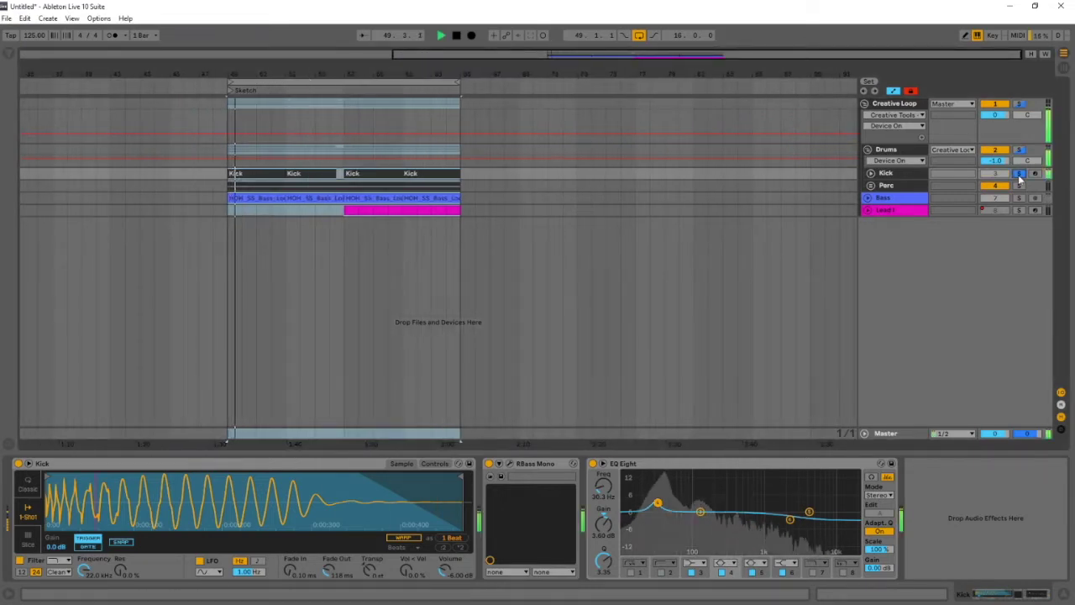
{"action": "key", "text": "space"}
Expand the Perc group, select all the top loop clips from bar 49 to 65 and audition their track soloed.
{"action": "left_click", "coordinate": [891, 187]}
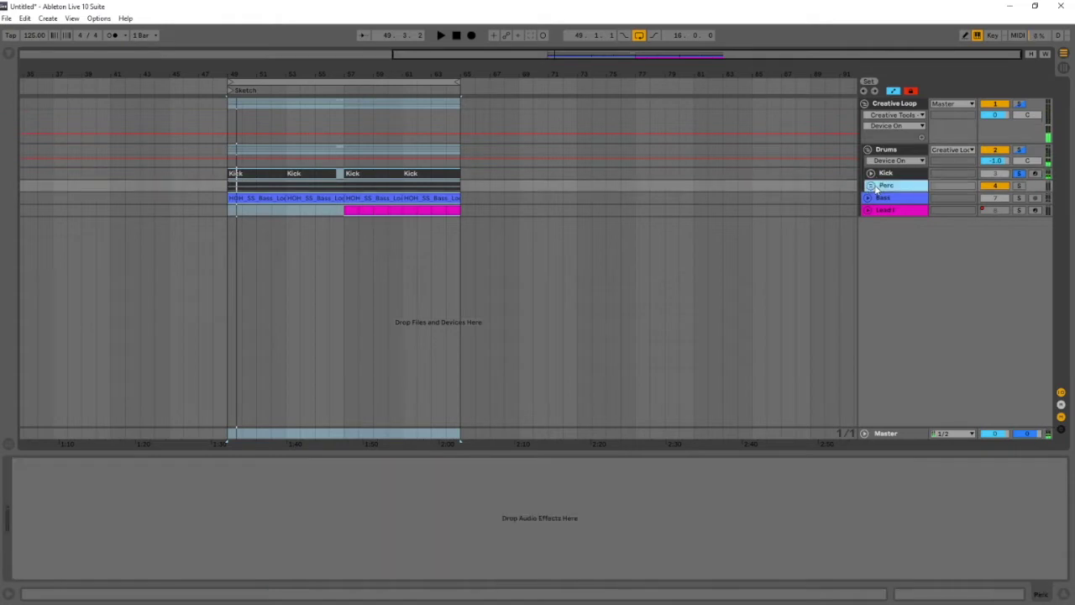
{"action": "left_click", "coordinate": [871, 185]}
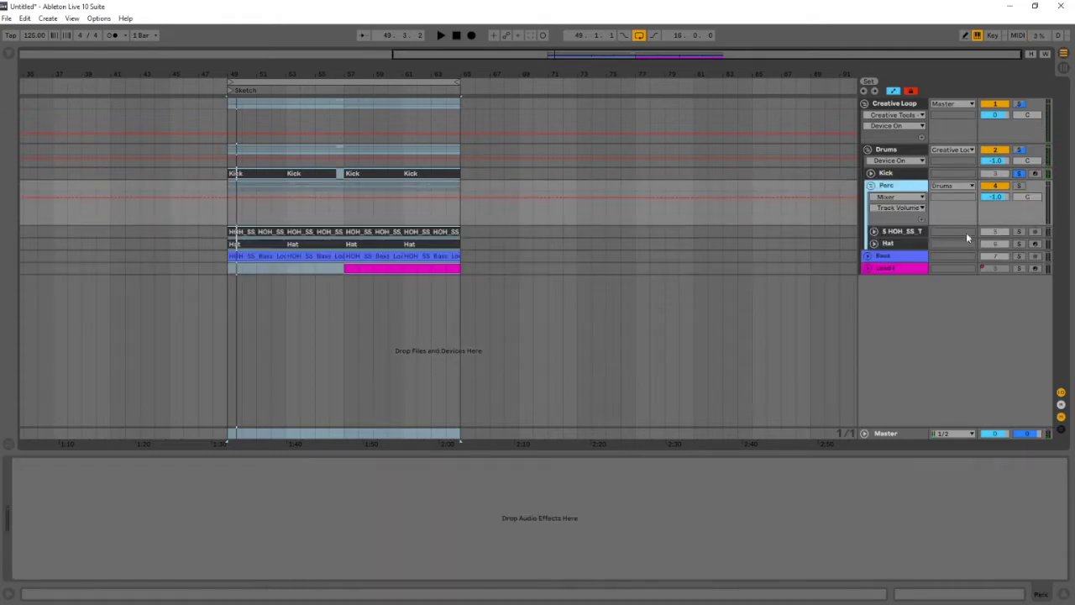
{"action": "left_click", "coordinate": [446, 231]}
{"action": "left_click", "coordinate": [244, 232], "text": "shift"}
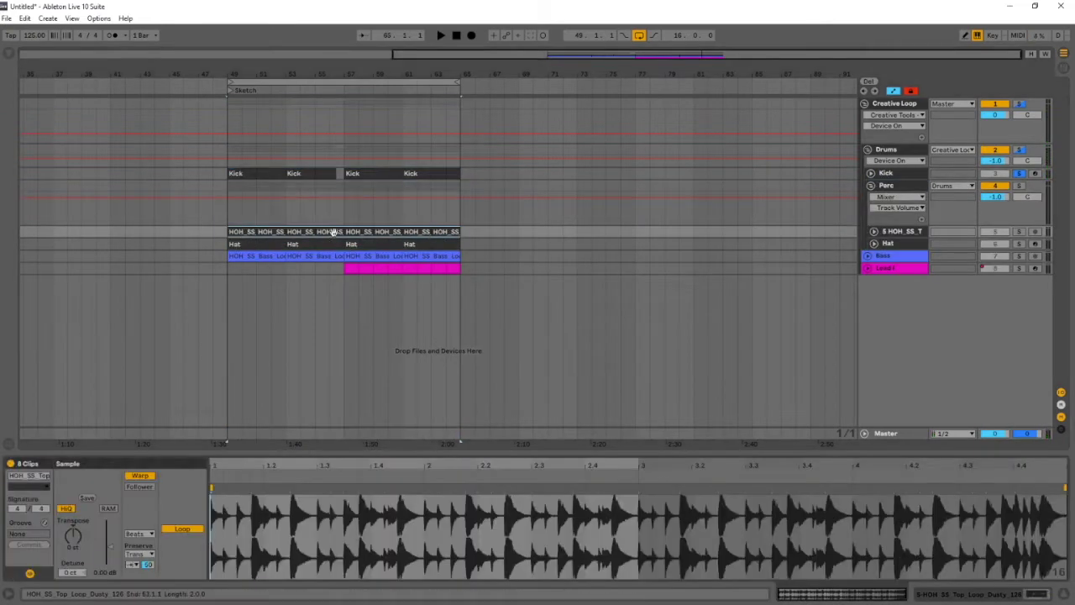
{"action": "left_click", "coordinate": [1019, 231]}
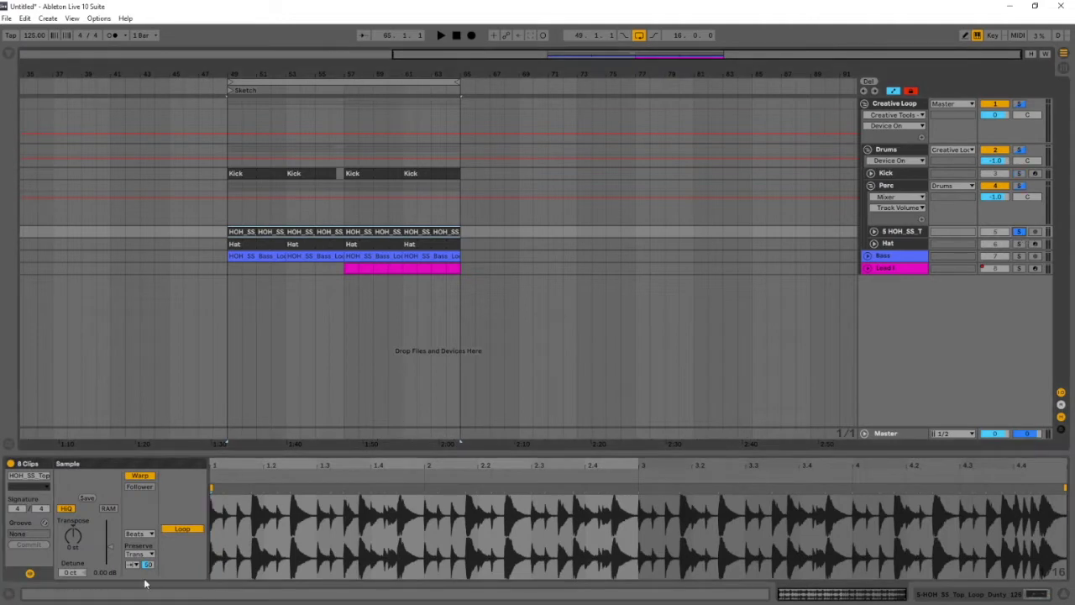
{"action": "key", "text": "space"}
{"action": "key", "text": "space"}
Audition the top loop with the clips' transient envelope at 100, and again with a shorter envelope.
{"action": "left_click_drag", "start_coordinate": [149, 563], "coordinate": [148, 522]}
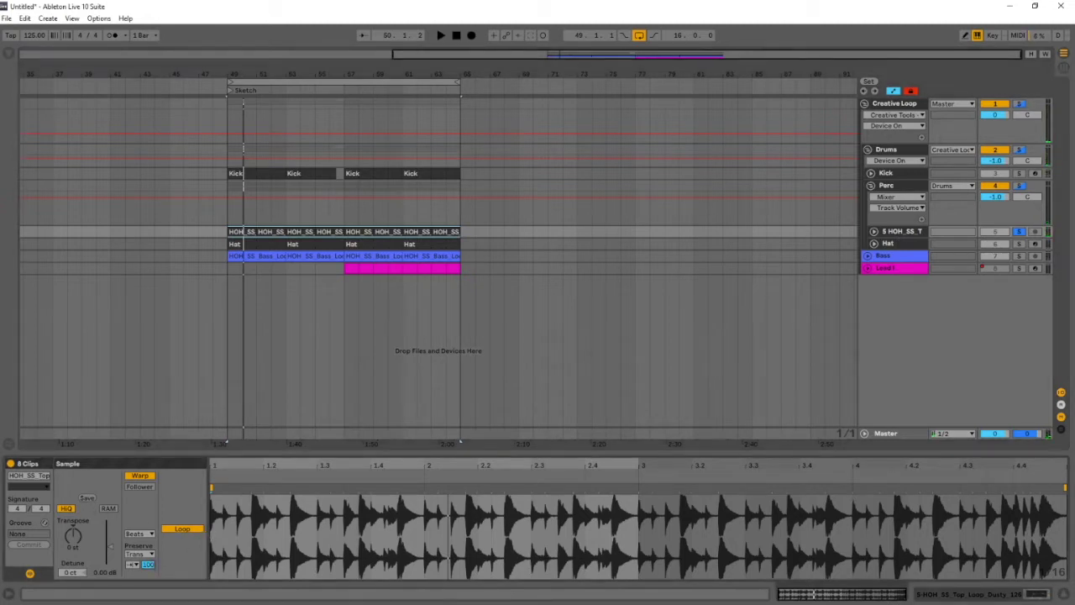
{"action": "key", "text": "space"}
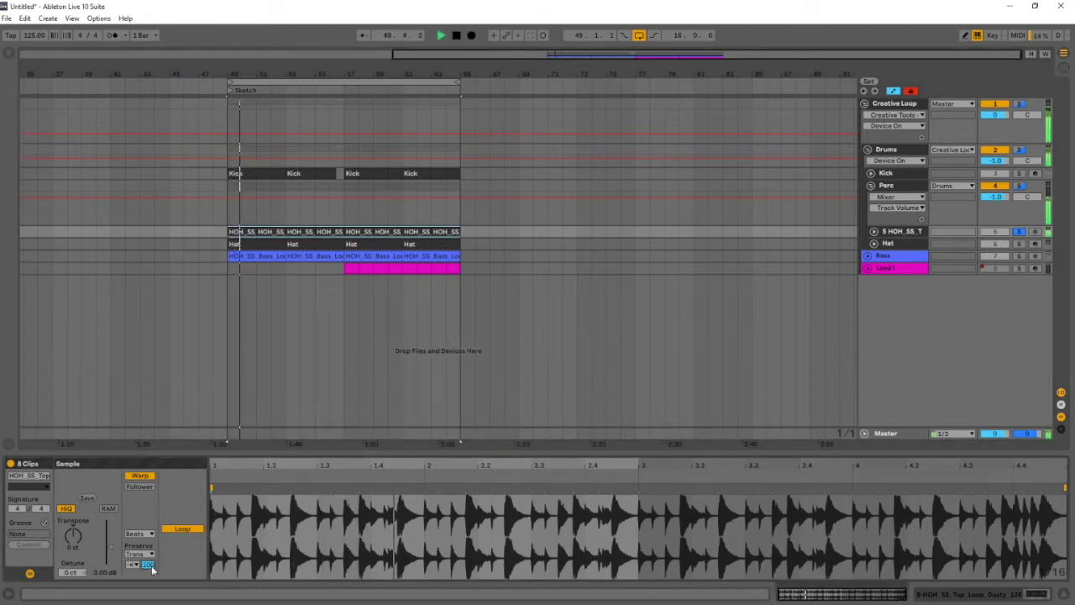
{"action": "key", "text": "space"}
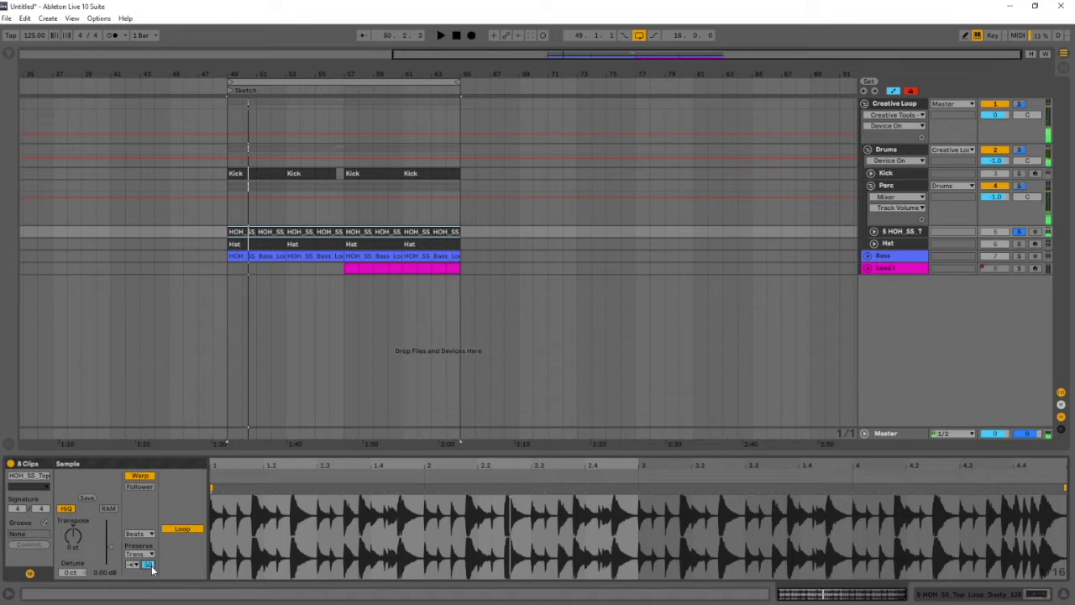
{"action": "key", "text": "space"}
{"action": "key", "text": "space"}
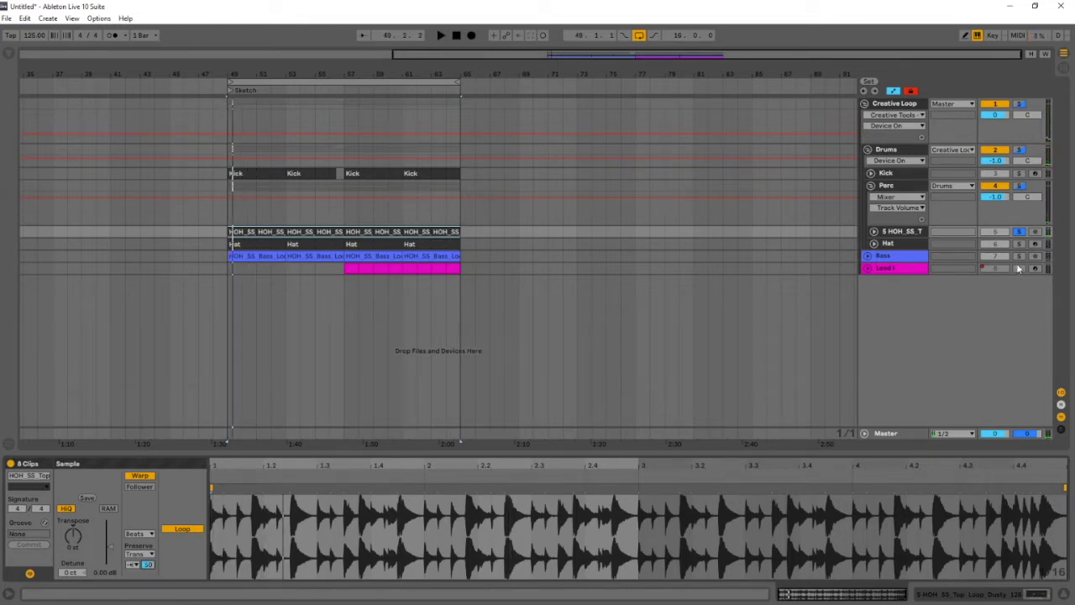
Expand and audition the Hat track on its own, and locate its sample in the browser.
{"action": "left_click", "coordinate": [874, 243]}
{"action": "left_click", "coordinate": [895, 245]}
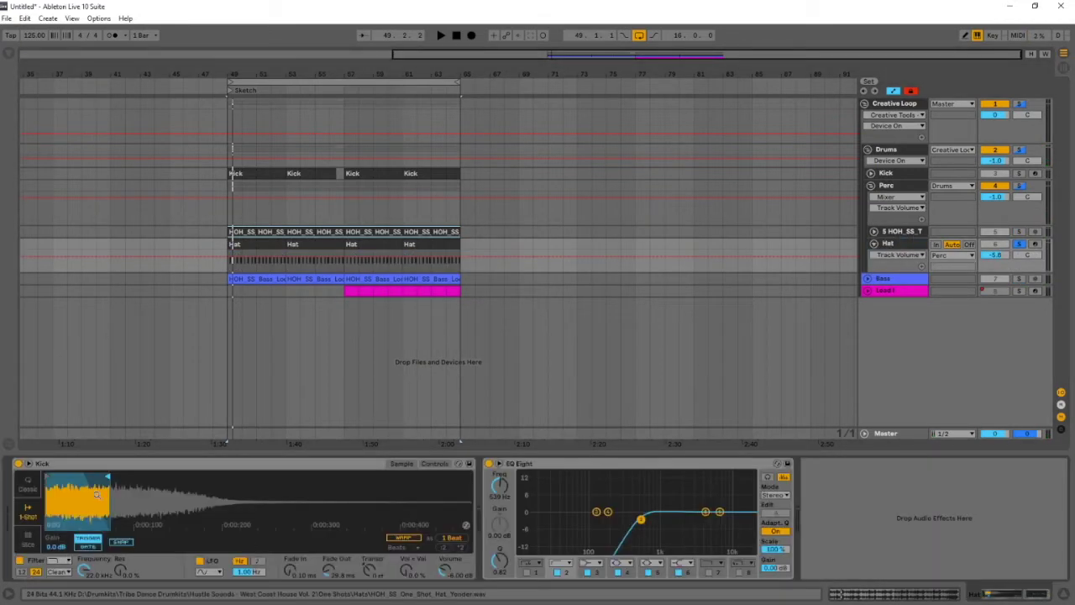
{"action": "key", "text": "space"}
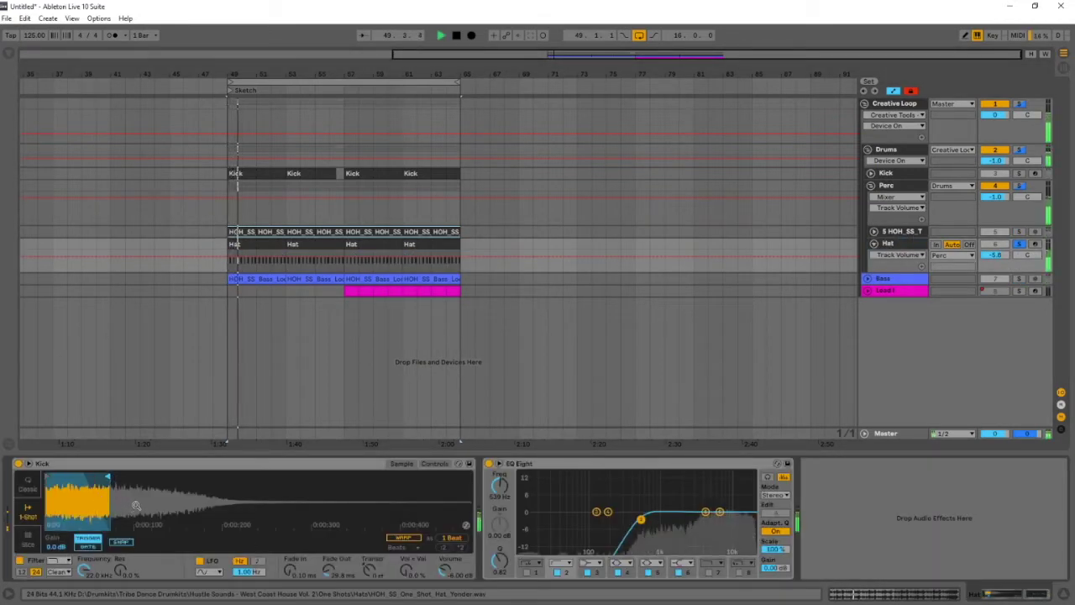
{"action": "key", "text": "space"}
{"action": "right_click", "coordinate": [135, 504]}
{"action": "left_click", "coordinate": [168, 520]}
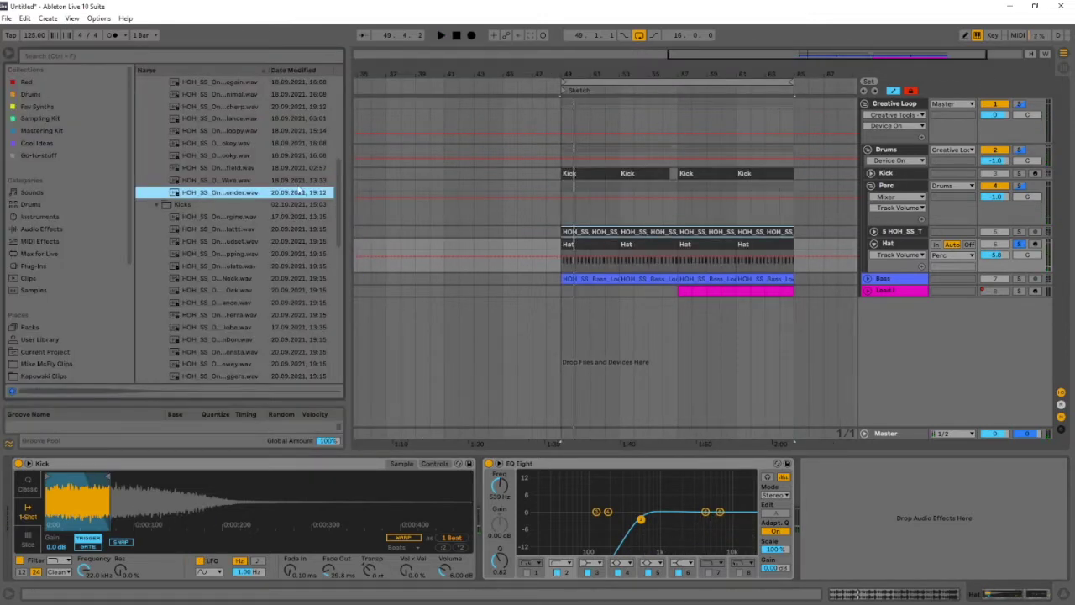
{"action": "mouse_move", "coordinate": [345, 193]}
{"action": "left_mouse_down"}
{"action": "mouse_move", "coordinate": [537, 192]}
{"action": "mouse_move", "coordinate": [339, 192]}
{"action": "left_mouse_up"}
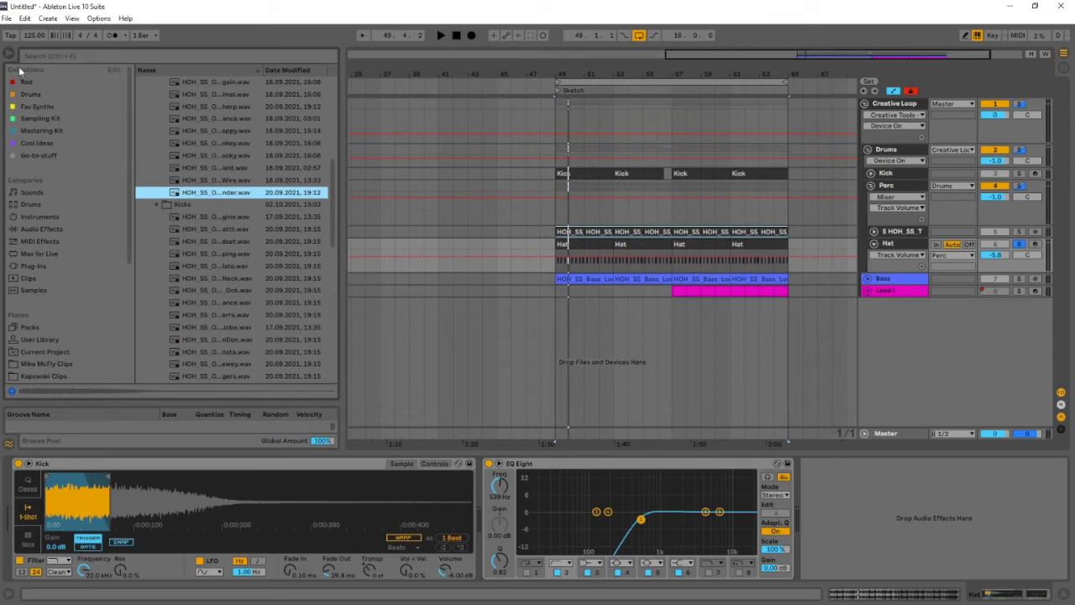
Expand the Bass track and audition its loop soloed, hiding the browser.
{"action": "left_click", "coordinate": [870, 284]}
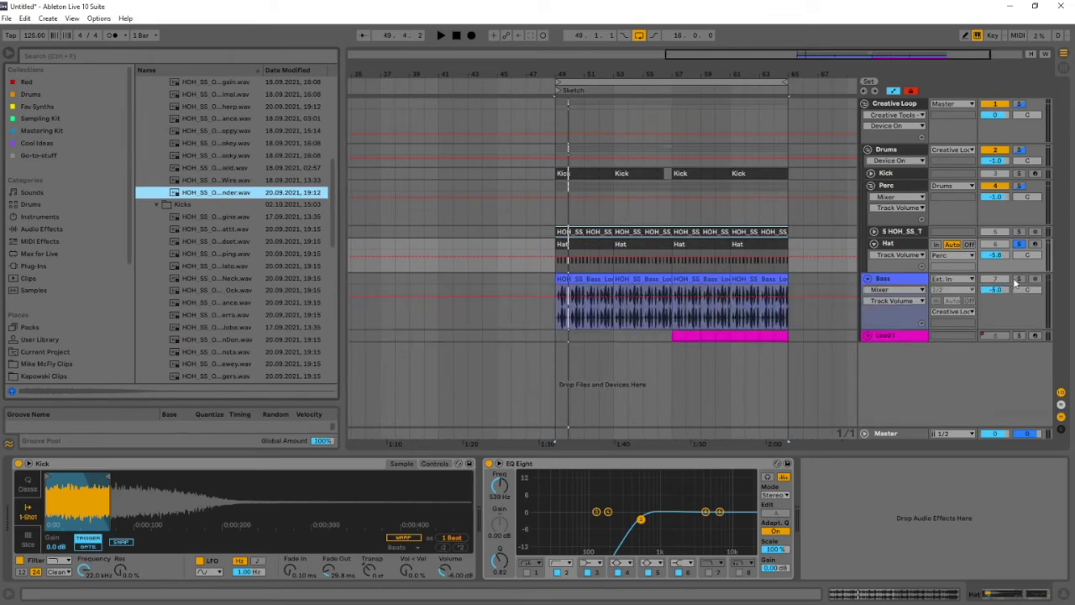
{"action": "left_click", "coordinate": [571, 283]}
{"action": "key", "text": "space"}
{"action": "left_click", "coordinate": [428, 90]}
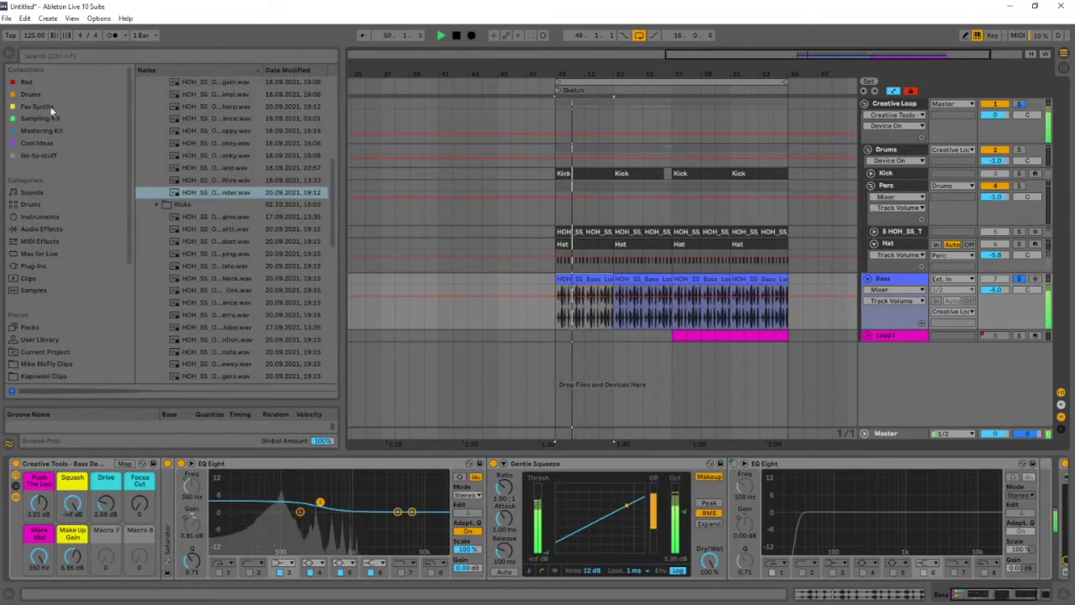
{"action": "left_click", "coordinate": [10, 54]}
{"action": "left_click_drag", "start_coordinate": [225, 73], "coordinate": [308, 74]}
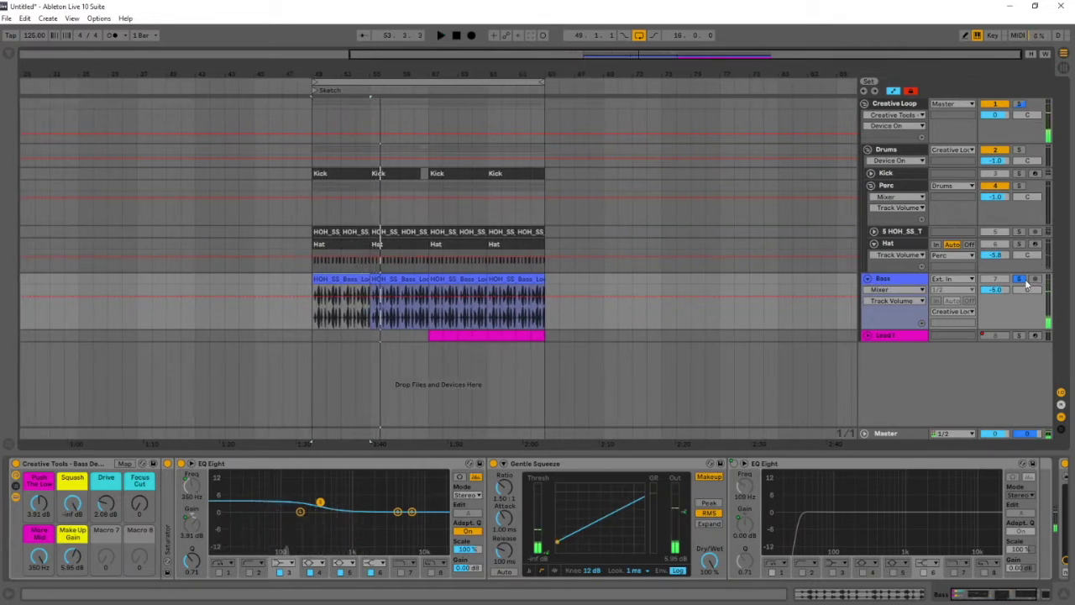
Expand and solo the lead track, loop its clip from bar 57 to 65 and play it.
{"action": "left_click", "coordinate": [1019, 335]}
{"action": "left_click", "coordinate": [868, 335]}
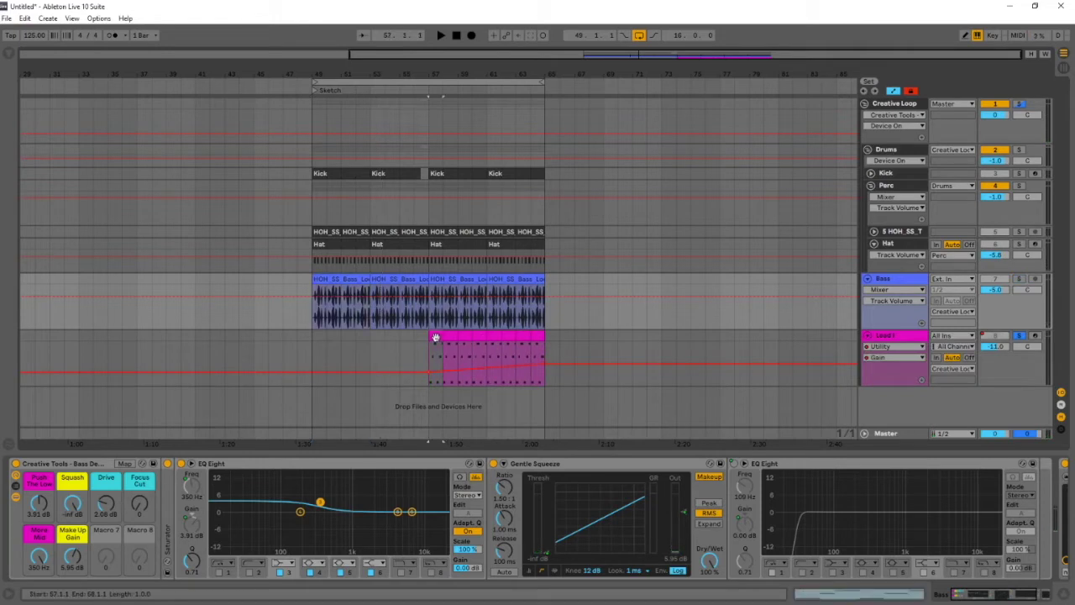
{"action": "left_click", "coordinate": [430, 369]}
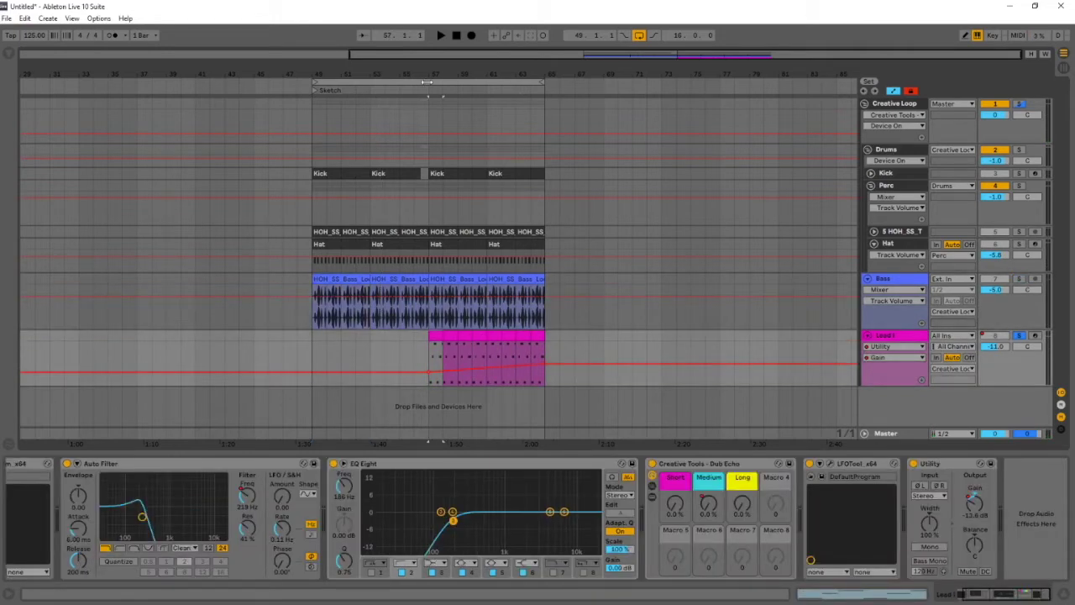
{"action": "key", "text": "ctrl+z"}
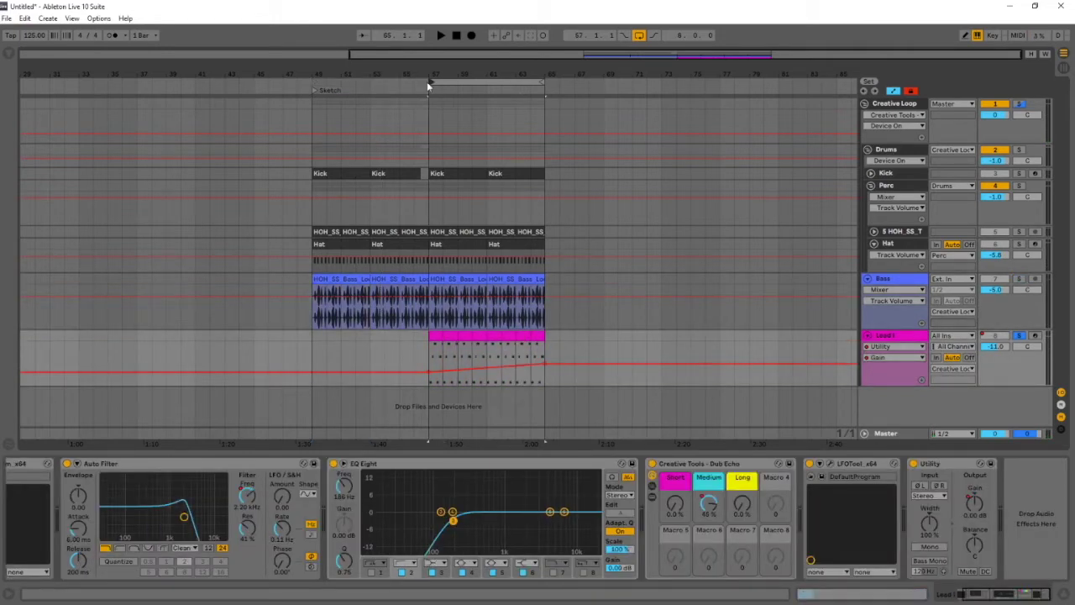
{"action": "left_click", "coordinate": [426, 82]}
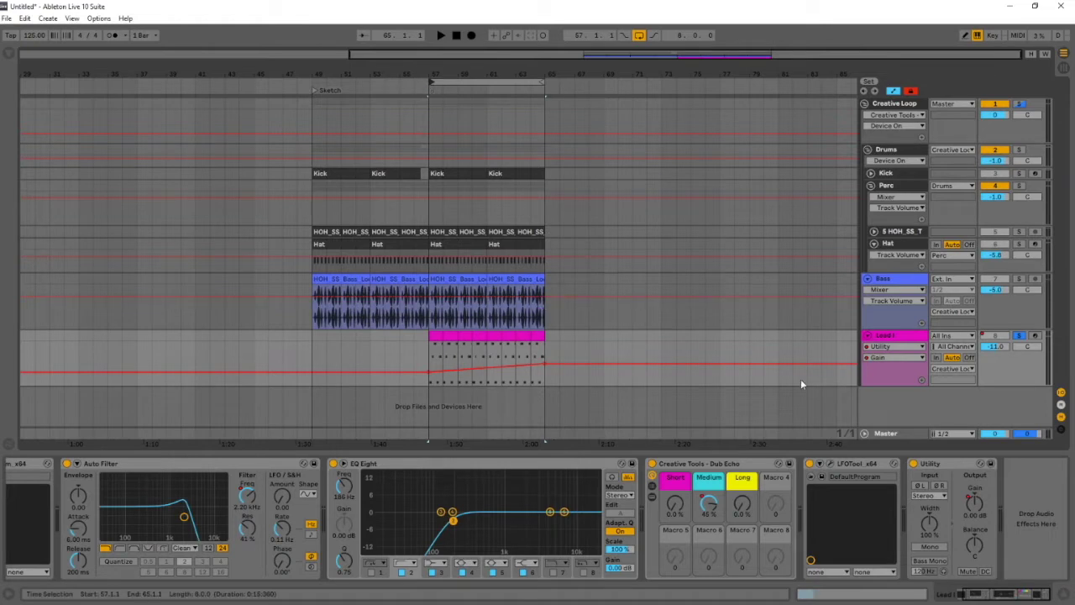
{"action": "key", "text": "space"}
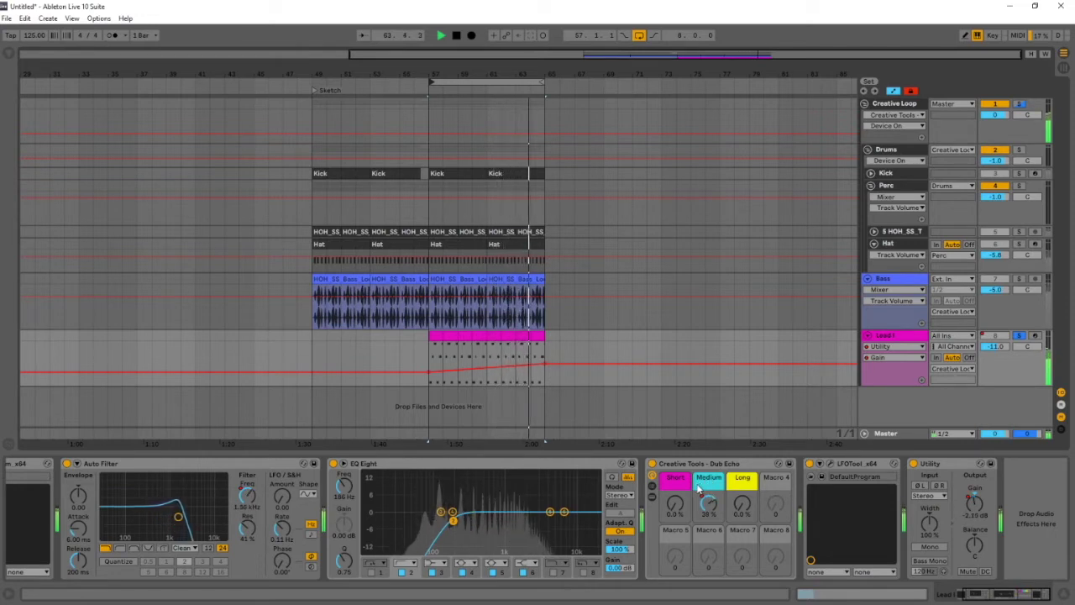
{"action": "key", "text": "space"}
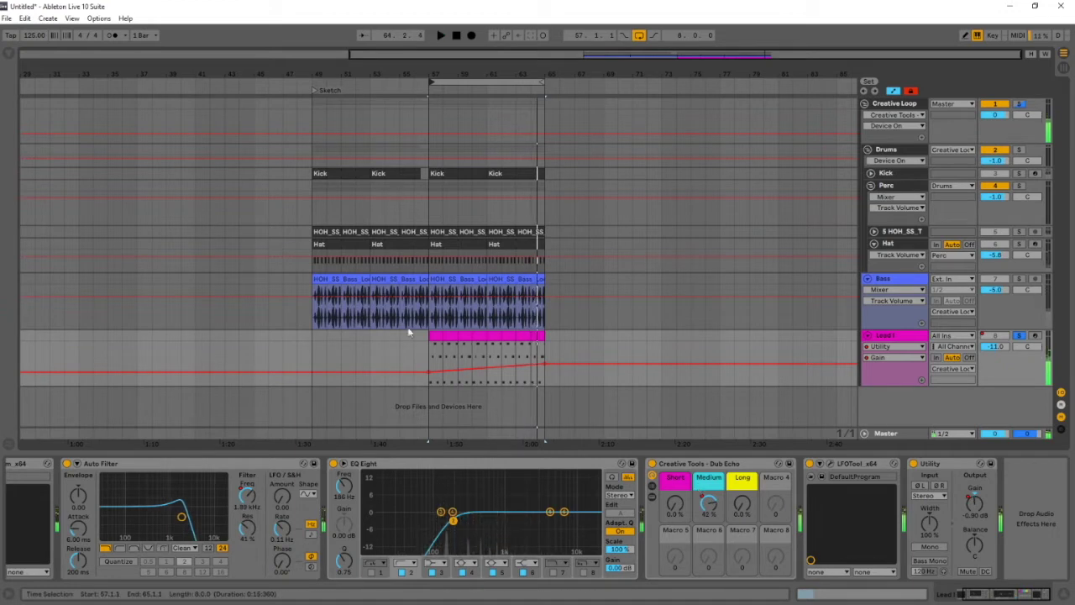
Extend the loop back to bar 49 so it spans 16 bars, and collapse the expanded tracks.
{"action": "left_click", "coordinate": [314, 90]}
{"action": "left_click_drag", "start_coordinate": [430, 82], "coordinate": [313, 81]}
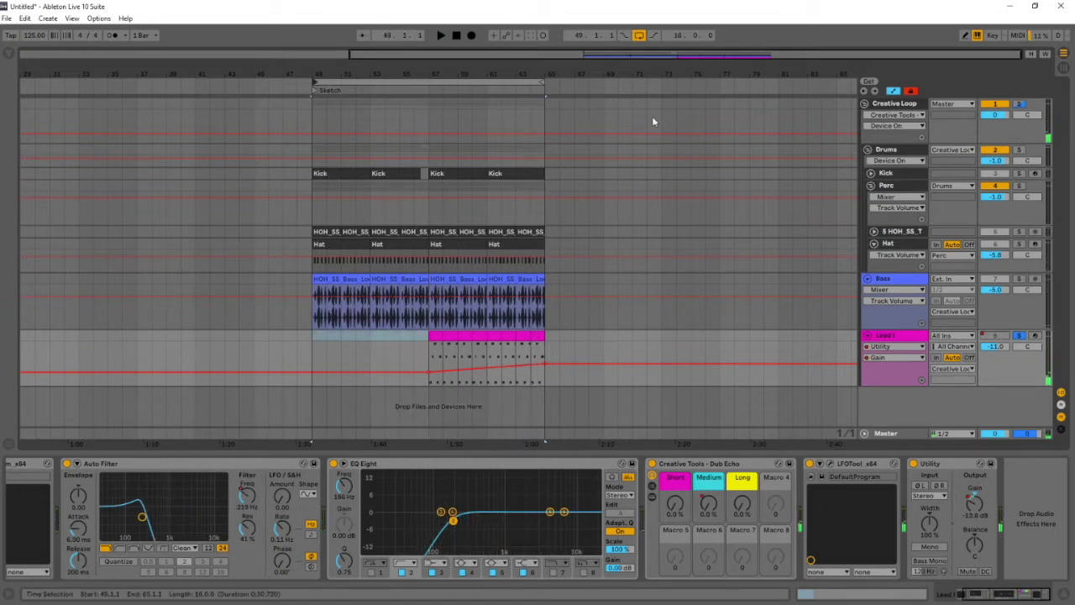
{"action": "left_click", "coordinate": [868, 149], "text": "alt"}
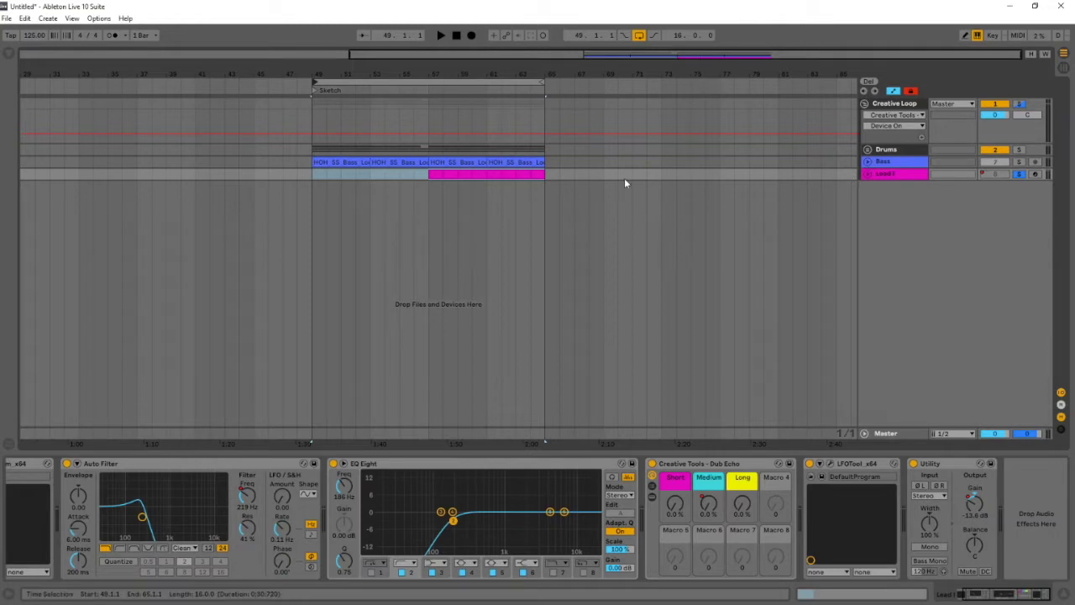
Show the effect racks on the Drums and Creative Loop groups, and select the whole looped Sketch section.
{"action": "left_click", "coordinate": [886, 149]}
{"action": "left_click", "coordinate": [884, 150]}
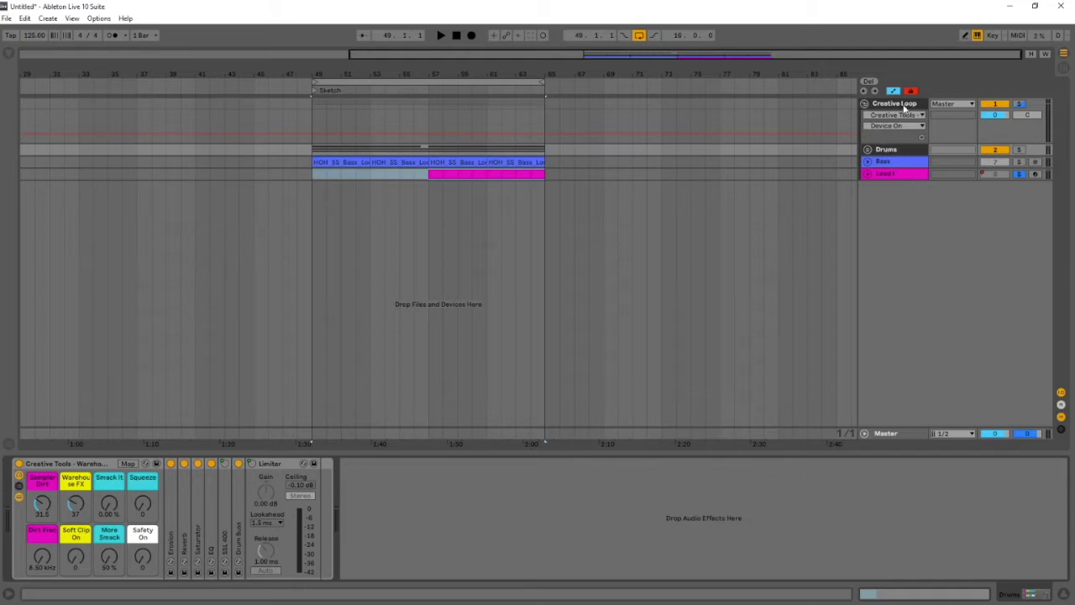
{"action": "left_click", "coordinate": [906, 107]}
{"action": "left_click", "coordinate": [440, 92]}
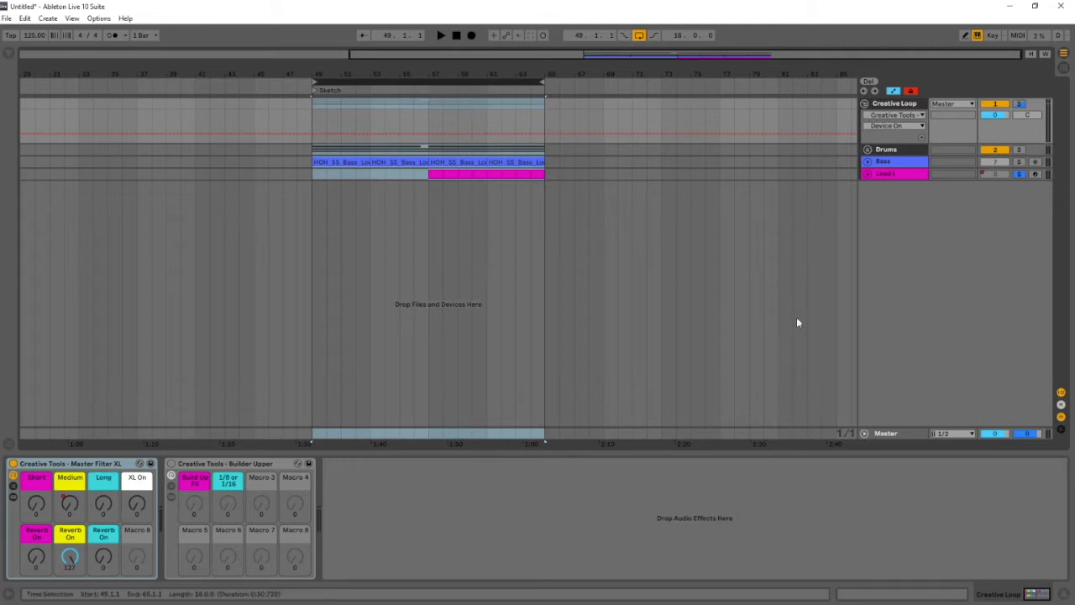
Select the Master Filter XL rack on the Creative Loop group and shorten the loop to bars 57 to 65.
{"action": "left_click", "coordinate": [897, 107]}
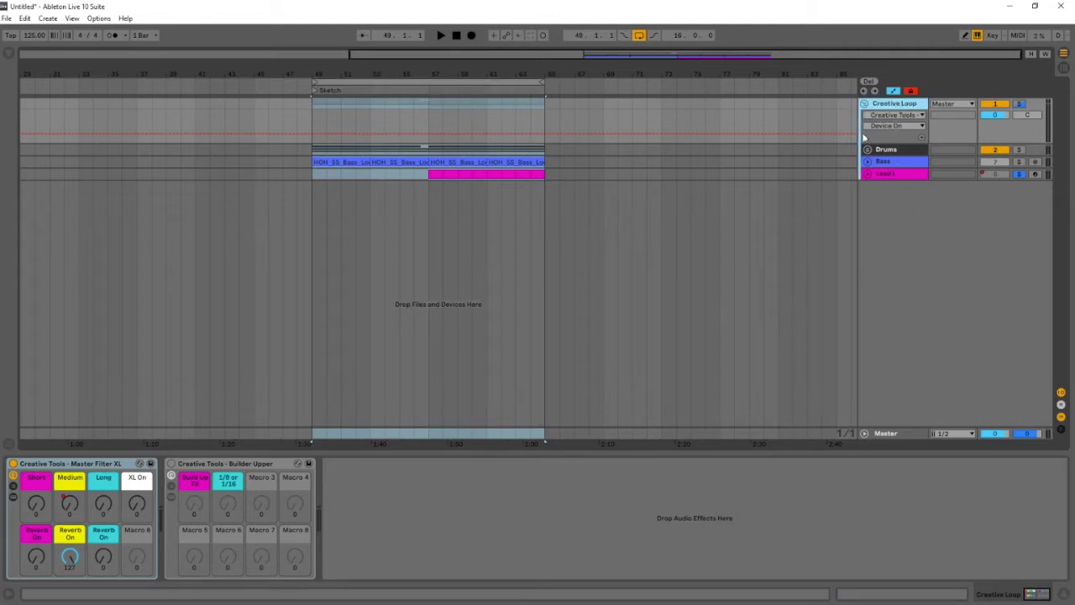
{"action": "left_click", "coordinate": [74, 464]}
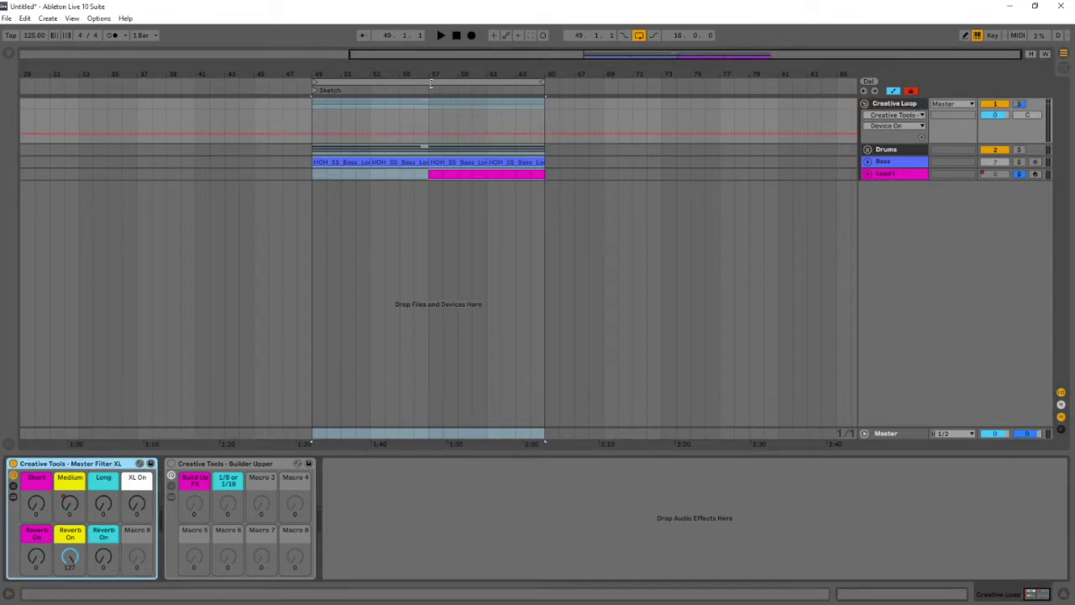
{"action": "left_click_drag", "start_coordinate": [313, 82], "coordinate": [431, 83]}
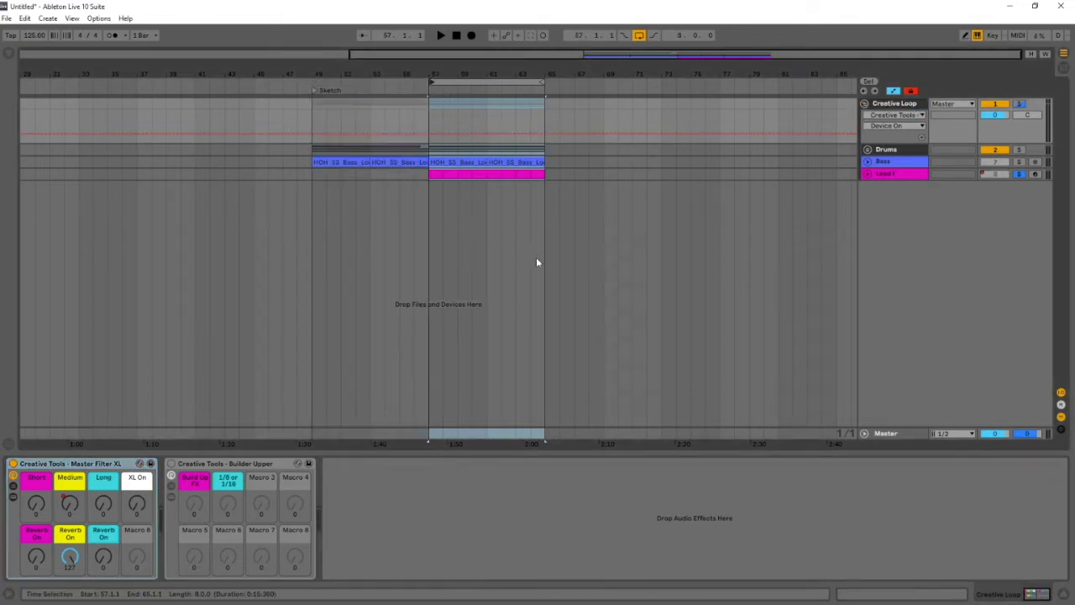
Show the Medium macro's automation on the Creative Loop group and select its ramp from bar 57 to 65.
{"action": "left_click", "coordinate": [907, 108]}
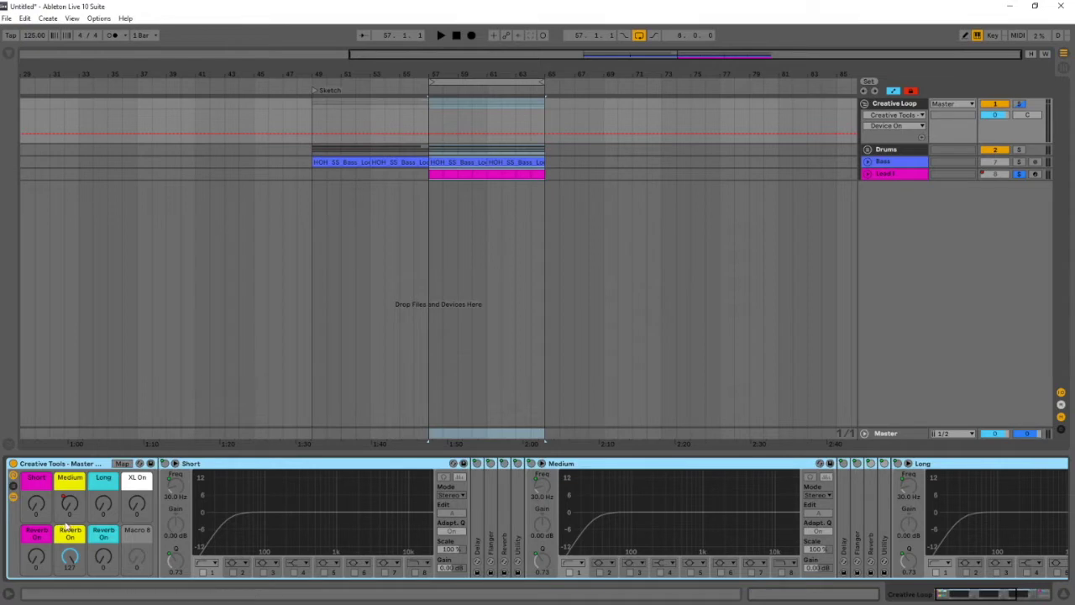
{"action": "right_click", "coordinate": [70, 526]}
{"action": "left_click", "coordinate": [117, 287]}
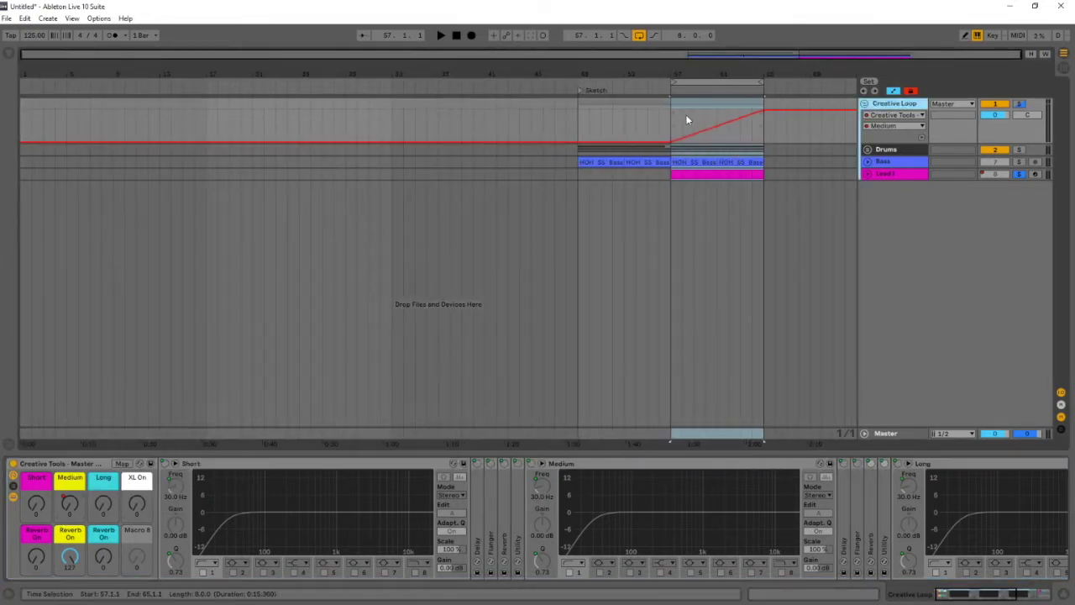
{"action": "left_click_drag", "start_coordinate": [678, 116], "coordinate": [672, 140]}
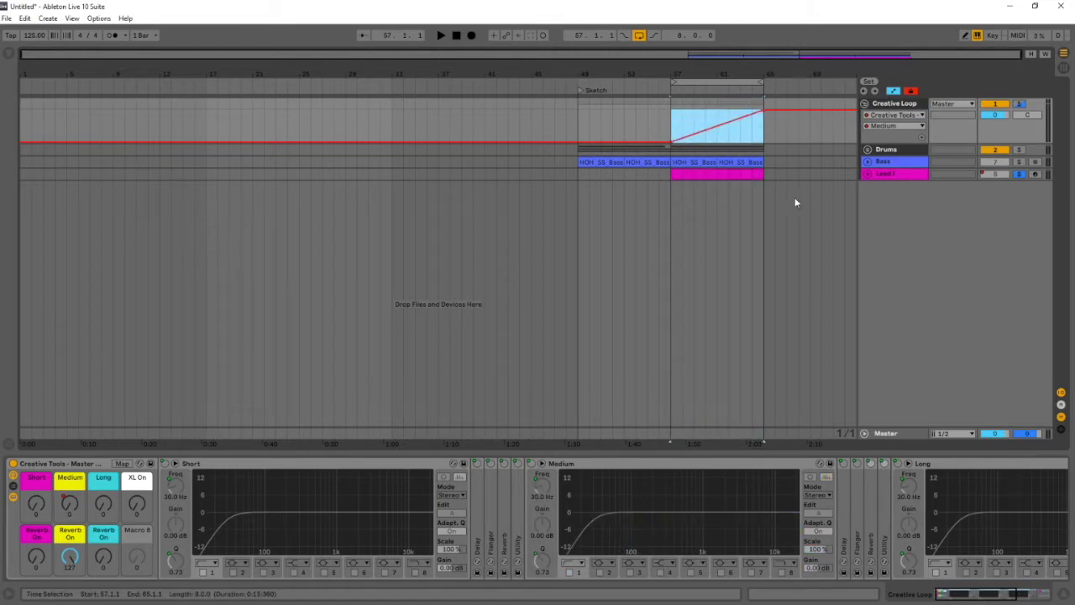
{"action": "key", "text": "z"}
{"action": "key", "text": "x"}
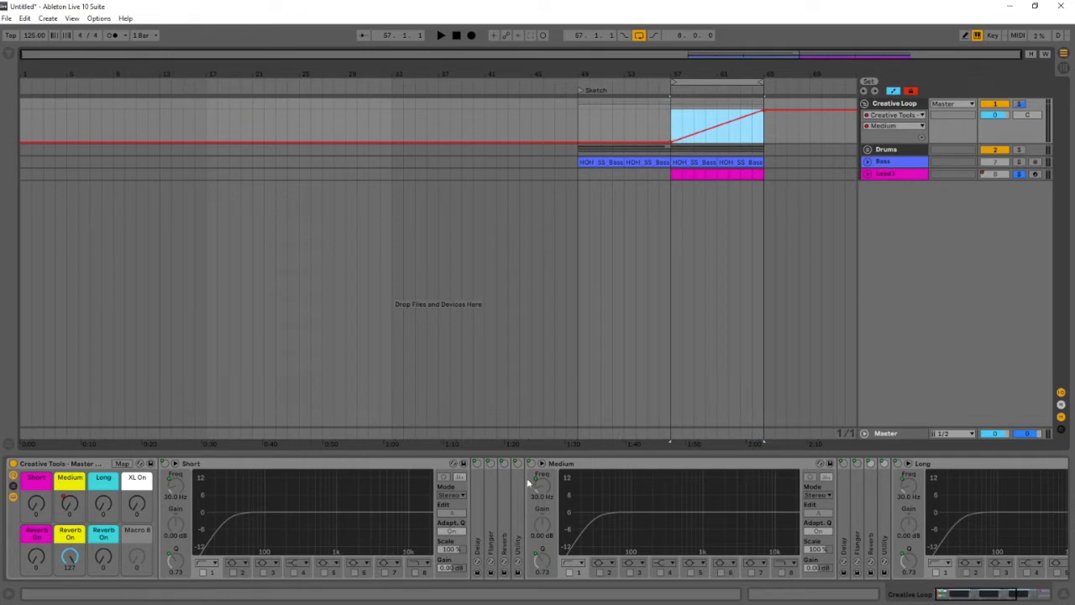
{"action": "right_click", "coordinate": [66, 509]}
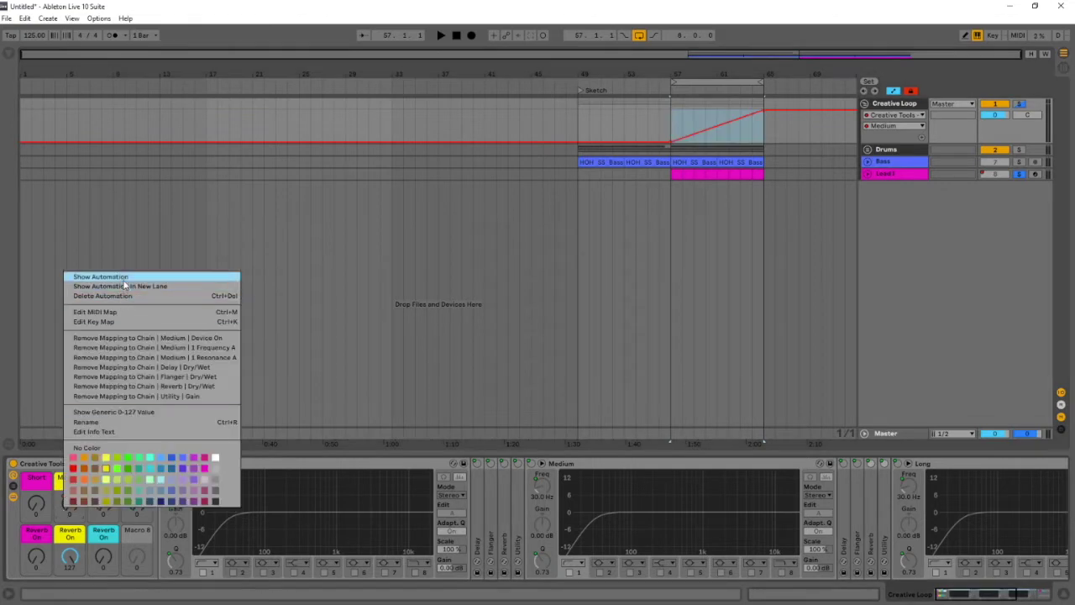
{"action": "left_click", "coordinate": [124, 277]}
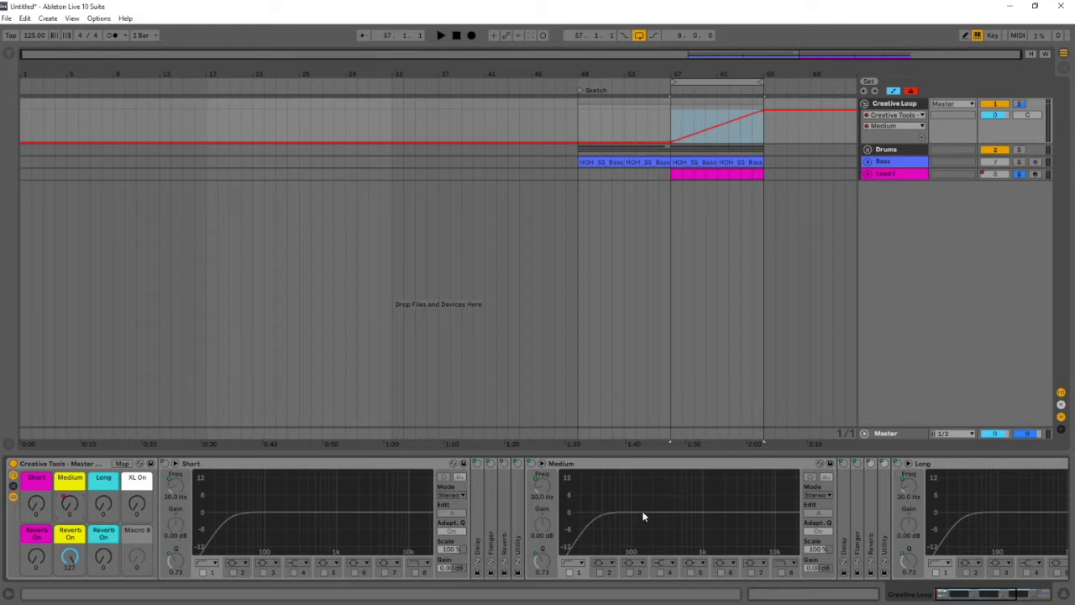
Turn the Medium macro up to 127 to check its filter curve, and fold the Medium EQ.
{"action": "left_click_drag", "start_coordinate": [68, 512], "coordinate": [69, 470]}
{"action": "left_click_drag", "start_coordinate": [618, 518], "coordinate": [666, 512]}
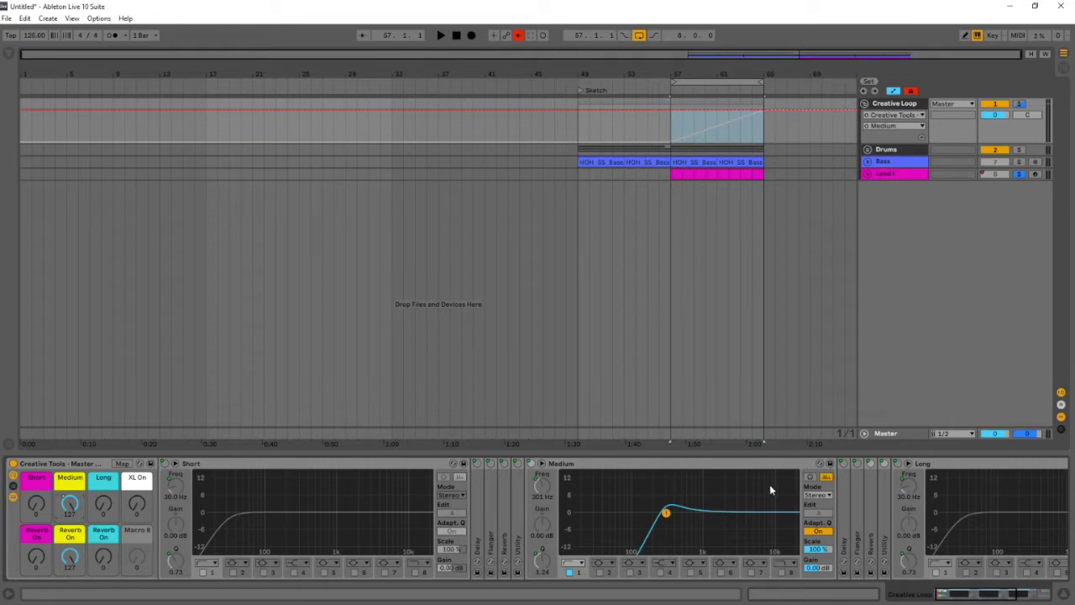
{"action": "double_click", "coordinate": [672, 466]}
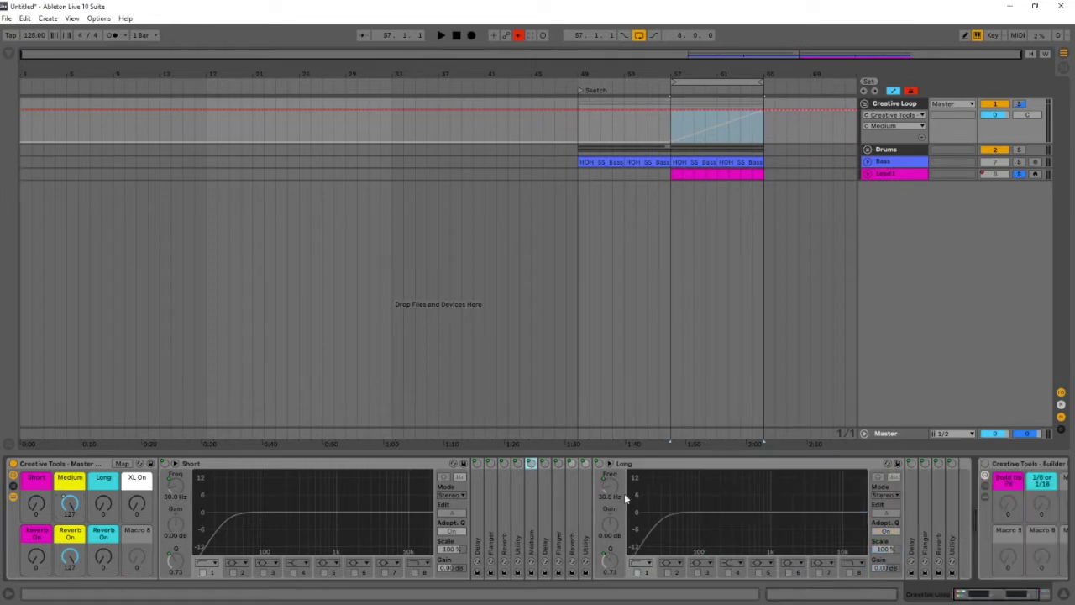
Turn the Long macro up to 127 to check its filter curve, and return it to 0.
{"action": "left_click", "coordinate": [105, 508]}
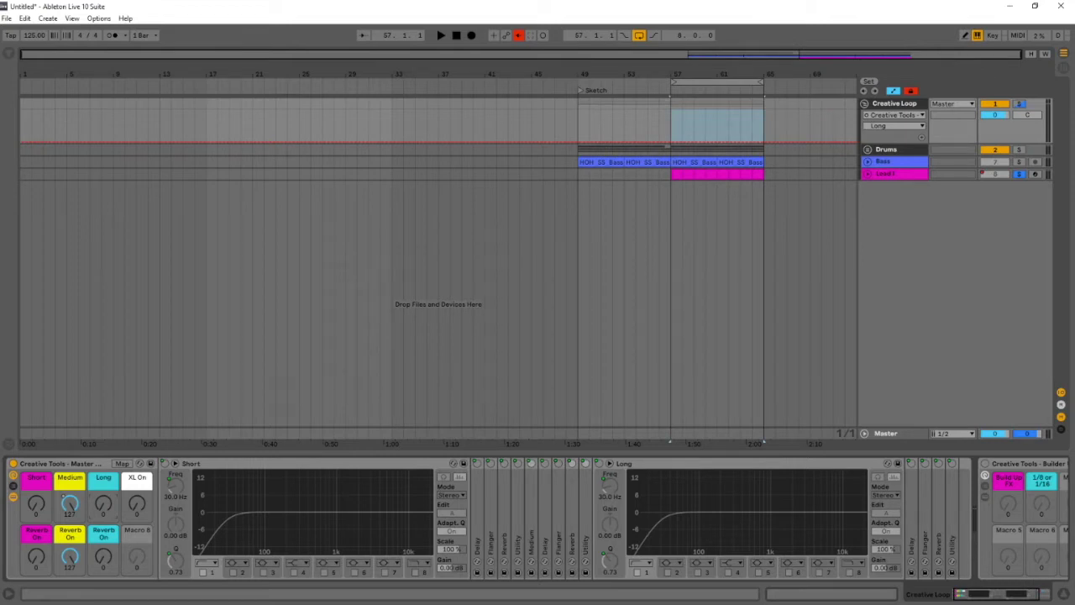
{"action": "left_click_drag", "start_coordinate": [104, 505], "coordinate": [103, 440]}
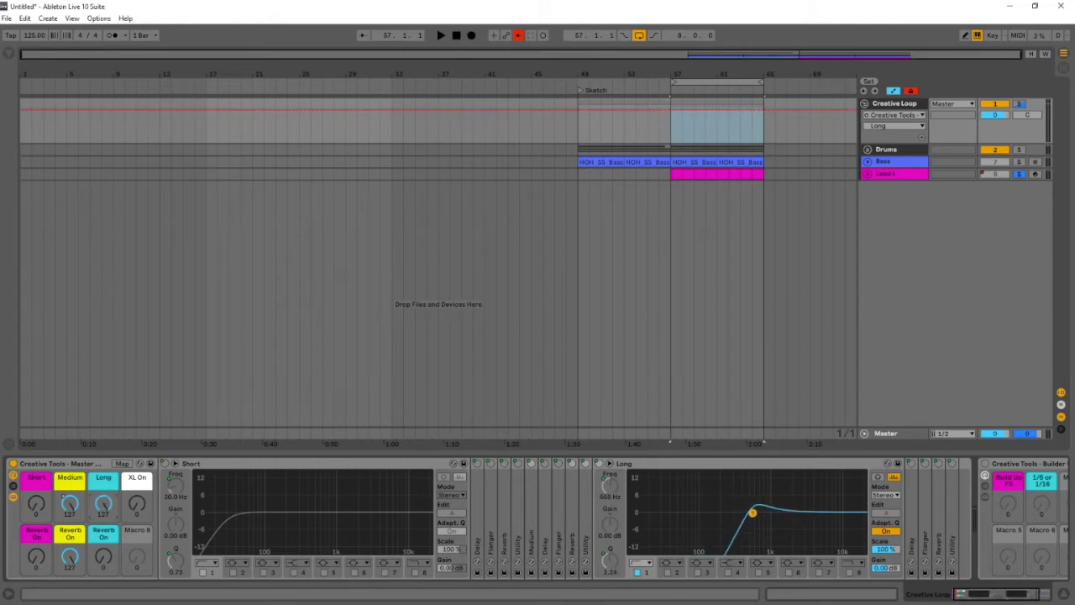
{"action": "left_click_drag", "start_coordinate": [103, 440], "coordinate": [103, 513]}
Extend the loop back to bar 49 and re-enable the overridden automation.
{"action": "left_click_drag", "start_coordinate": [671, 81], "coordinate": [579, 82]}
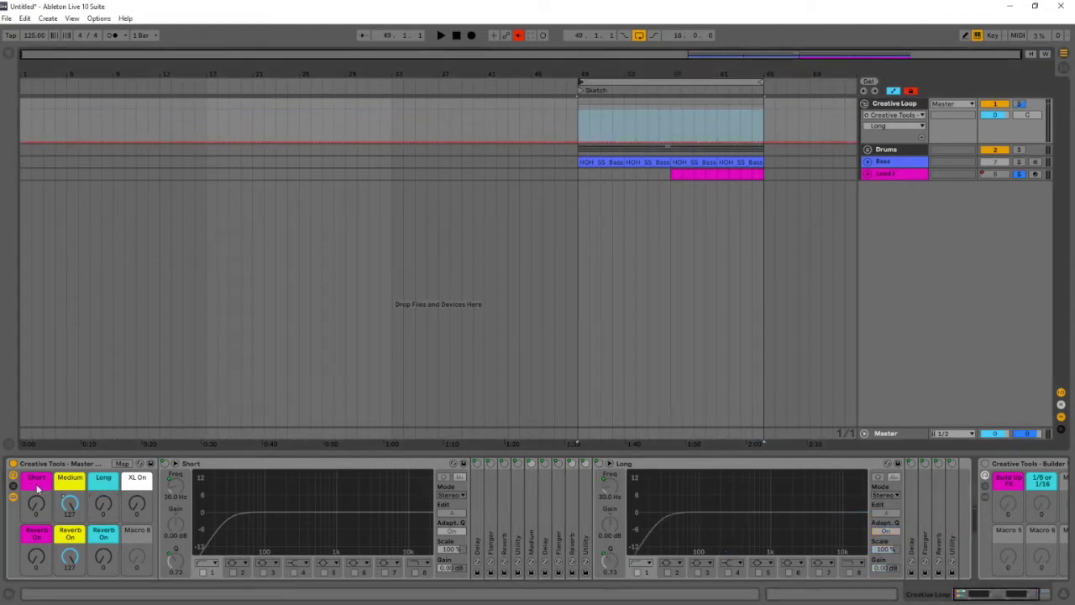
{"action": "left_click", "coordinate": [517, 38]}
Select the yellow Reverb On macro and inspect the Medium EQ, Delay and Reverb devices, leaving only the Reverb of these unfolded.
{"action": "left_click", "coordinate": [72, 561]}
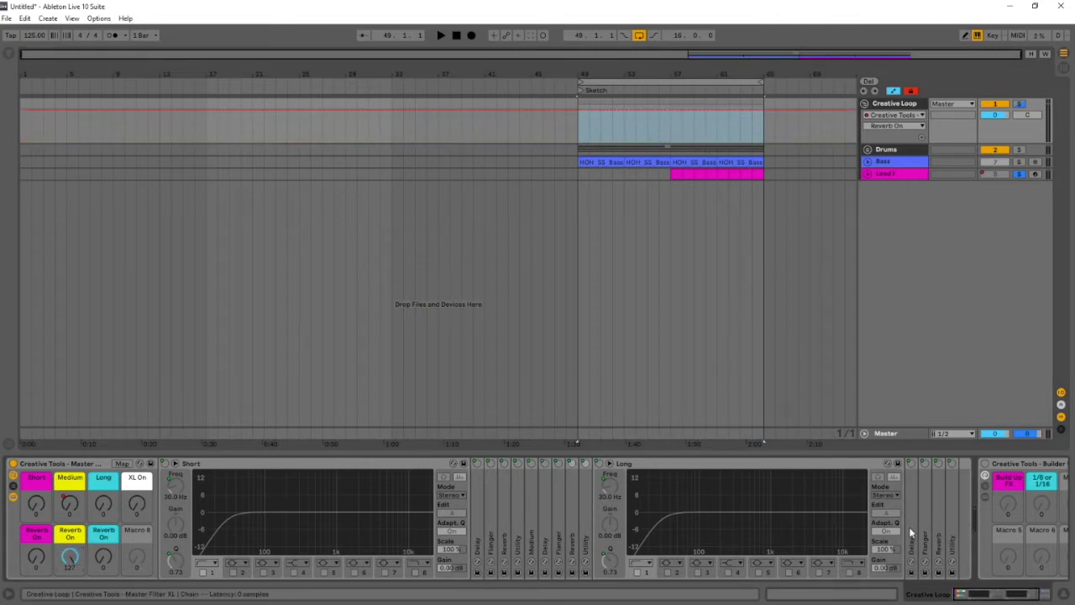
{"action": "scroll", "coordinate": [942, 535], "scroll_direction": "right", "scroll_amount": 2}
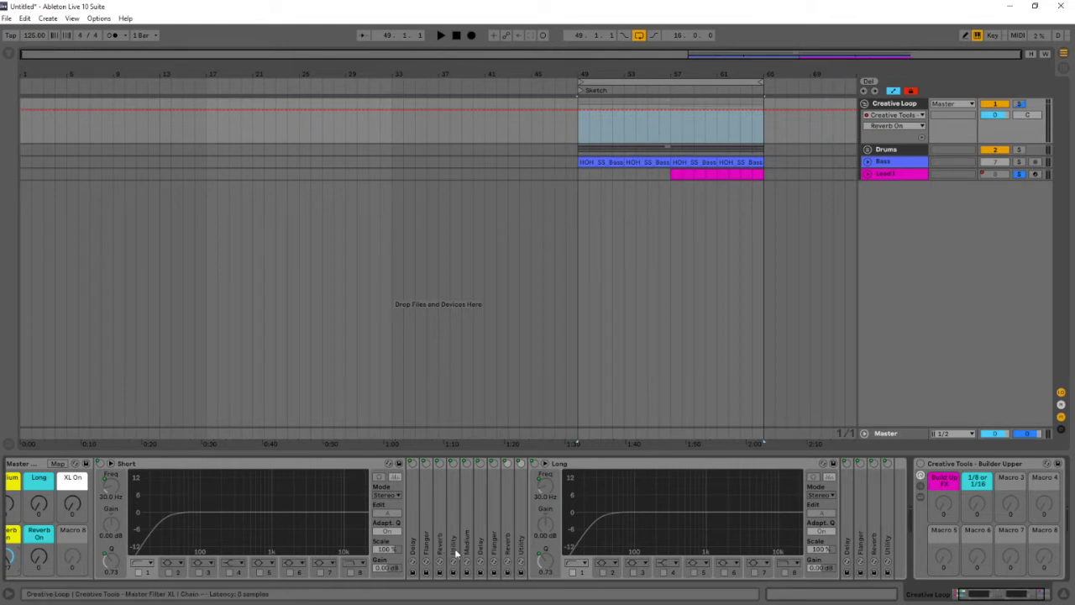
{"action": "double_click", "coordinate": [463, 553]}
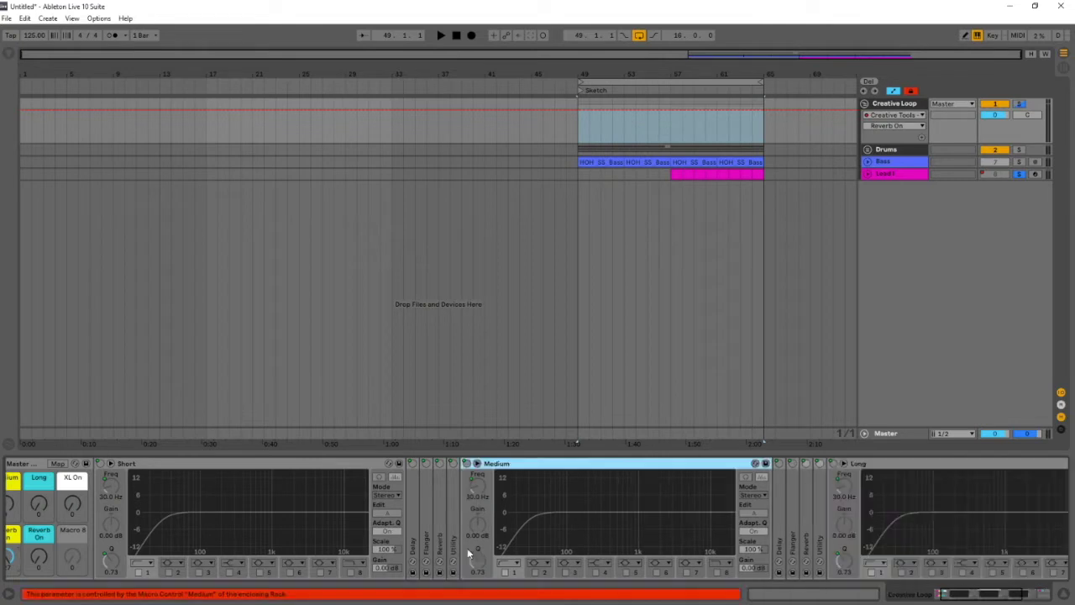
{"action": "double_click", "coordinate": [784, 541]}
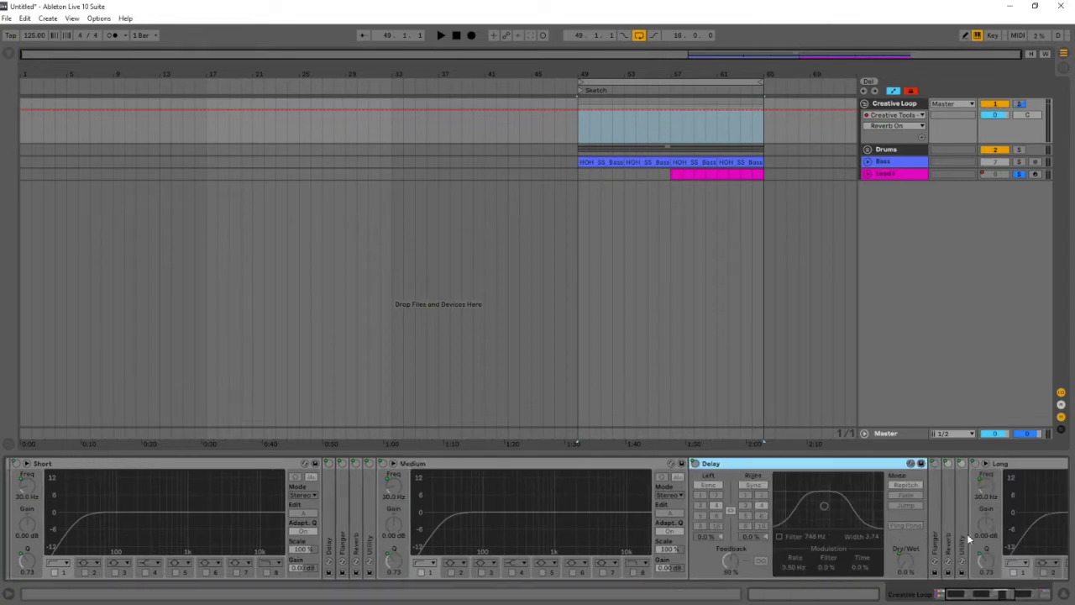
{"action": "double_click", "coordinate": [954, 538]}
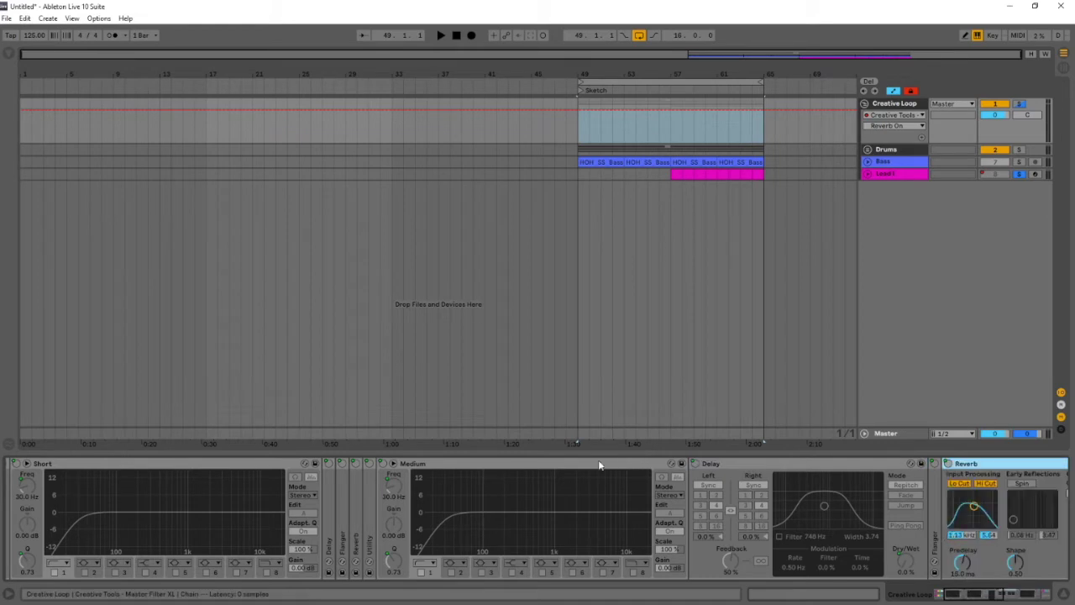
{"action": "double_click", "coordinate": [536, 465]}
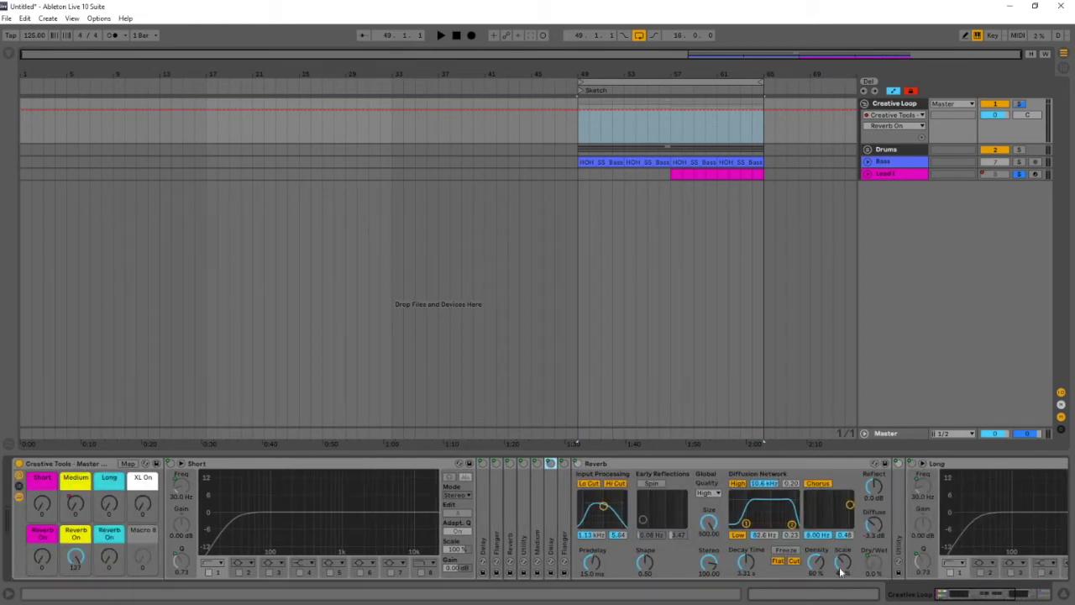
Audition the loop from bar 57 to 65 with the yellow Reverb On macro at 0 and the Medium EQ unfolded.
{"action": "left_click_drag", "start_coordinate": [77, 555], "coordinate": [77, 604]}
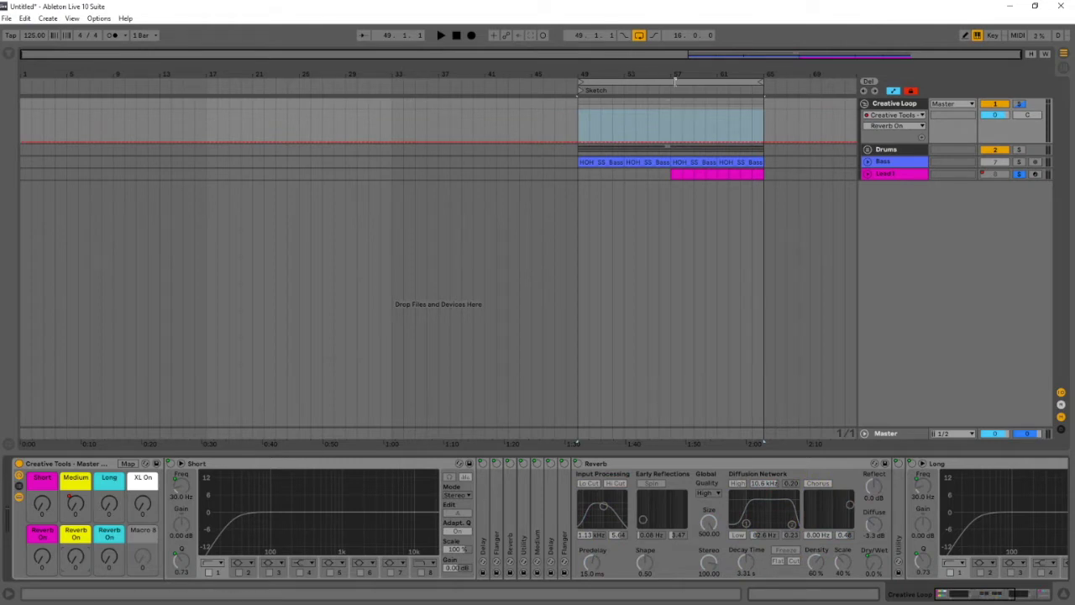
{"action": "left_click_drag", "start_coordinate": [579, 81], "coordinate": [675, 81]}
{"action": "key", "text": "space"}
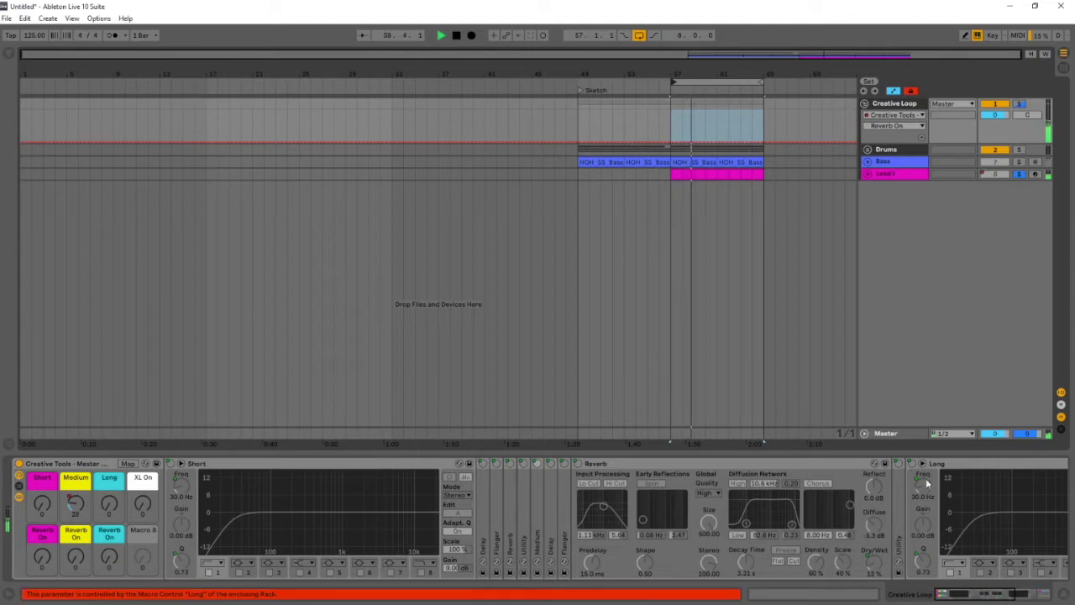
{"action": "scroll", "coordinate": [873, 533], "scroll_direction": "right", "scroll_amount": 1}
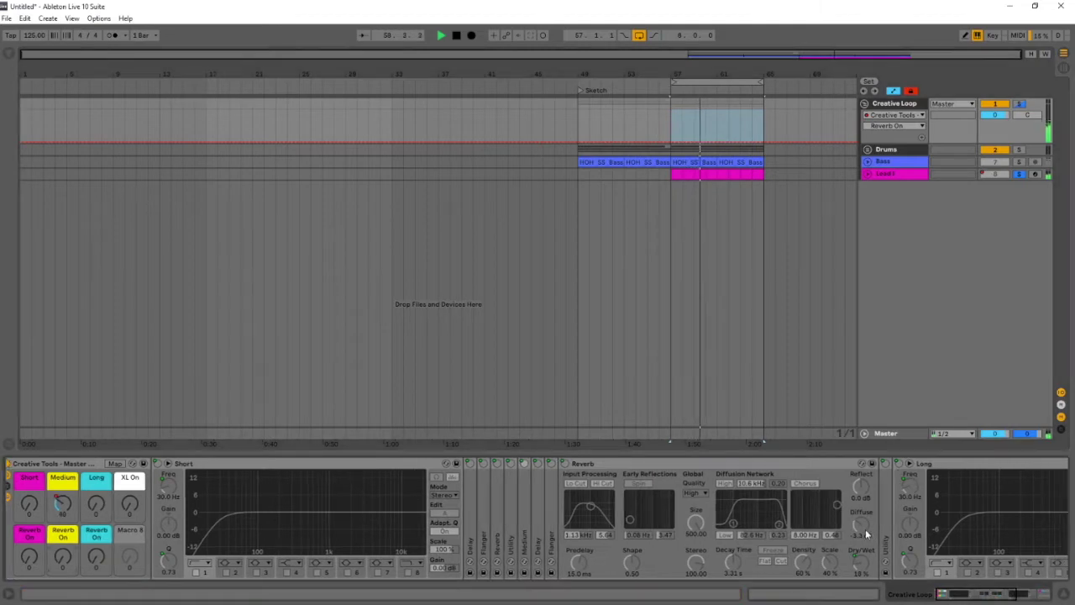
{"action": "double_click", "coordinate": [513, 551]}
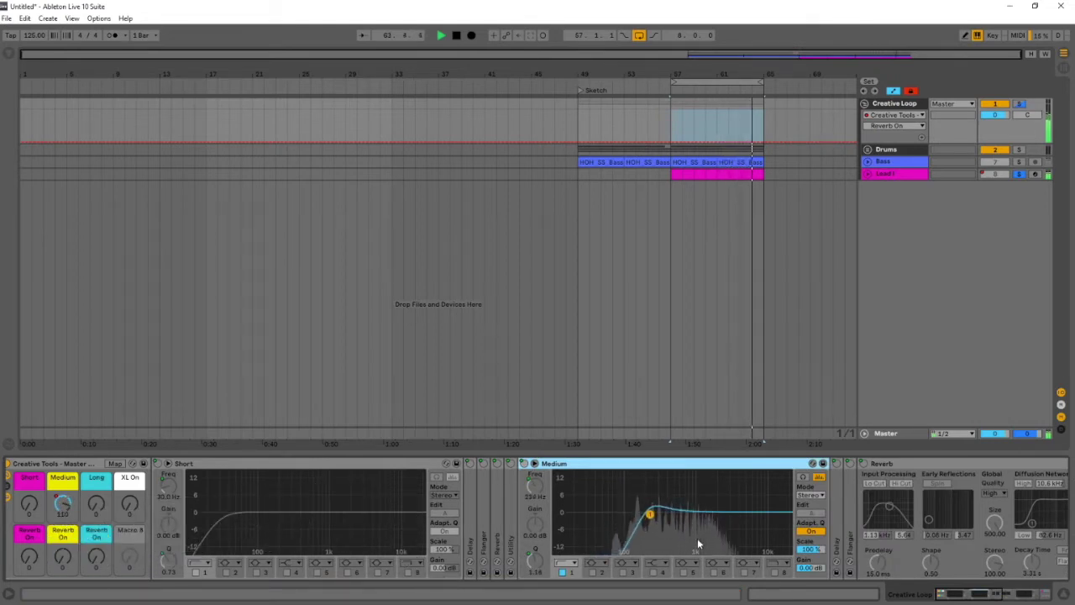
{"action": "key", "text": "space"}
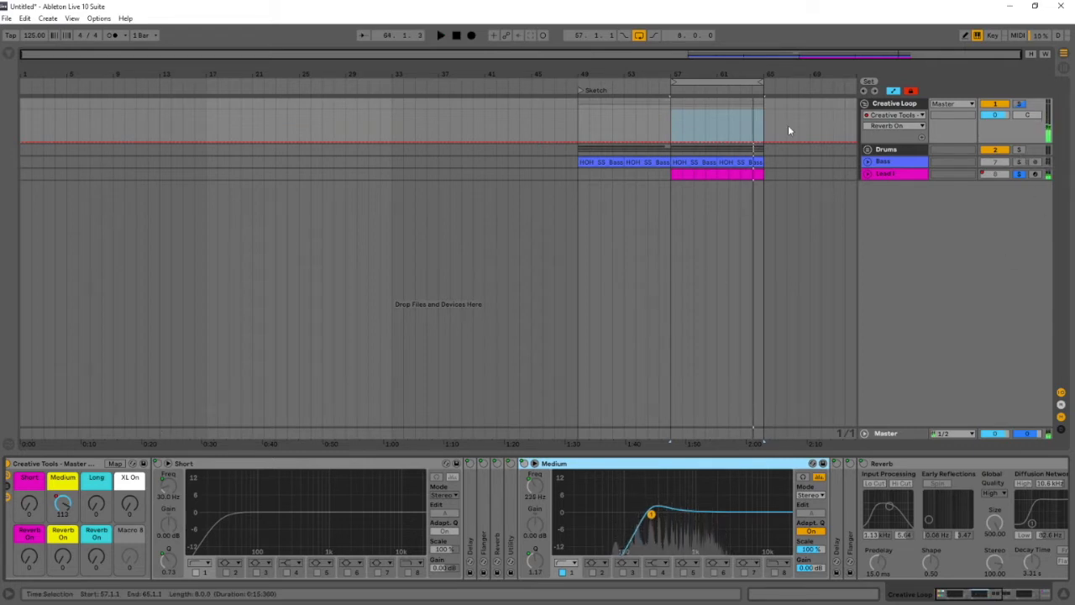
Set the yellow Reverb On macro to 127 and play the loop again while examining the Reverb device.
{"action": "left_click_drag", "start_coordinate": [62, 561], "coordinate": [62, 454]}
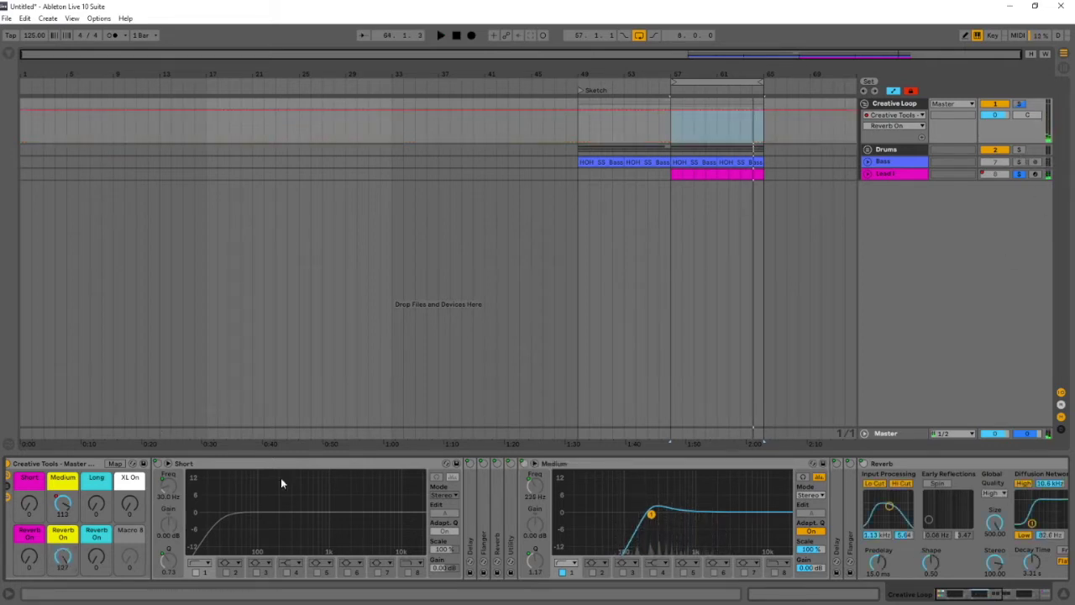
{"action": "left_click", "coordinate": [718, 82]}
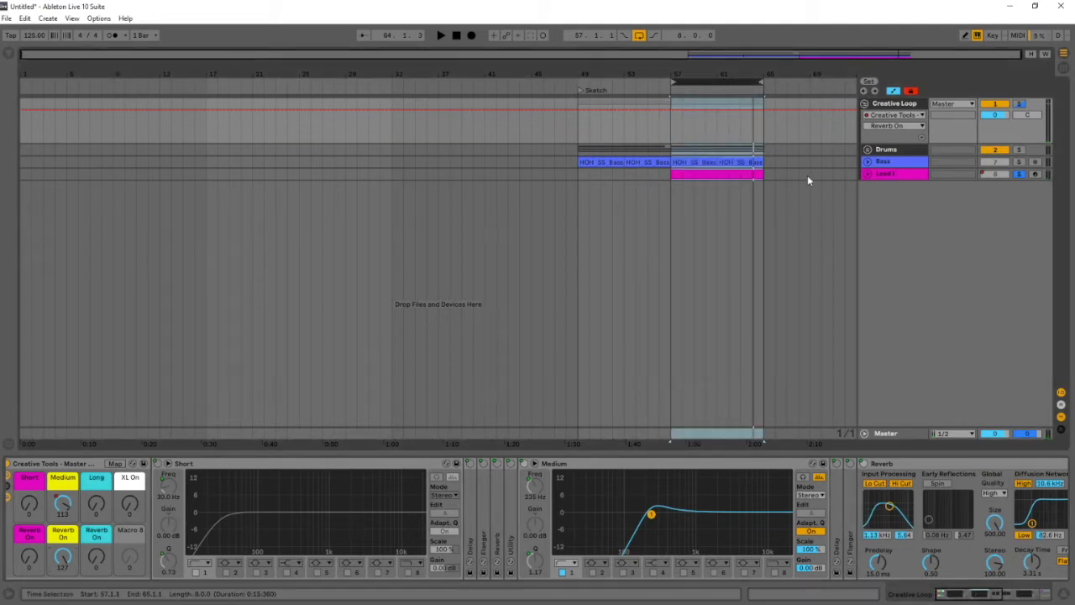
{"action": "key", "text": "space"}
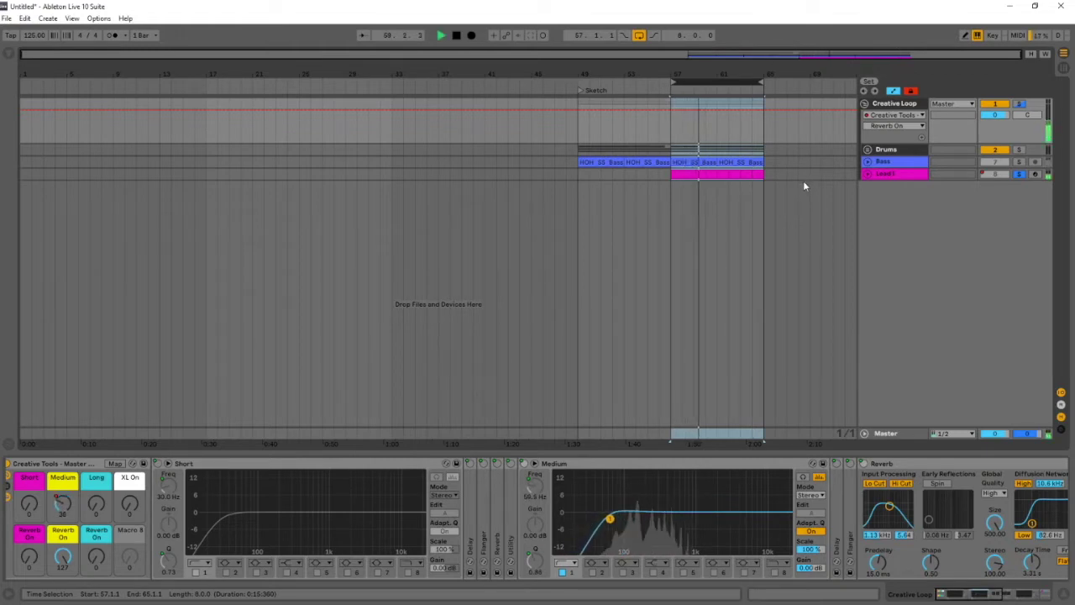
{"action": "scroll", "coordinate": [971, 547], "scroll_direction": "right", "scroll_amount": 3}
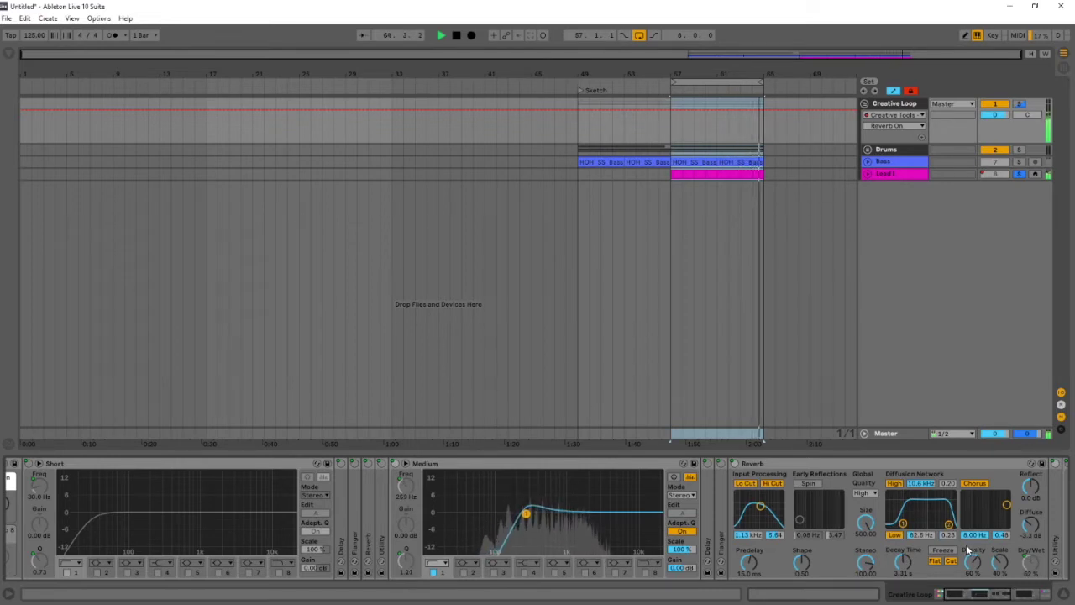
{"action": "scroll", "coordinate": [626, 545], "scroll_direction": "up", "scroll_amount": 3}
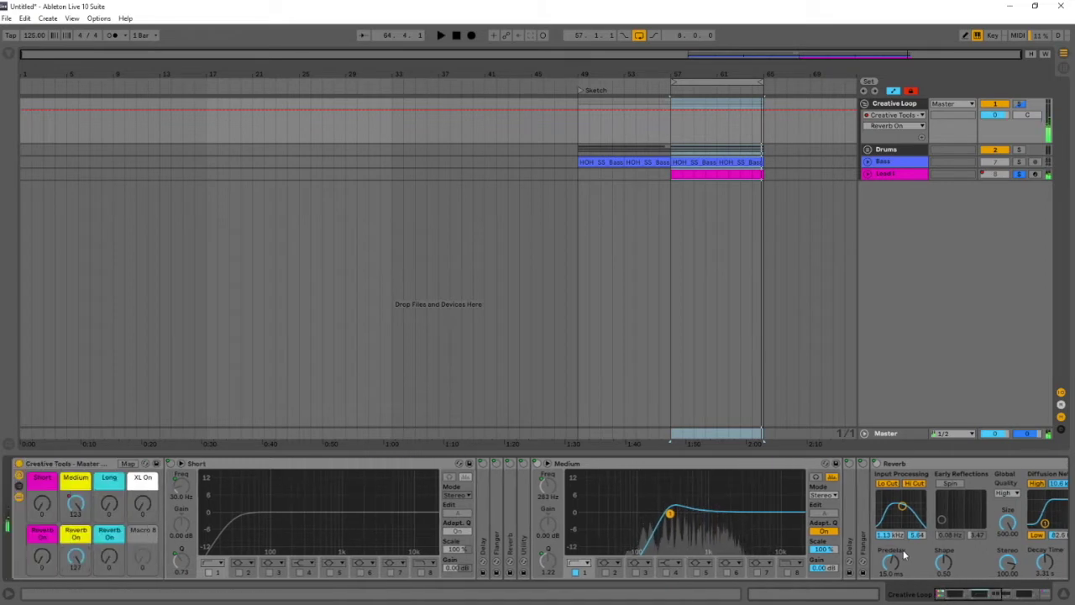
{"action": "scroll", "coordinate": [697, 555], "scroll_direction": "down", "scroll_amount": 5}
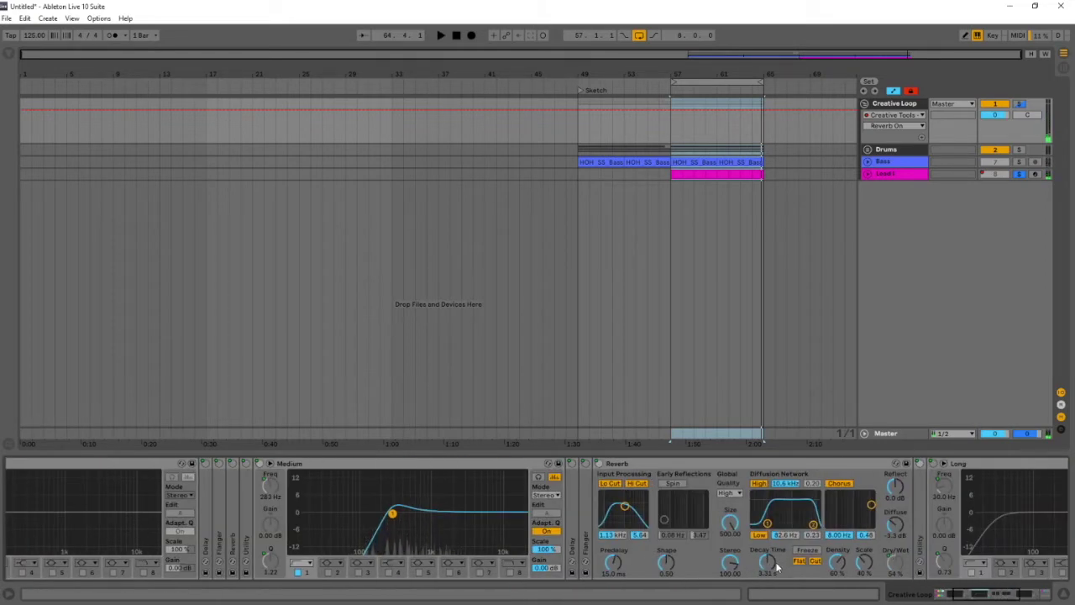
Select the Decay Time of the Medium filter's Reverb, look over the rack's device chain and fold the Reverb.
{"action": "left_click_drag", "start_coordinate": [766, 556], "coordinate": [756, 576]}
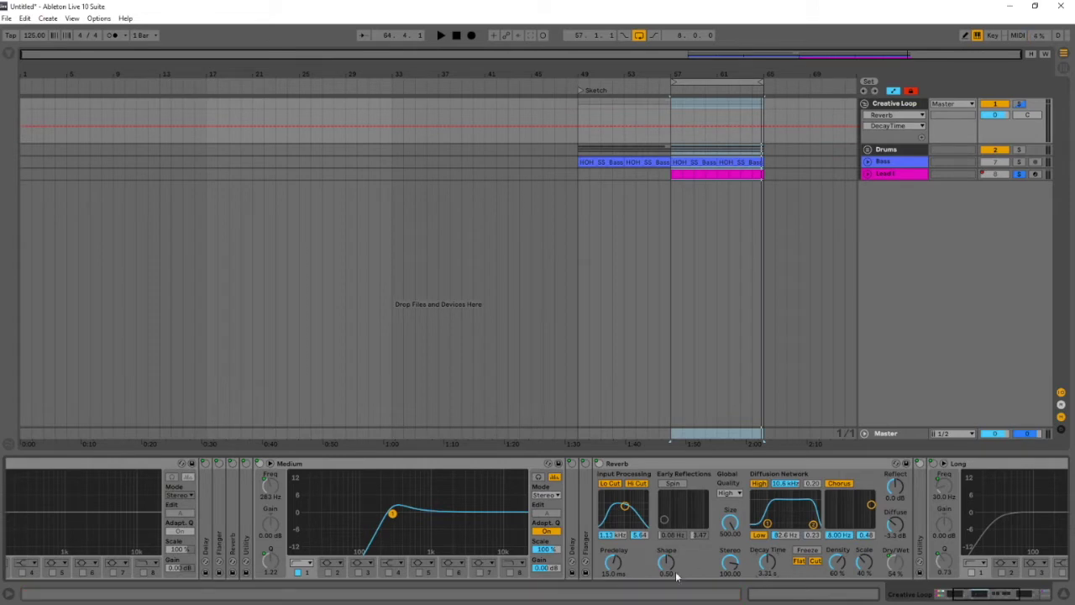
{"action": "scroll", "coordinate": [677, 576], "scroll_direction": "left", "scroll_amount": 5}
{"action": "scroll", "coordinate": [1012, 502], "scroll_direction": "right", "scroll_amount": 3}
{"action": "scroll", "coordinate": [1012, 502], "scroll_direction": "right", "scroll_amount": 1}
{"action": "scroll", "coordinate": [504, 513], "scroll_direction": "left", "scroll_amount": 4}
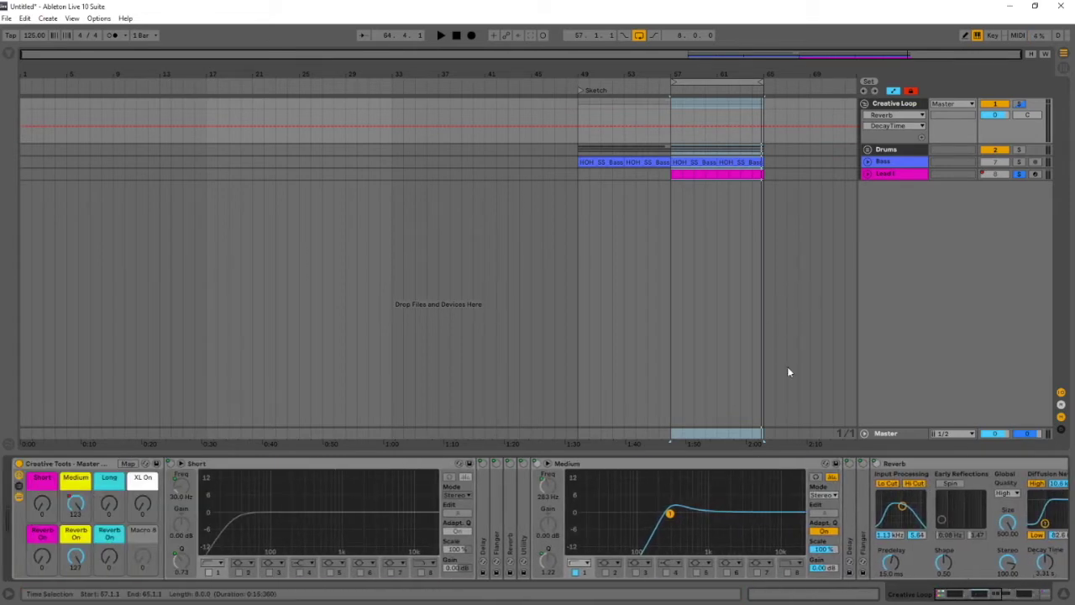
{"action": "double_click", "coordinate": [941, 463]}
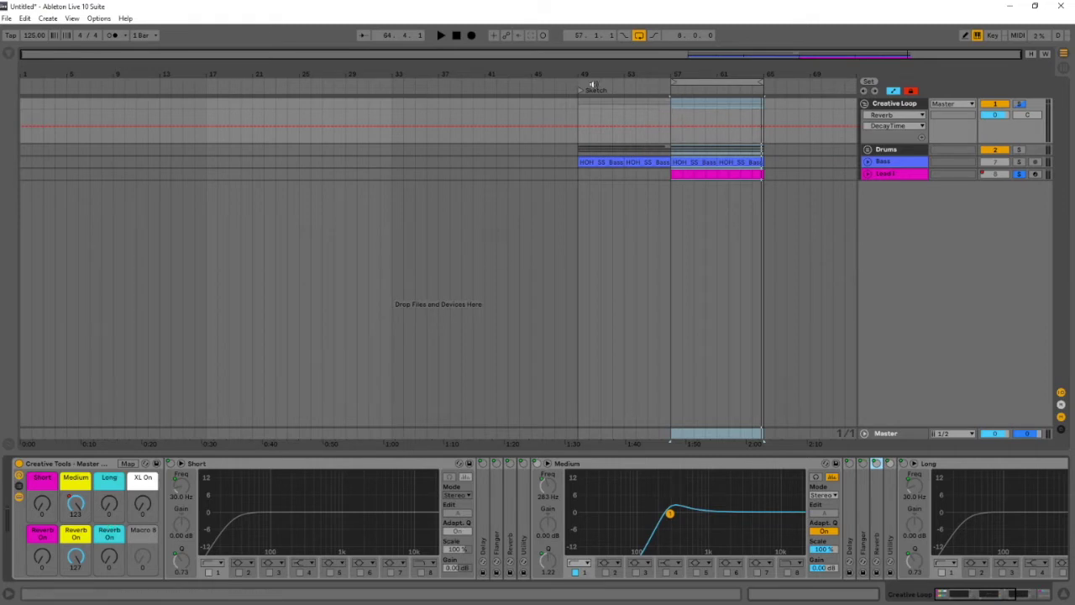
Extend the loop back to bar 49 and show the Bass track's devices.
{"action": "left_click", "coordinate": [581, 82]}
{"action": "left_click", "coordinate": [777, 163]}
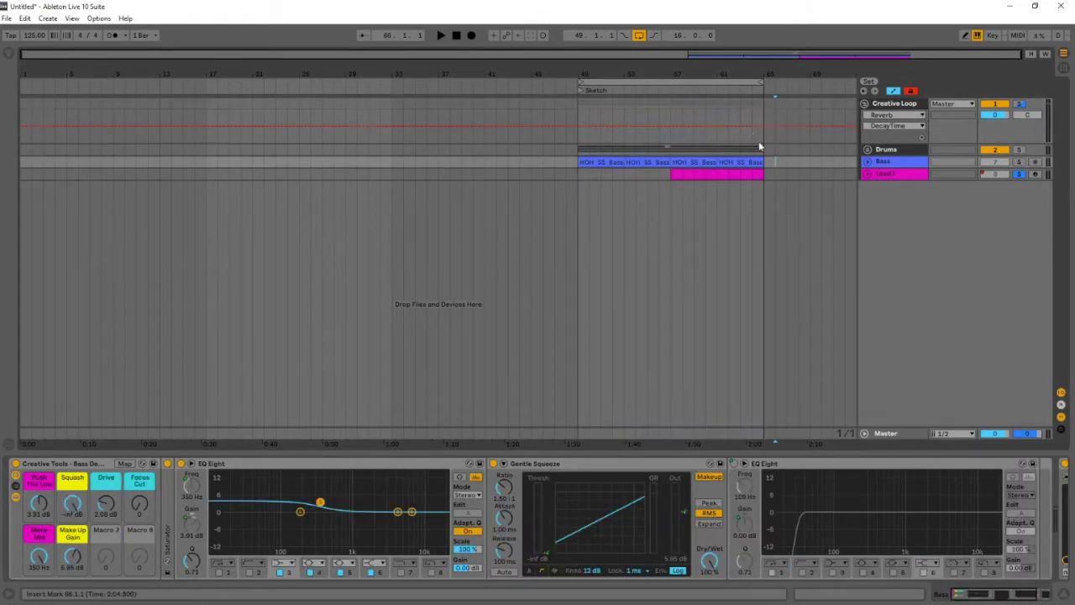
Copy the drum and bass clips from bars 49 to 57 and paste them at bars 41 and 33.
{"action": "left_click_drag", "start_coordinate": [707, 74], "coordinate": [662, 81]}
{"action": "double_click", "coordinate": [736, 173]}
{"action": "left_click_drag", "start_coordinate": [737, 174], "coordinate": [490, 149]}
{"action": "left_click", "coordinate": [624, 175]}
{"action": "left_click_drag", "start_coordinate": [612, 173], "coordinate": [495, 154]}
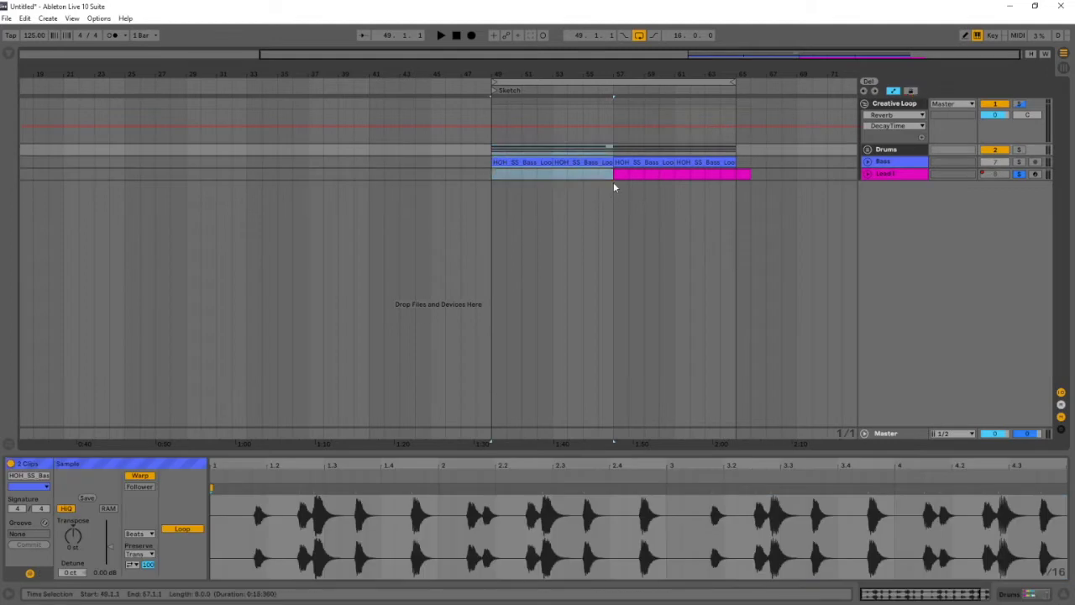
{"action": "left_click_drag", "start_coordinate": [613, 179], "coordinate": [491, 152]}
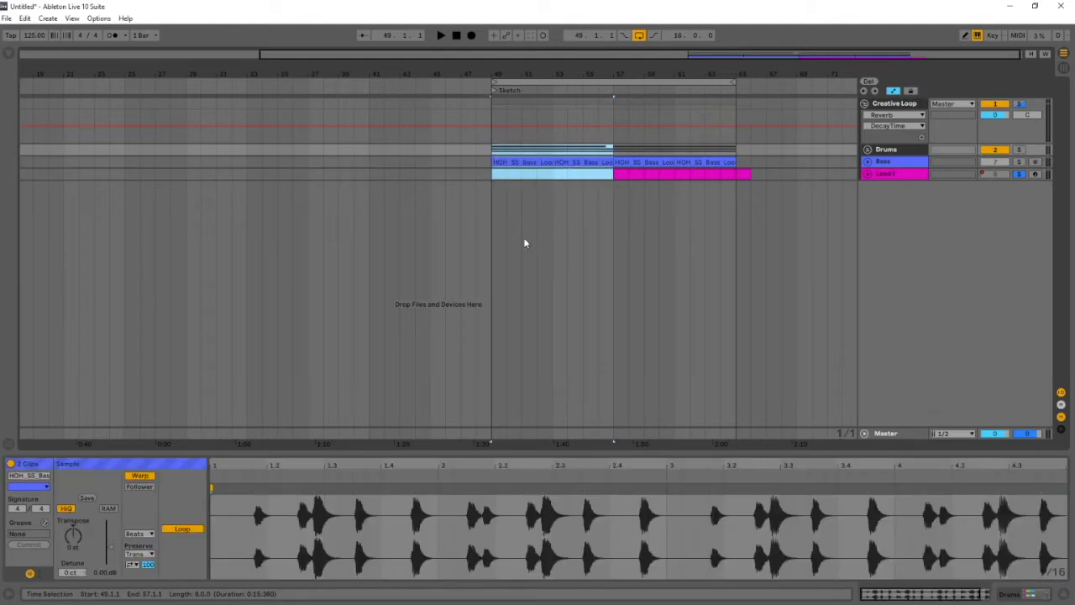
{"action": "left_click", "coordinate": [363, 151]}
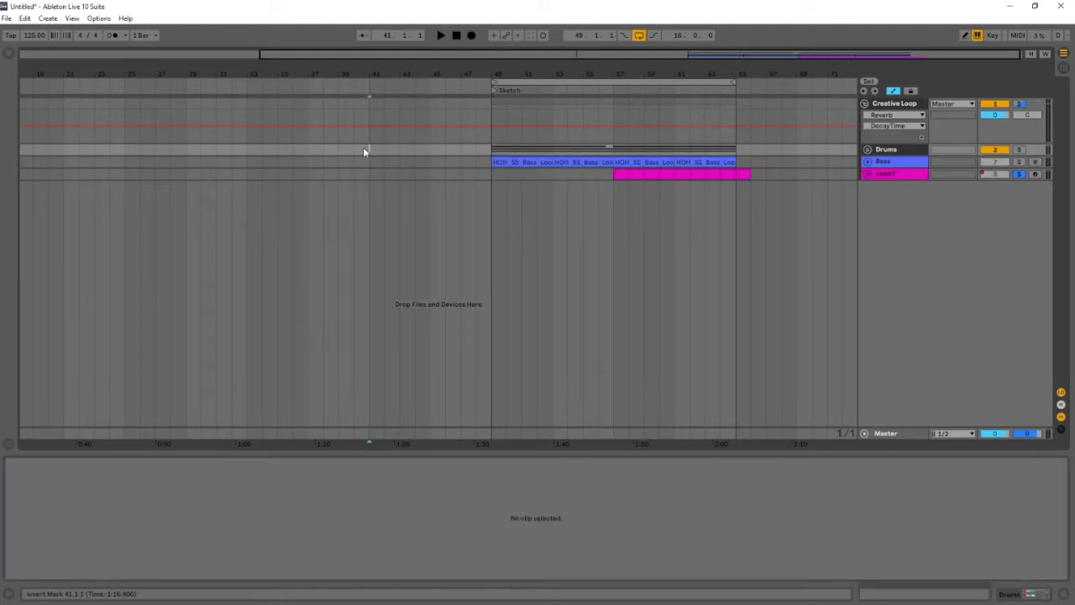
{"action": "key", "text": "ctrl+v"}
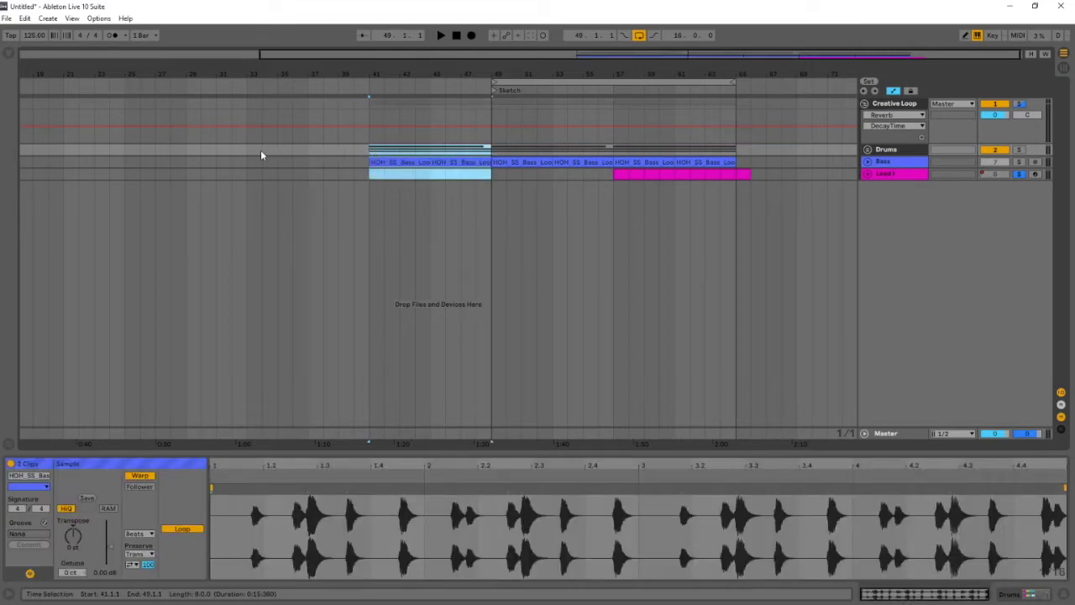
{"action": "left_click", "coordinate": [252, 150]}
{"action": "key", "text": "ctrl+v"}
Add a locator at bar 33 and extend the loop to run from bar 33 to 65.
{"action": "right_click", "coordinate": [245, 85]}
{"action": "left_click", "coordinate": [265, 121]}
{"action": "right_click", "coordinate": [242, 87]}
{"action": "left_click", "coordinate": [261, 118]}
{"action": "left_click", "coordinate": [244, 80]}
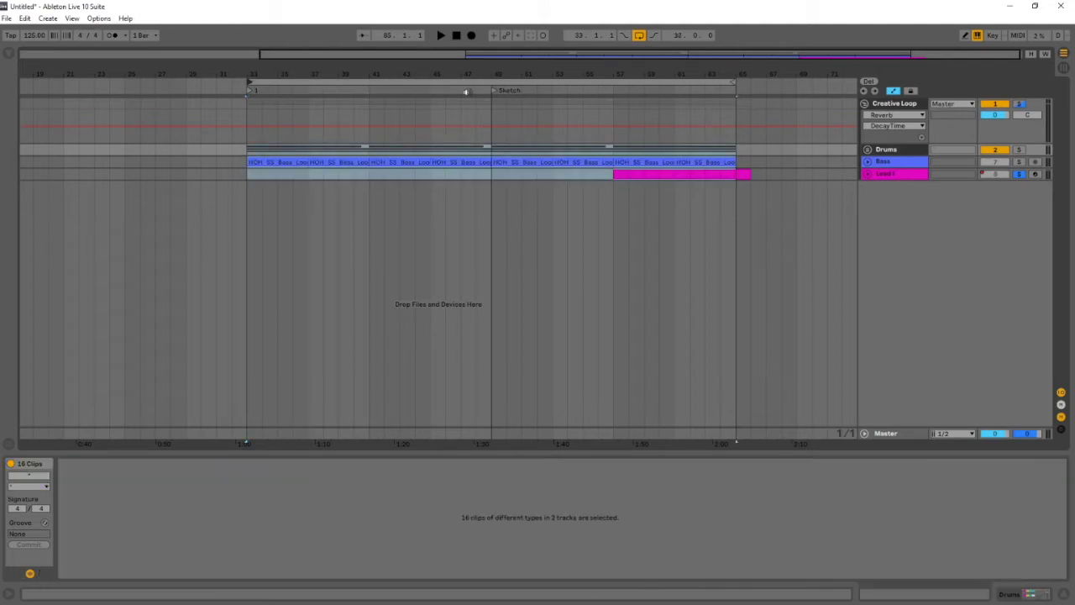
Remove the pink Lead track's material after bar 65.
{"action": "left_click_drag", "start_coordinate": [828, 173], "coordinate": [737, 174]}
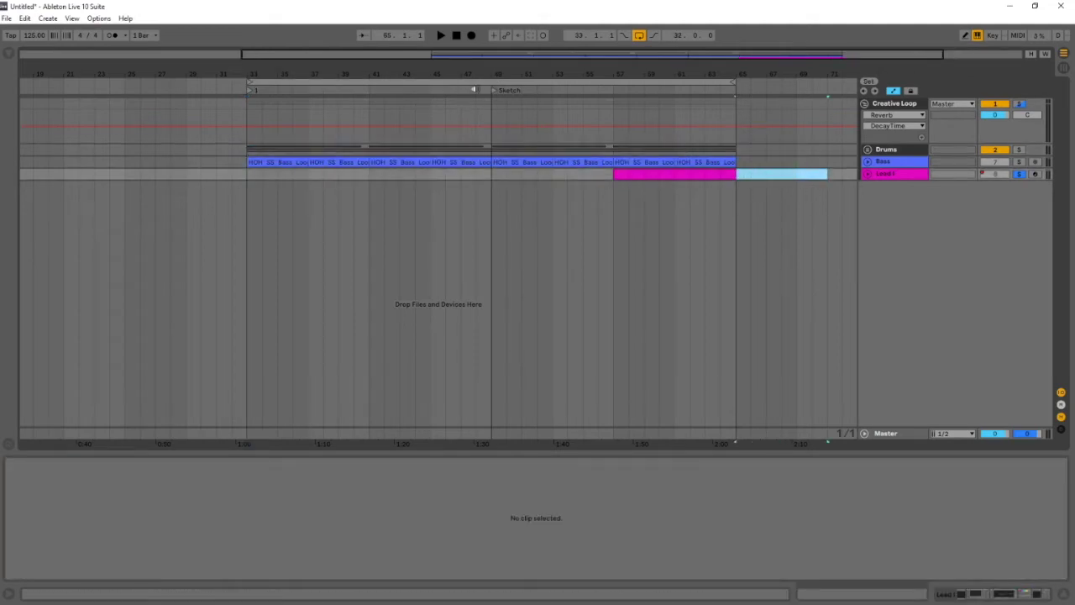
{"action": "left_click_drag", "start_coordinate": [715, 73], "coordinate": [678, 77]}
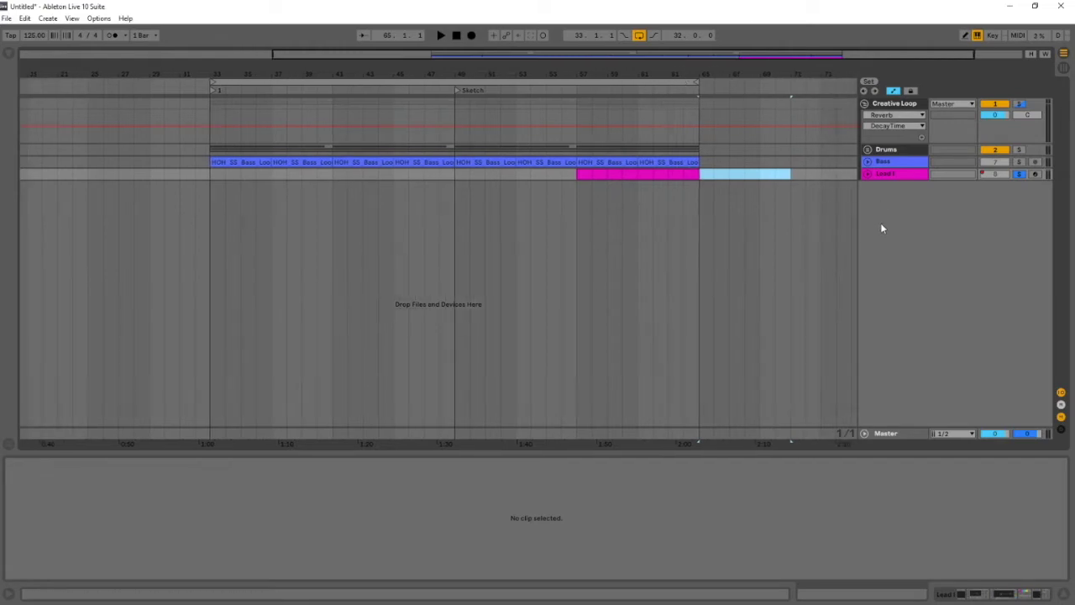
Show the Creative Loop group's Medium macro automation and move the start of its ramp to bar 61.
{"action": "left_click", "coordinate": [903, 104]}
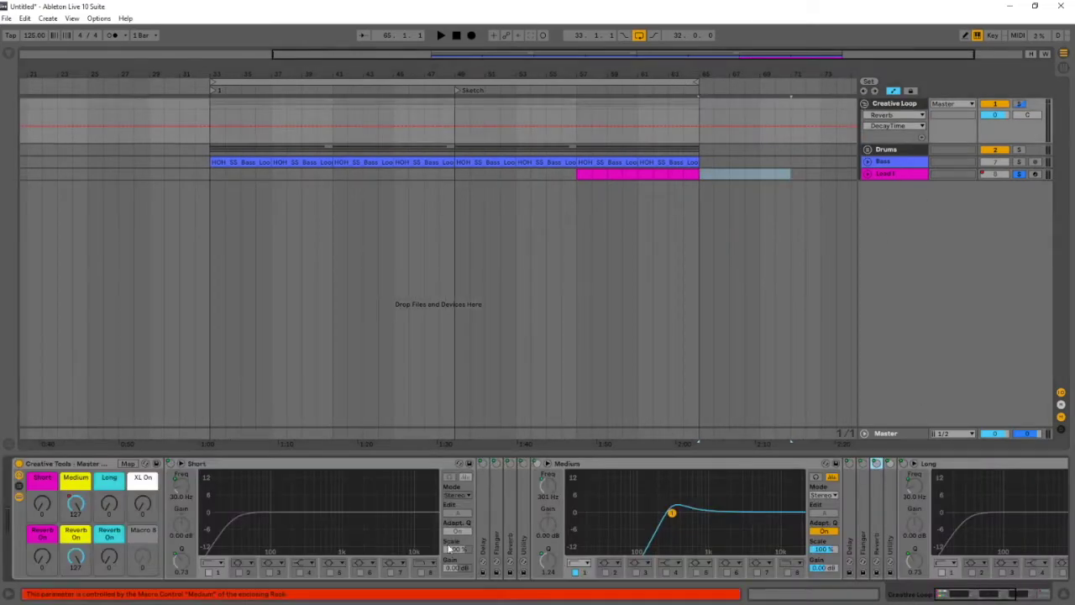
{"action": "right_click", "coordinate": [75, 509]}
{"action": "left_click", "coordinate": [145, 268]}
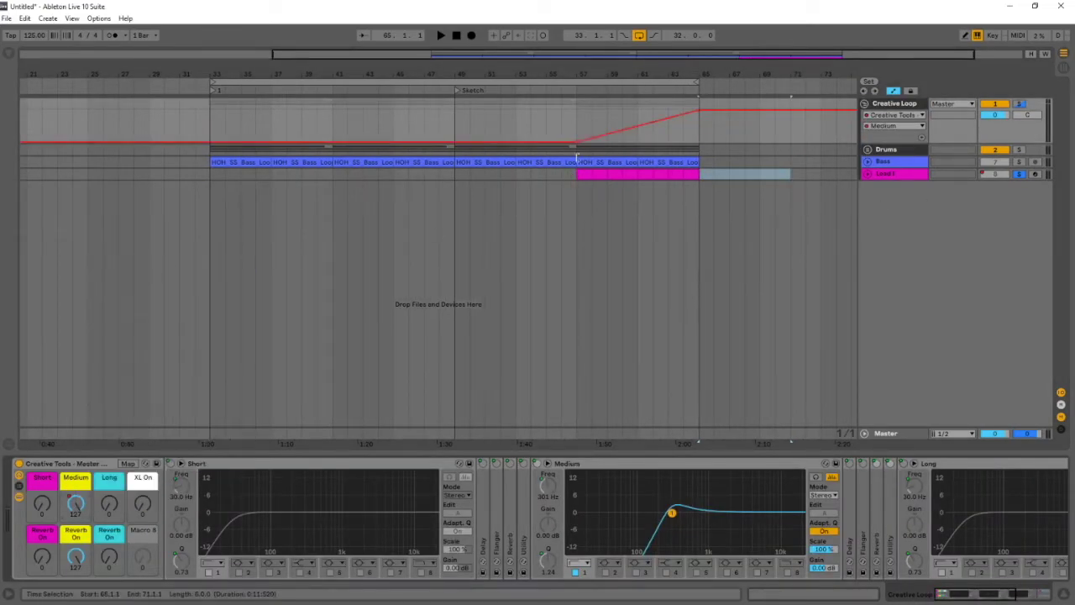
{"action": "left_click_drag", "start_coordinate": [577, 144], "coordinate": [638, 142]}
{"action": "left_click", "coordinate": [637, 137]}
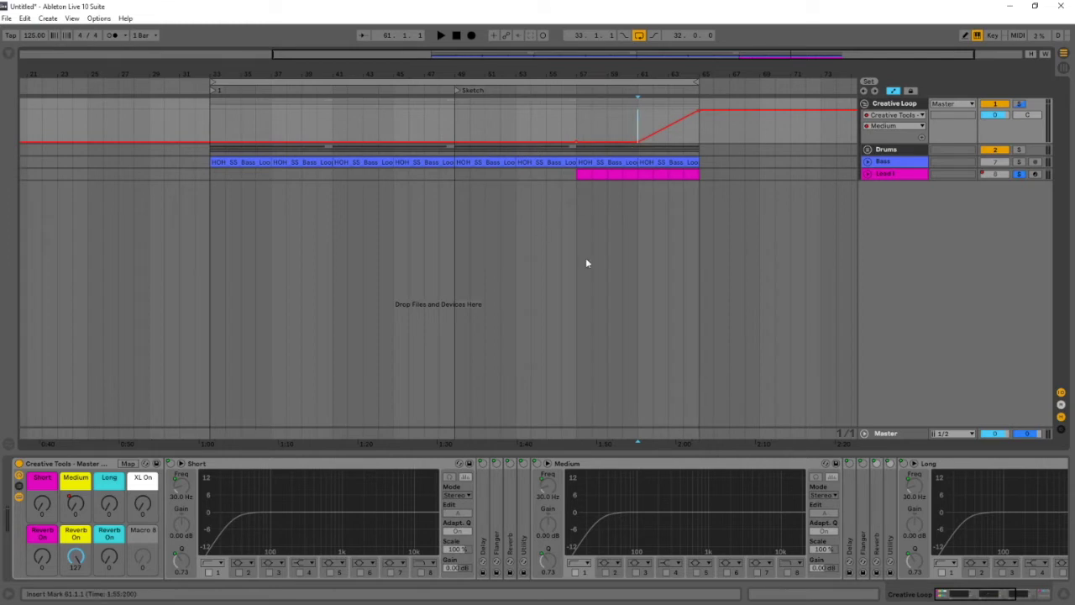
Move bars 33 to 41 of all tracks to bar 65 and extend the loop to bar 73.
{"action": "left_click", "coordinate": [457, 183]}
{"action": "mouse_move", "coordinate": [456, 184]}
{"action": "left_mouse_down"}
{"action": "mouse_move", "coordinate": [233, 137]}
{"action": "mouse_move", "coordinate": [223, 125]}
{"action": "left_mouse_up"}
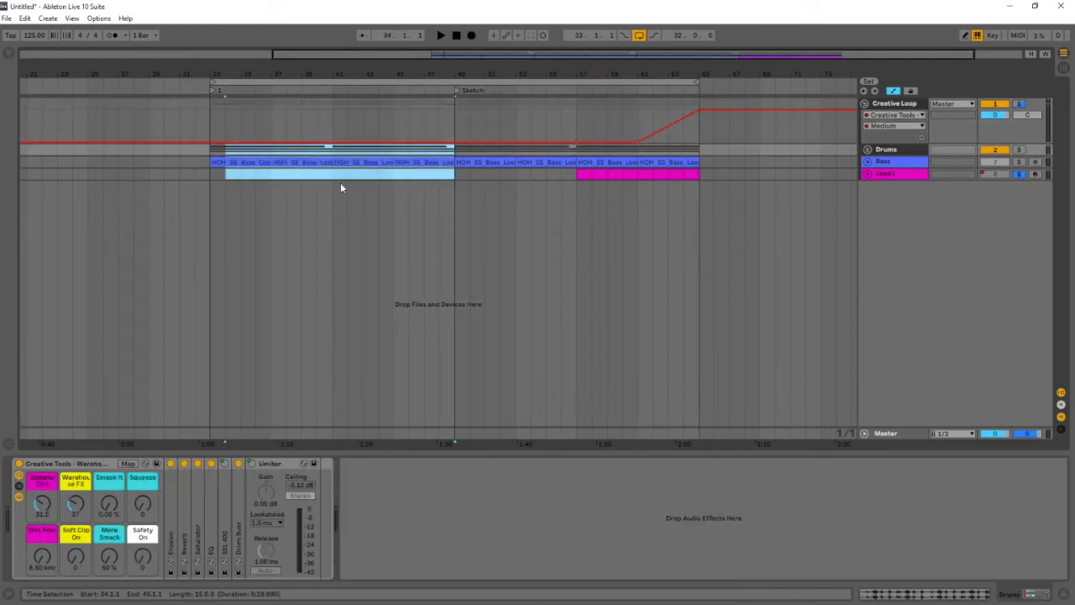
{"action": "left_click", "coordinate": [326, 180]}
{"action": "left_click_drag", "start_coordinate": [326, 181], "coordinate": [212, 107]}
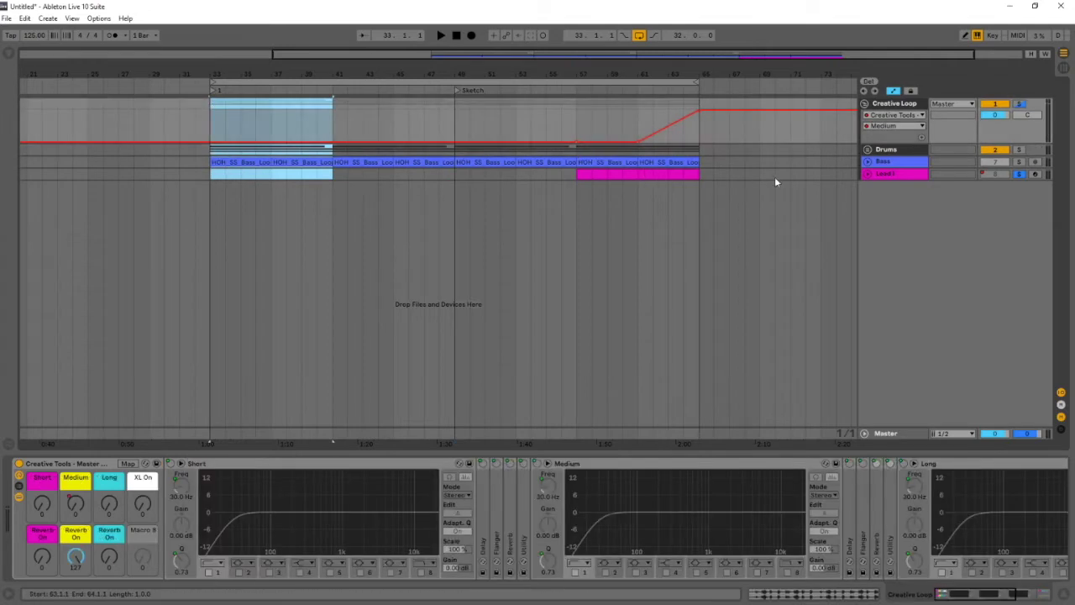
{"action": "key", "text": "ctrl+x"}
{"action": "left_click", "coordinate": [717, 143]}
{"action": "key", "text": "ctrl+v"}
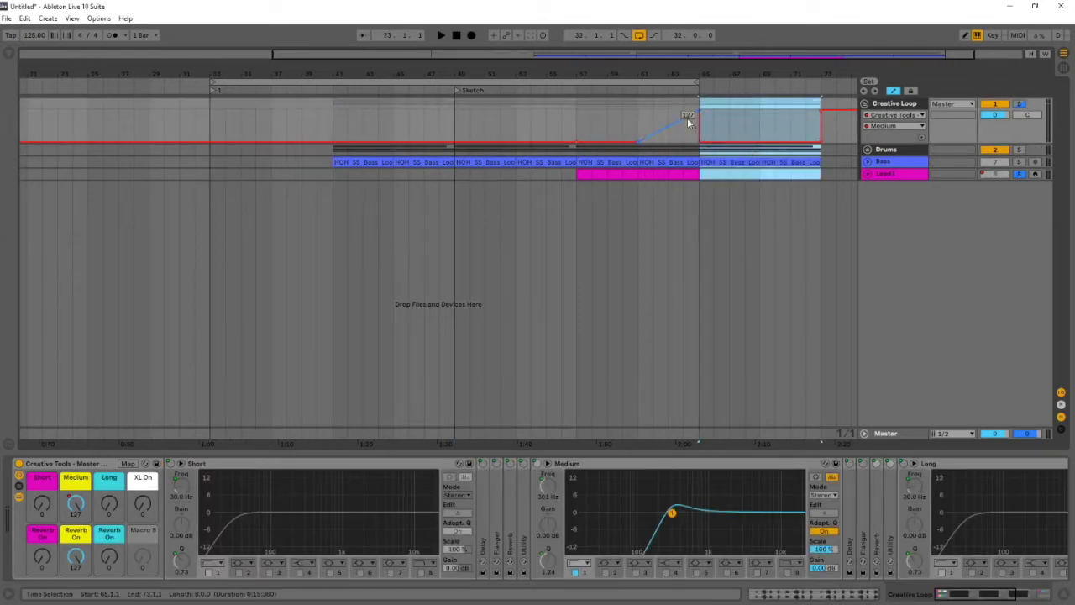
{"action": "key", "text": "ctrl+z"}
Play the transition from bar 63 and remove the Medium automation's jump at bar 73.
{"action": "left_click", "coordinate": [670, 174]}
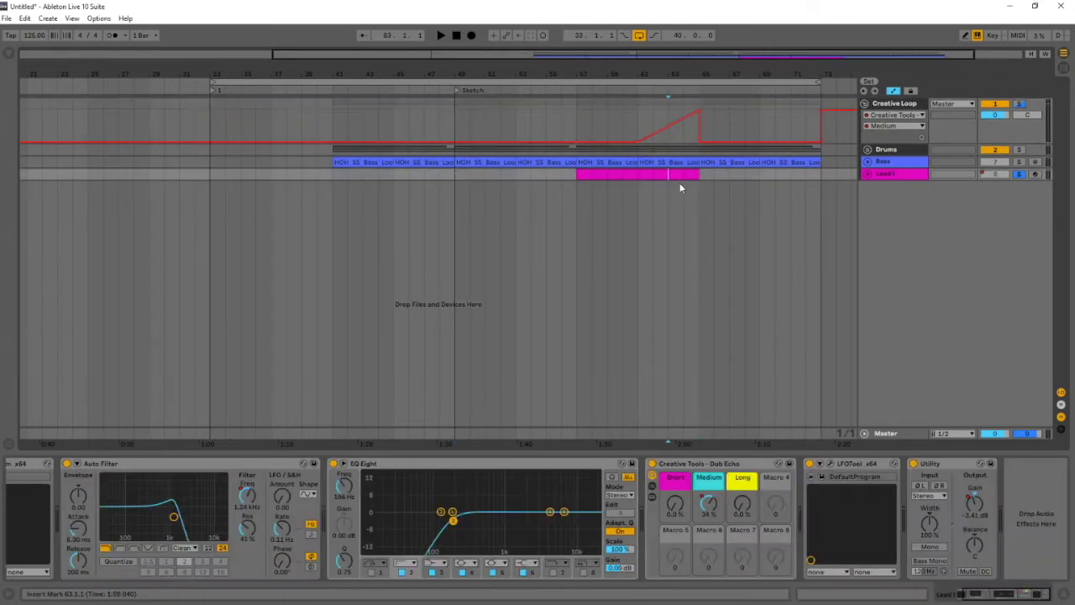
{"action": "key", "text": "space"}
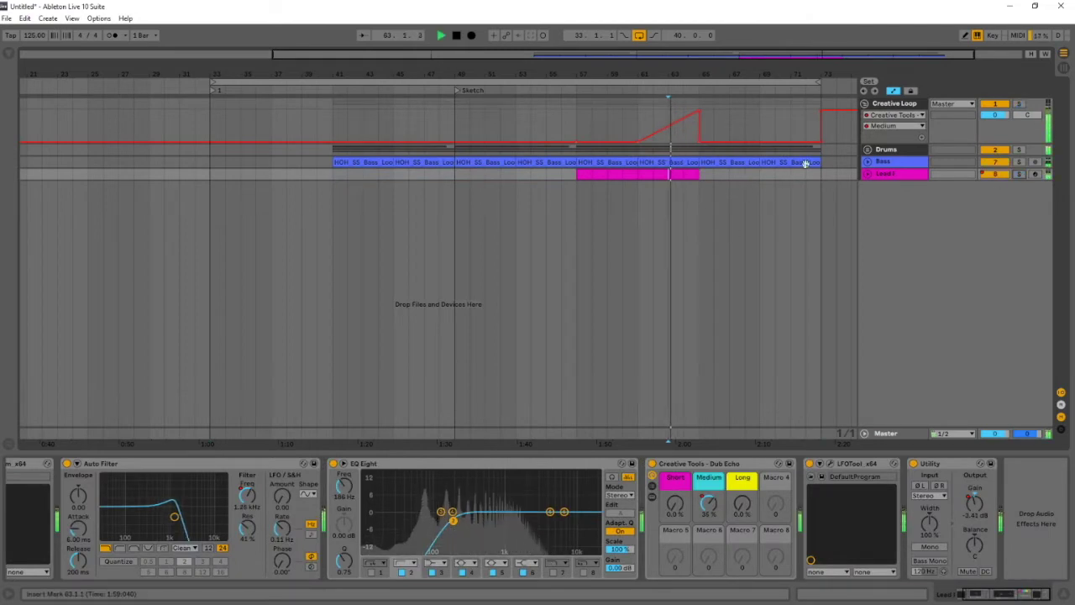
{"action": "left_click", "coordinate": [822, 119]}
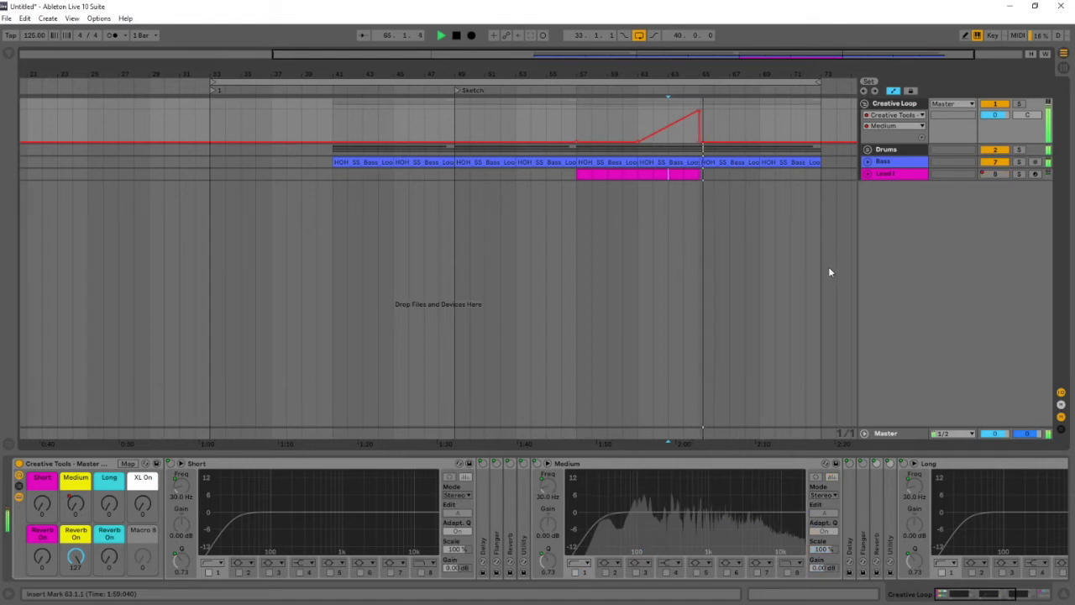
{"action": "key", "text": "space"}
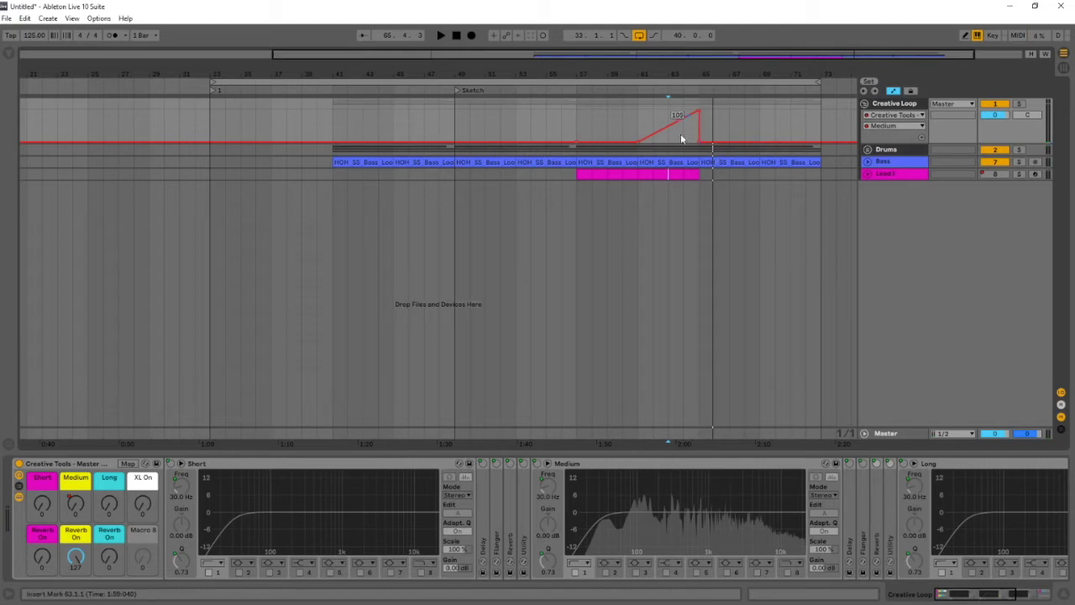
Sweep the Long macro up and back to 0, and bring up the Short macro.
{"action": "left_click_drag", "start_coordinate": [111, 508], "coordinate": [111, 352]}
{"action": "left_click_drag", "start_coordinate": [110, 445], "coordinate": [110, 554]}
{"action": "mouse_move", "coordinate": [56, 504]}
{"action": "left_mouse_down"}
{"action": "mouse_move", "coordinate": [56, 454]}
{"action": "mouse_move", "coordinate": [56, 554]}
{"action": "mouse_move", "coordinate": [56, 470]}
{"action": "mouse_move", "coordinate": [73, 513]}
{"action": "left_mouse_up"}
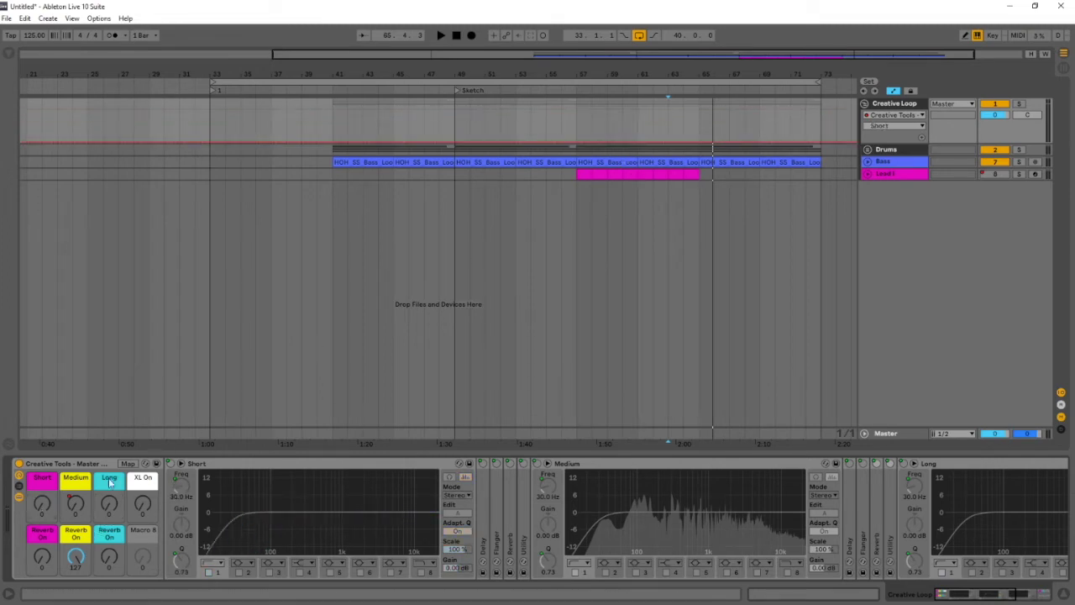
Delete the Medium macro's automation and set the yellow Reverb On macro to 0.
{"action": "right_click", "coordinate": [76, 504]}
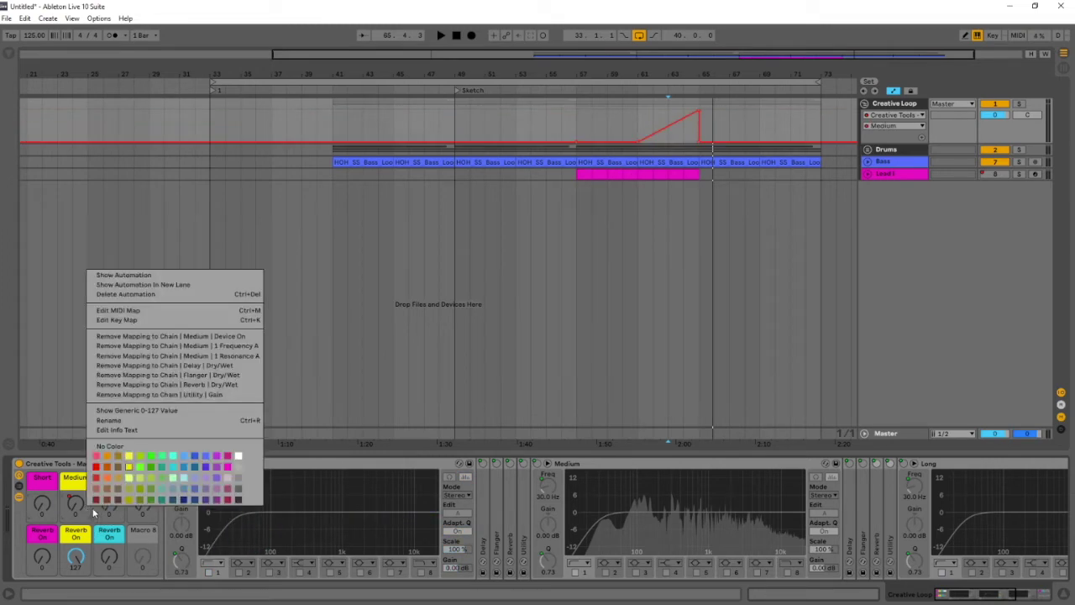
{"action": "left_click", "coordinate": [125, 294]}
{"action": "left_click_drag", "start_coordinate": [82, 554], "coordinate": [83, 600]}
Draw Short macro automation that rises from bar 63 and drops back at bar 65, and audition it from bar 63.
{"action": "right_click", "coordinate": [48, 505]}
{"action": "left_click", "coordinate": [98, 286]}
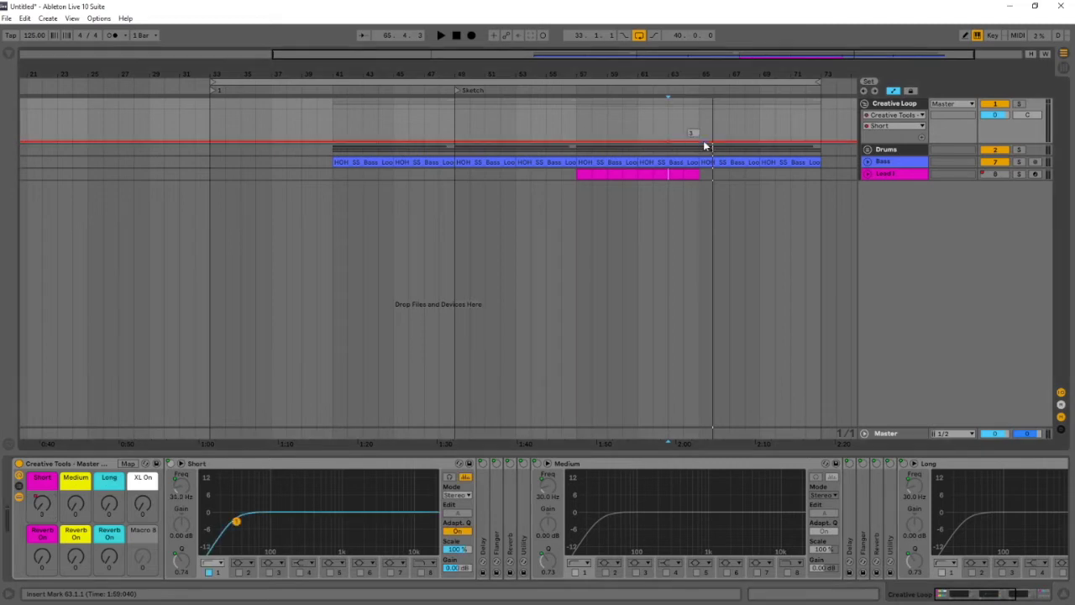
{"action": "left_click_drag", "start_coordinate": [704, 146], "coordinate": [697, 110]}
{"action": "mouse_move", "coordinate": [695, 72]}
{"action": "left_mouse_down"}
{"action": "mouse_move", "coordinate": [677, 126]}
{"action": "mouse_move", "coordinate": [707, 163]}
{"action": "mouse_move", "coordinate": [730, 142]}
{"action": "left_mouse_up"}
{"action": "key", "text": "b"}
{"action": "key", "text": "b"}
{"action": "left_click", "coordinate": [735, 111]}
{"action": "left_click", "coordinate": [733, 113]}
{"action": "left_click", "coordinate": [635, 119]}
{"action": "key", "text": "space"}
Set the magenta Reverb On macro to 127 and look over the device chain through to the Builder Upper rack.
{"action": "left_click", "coordinate": [40, 559]}
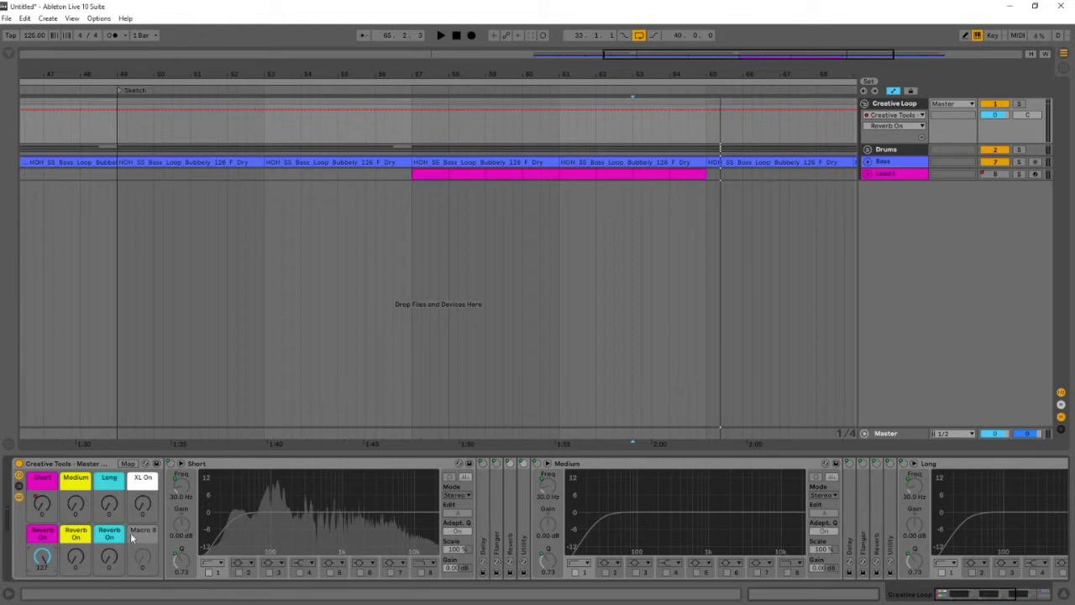
{"action": "scroll", "coordinate": [739, 533], "scroll_direction": "down", "scroll_amount": 5}
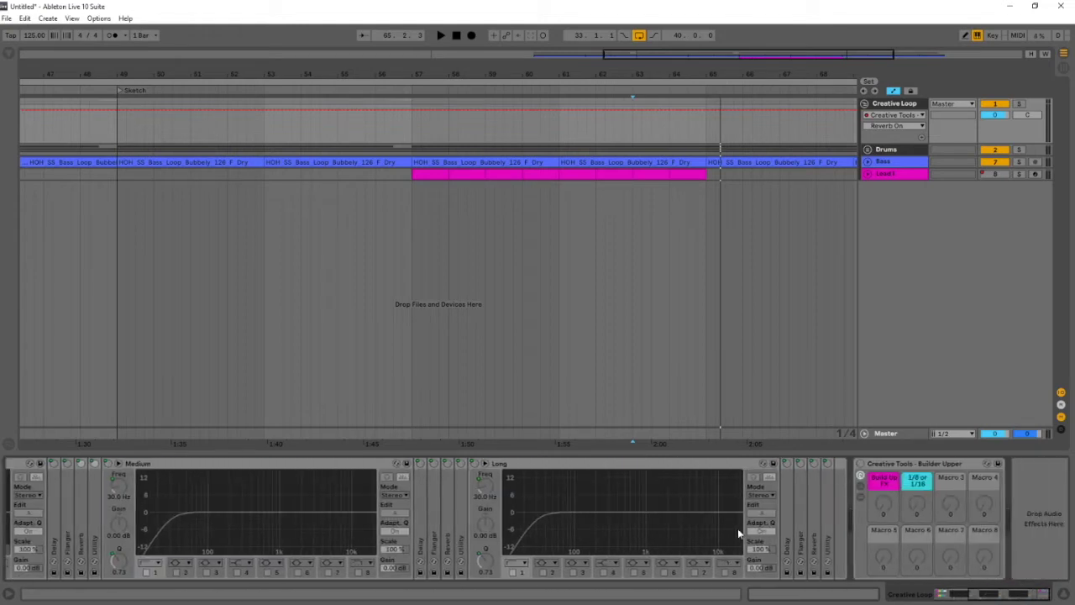
{"action": "scroll", "coordinate": [595, 547], "scroll_direction": "up", "scroll_amount": 6}
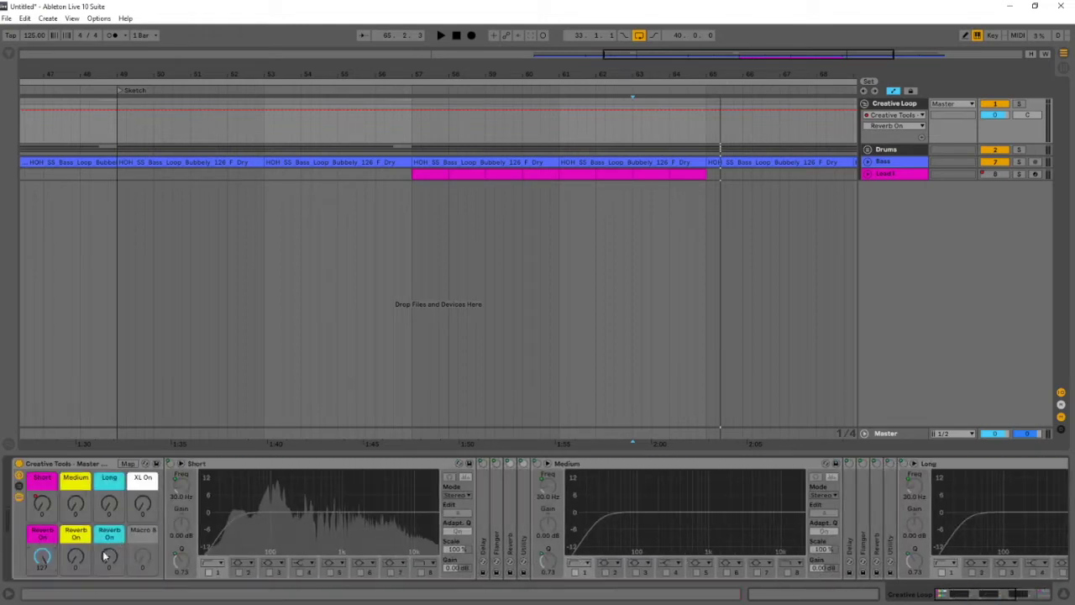
{"action": "scroll", "coordinate": [711, 113], "scroll_direction": "down", "scroll_amount": 3}
{"action": "left_click_drag", "start_coordinate": [711, 134], "coordinate": [649, 135]}
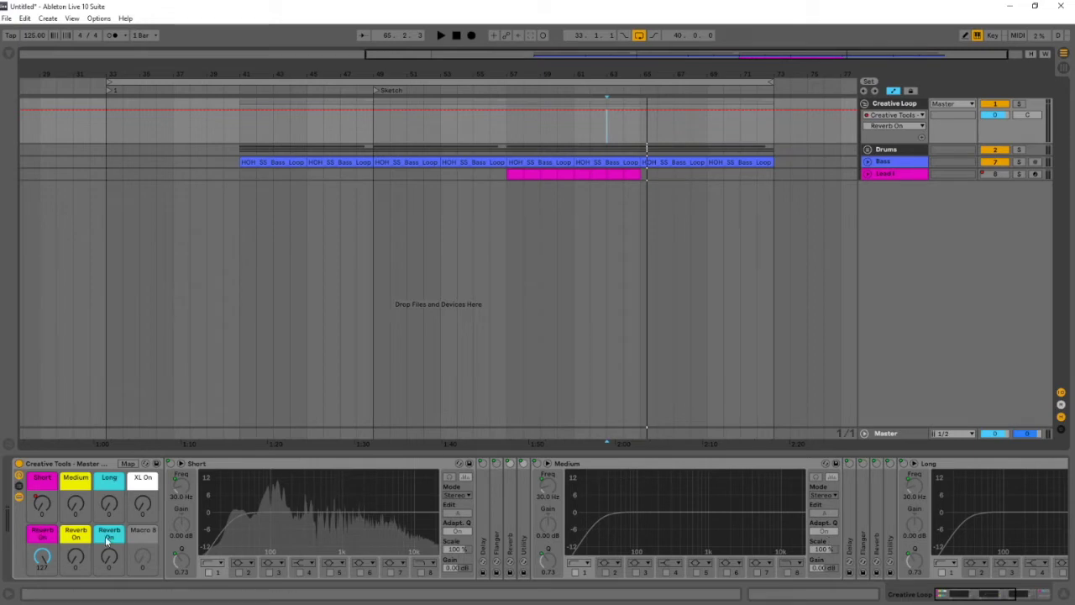
Delete the Short macro's automation and draw Medium macro automation ramping up from bar 61 to bar 65.
{"action": "right_click", "coordinate": [40, 514]}
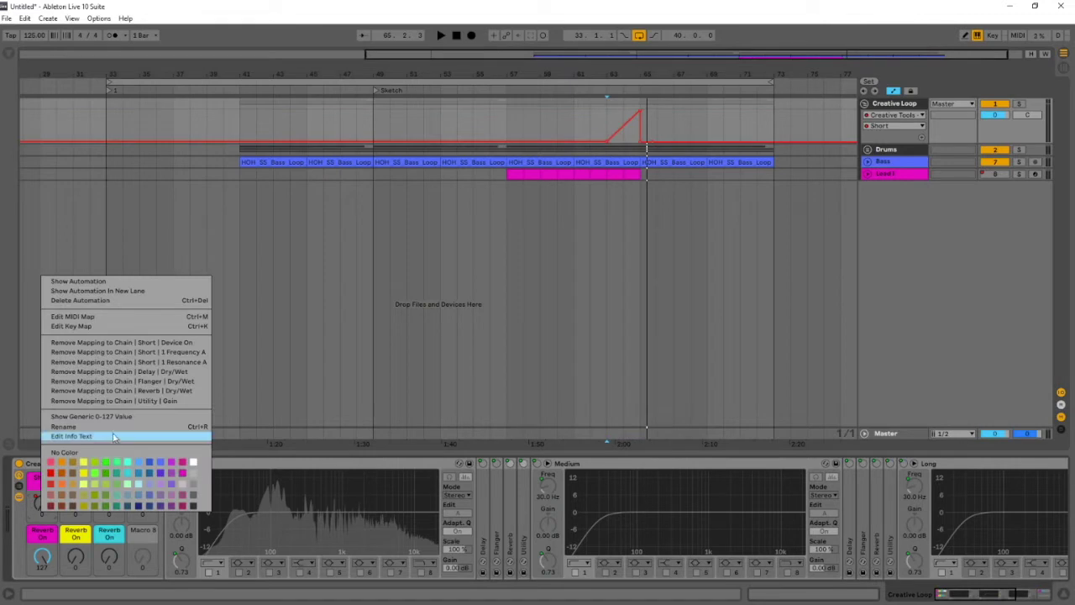
{"action": "left_click", "coordinate": [88, 300]}
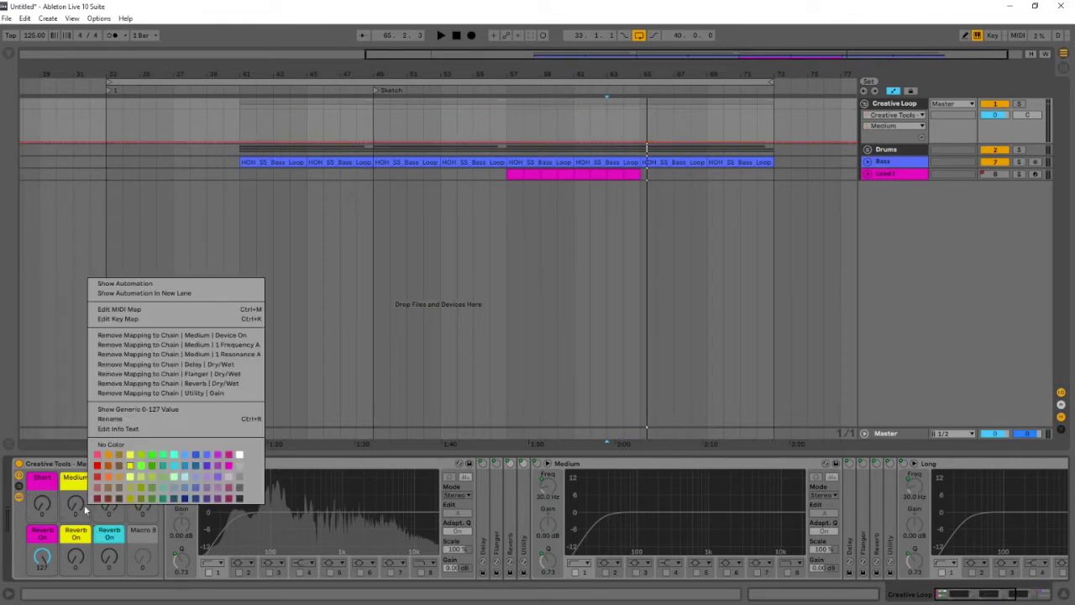
{"action": "left_click", "coordinate": [166, 283]}
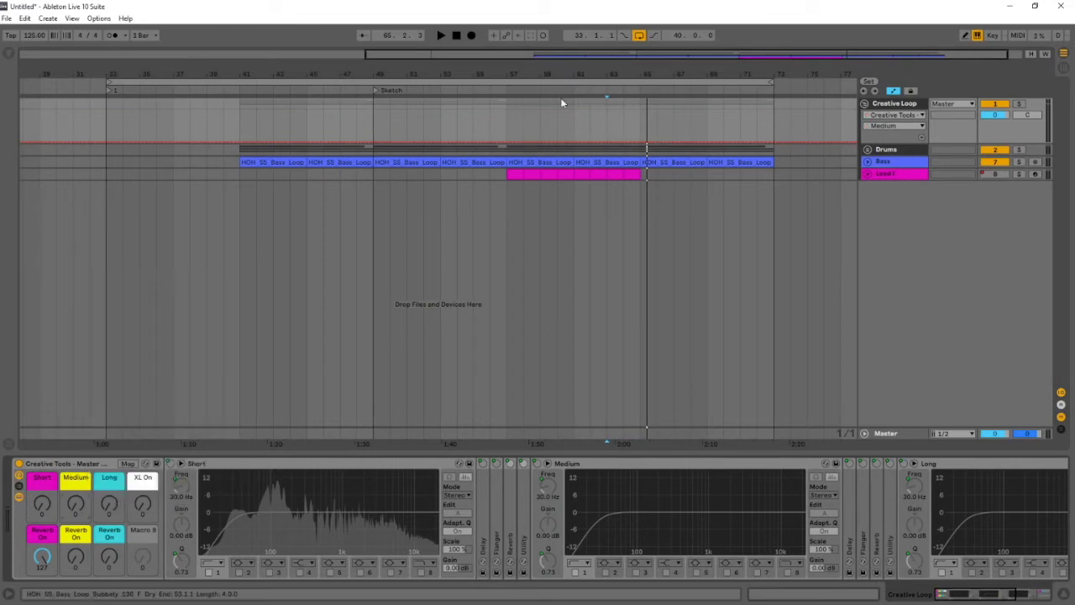
{"action": "left_click", "coordinate": [577, 142]}
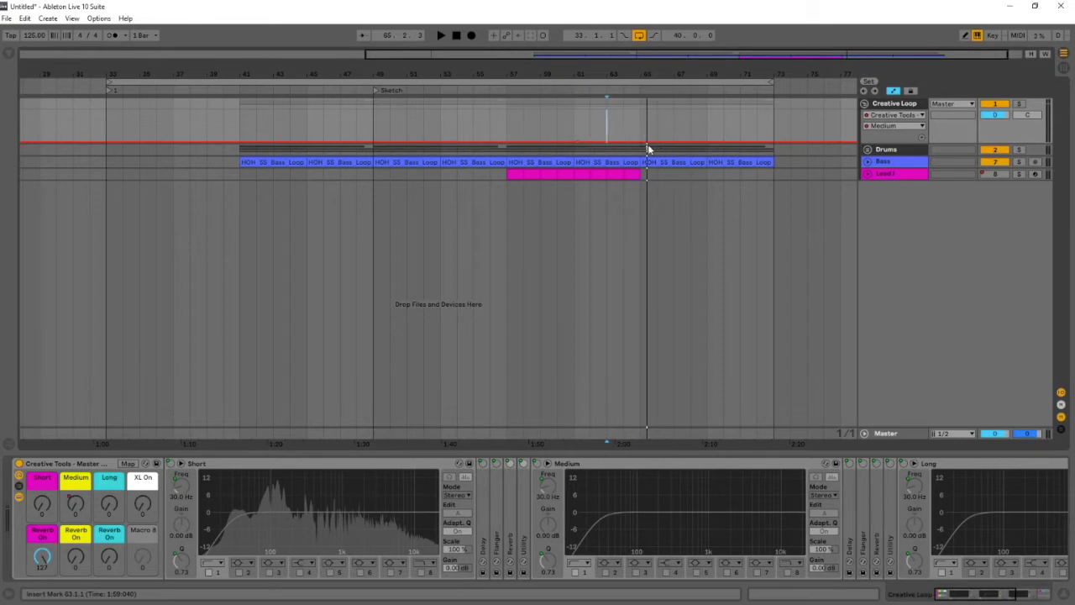
{"action": "left_click_drag", "start_coordinate": [642, 143], "coordinate": [642, 110]}
{"action": "left_click_drag", "start_coordinate": [581, 146], "coordinate": [577, 146]}
Delete the clips before bar 57 and after bar 65, and set the loop to bars 57 to 65.
{"action": "left_click_drag", "start_coordinate": [504, 174], "coordinate": [205, 147]}
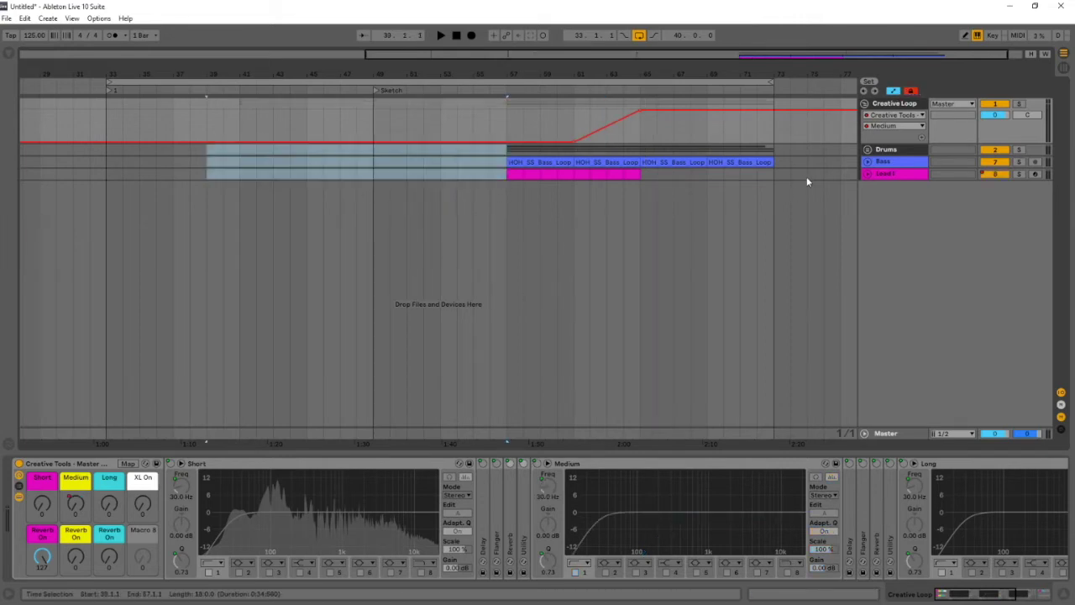
{"action": "key", "text": "Delete"}
{"action": "left_click_drag", "start_coordinate": [771, 174], "coordinate": [576, 82]}
{"action": "key", "text": "Delete"}
{"action": "left_click_drag", "start_coordinate": [108, 82], "coordinate": [508, 82]}
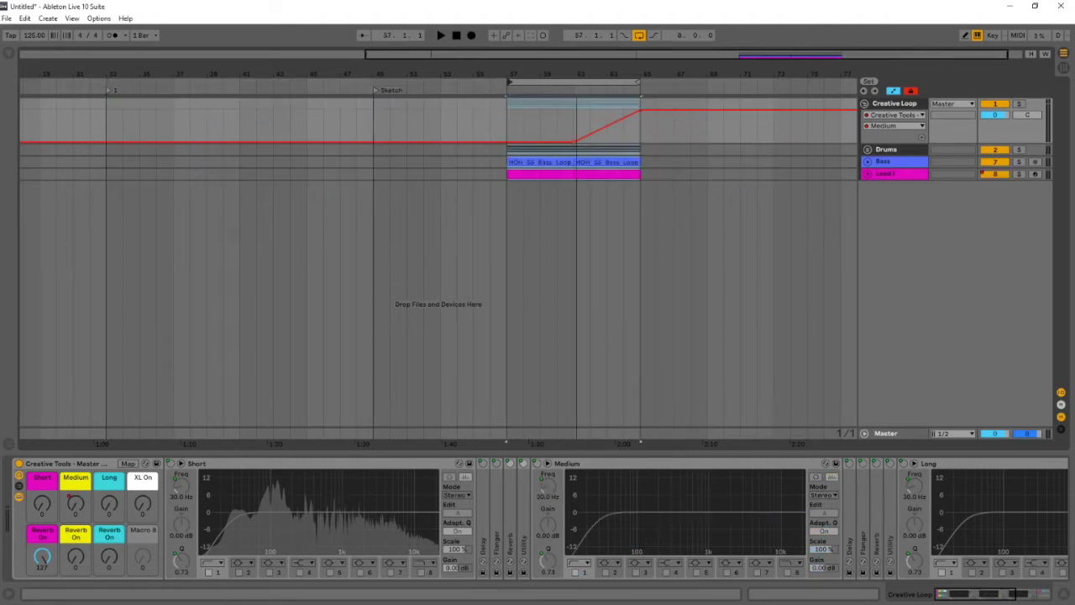
Audition the loop from bar 57, and duplicate its clips back to bar 49 with the loop spanning bars 49 to 65.
{"action": "left_click_drag", "start_coordinate": [574, 74], "coordinate": [561, 115]}
{"action": "key", "text": "space"}
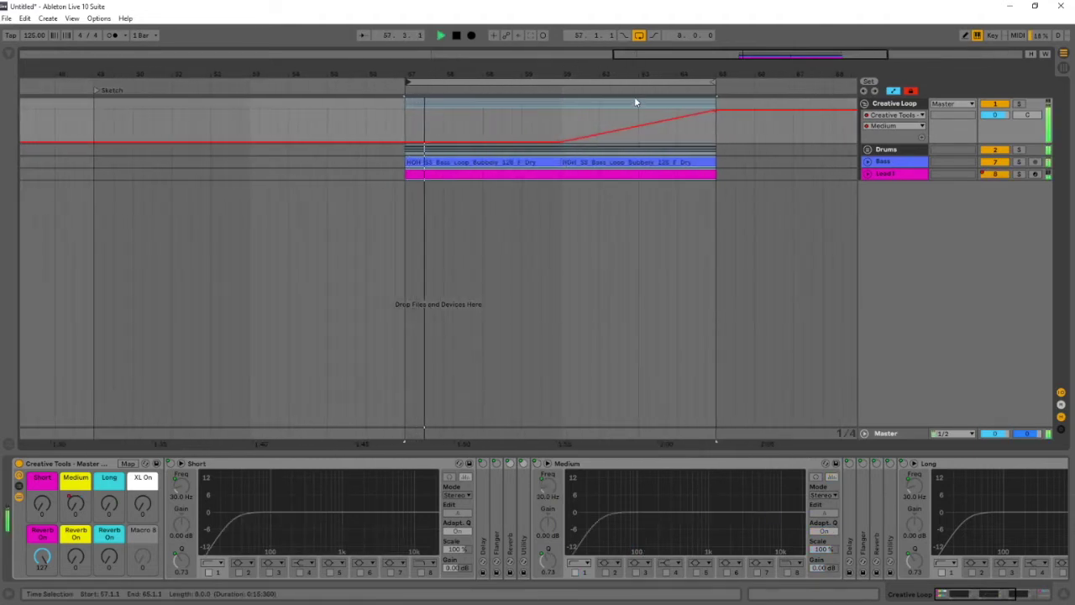
{"action": "left_click_drag", "start_coordinate": [611, 74], "coordinate": [611, 31]}
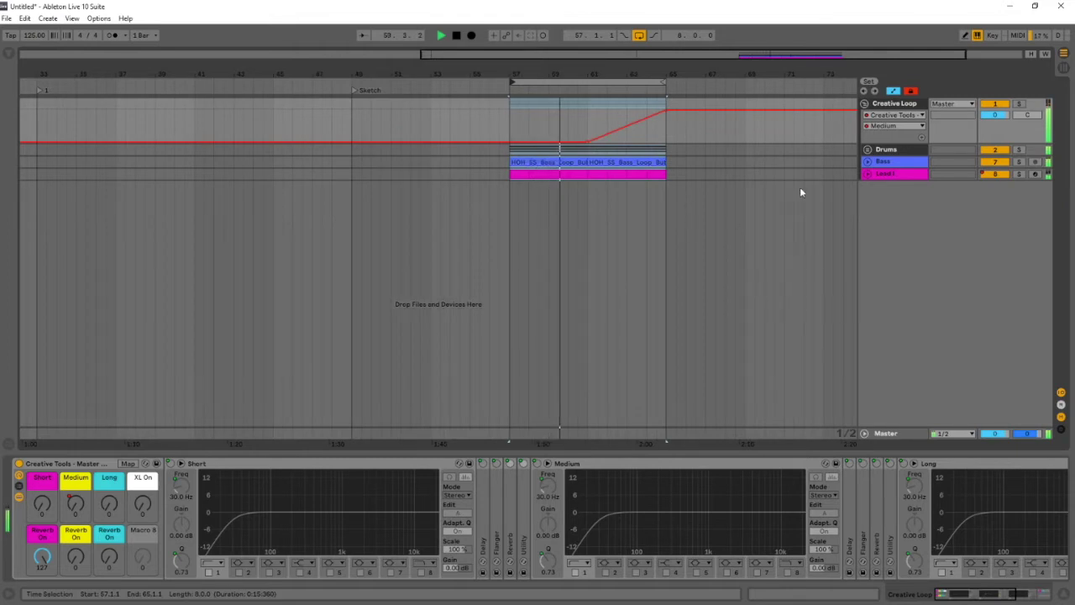
{"action": "left_click_drag", "start_coordinate": [666, 153], "coordinate": [352, 172]}
{"action": "key", "text": "ctrl+l"}
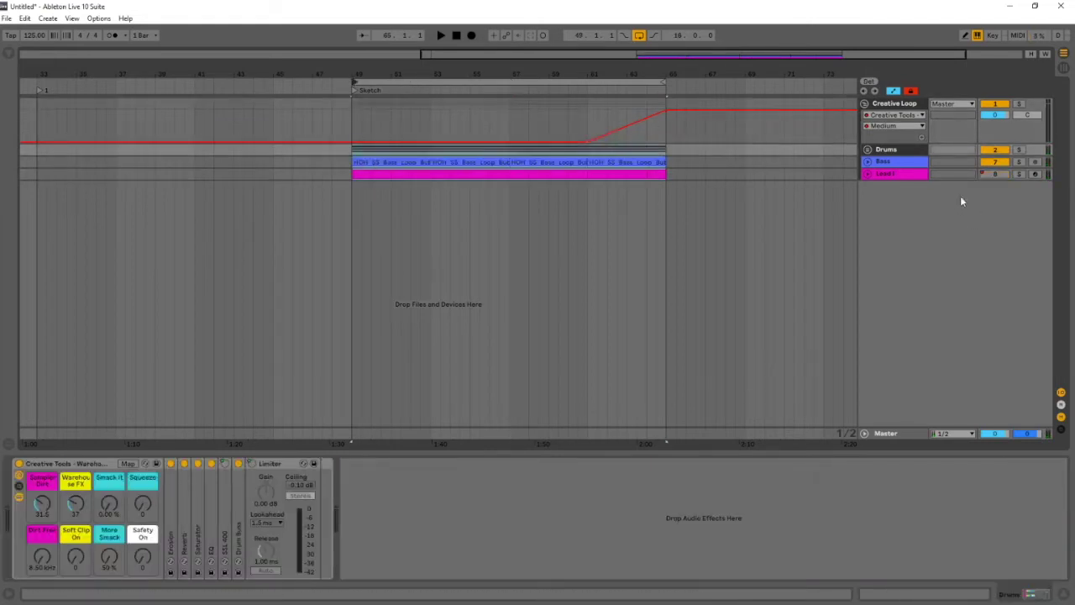
Unfold the Drums group, fold its Perc subgroup and show the Kick track's devices.
{"action": "left_click", "coordinate": [888, 151]}
{"action": "left_click", "coordinate": [867, 150]}
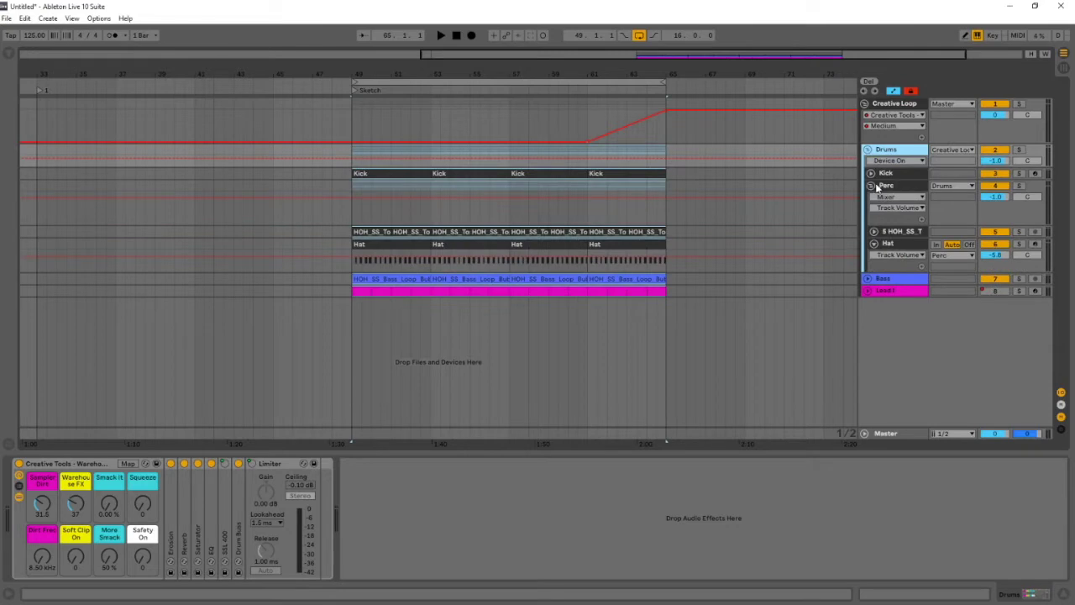
{"action": "left_click", "coordinate": [871, 185]}
{"action": "left_click", "coordinate": [904, 173]}
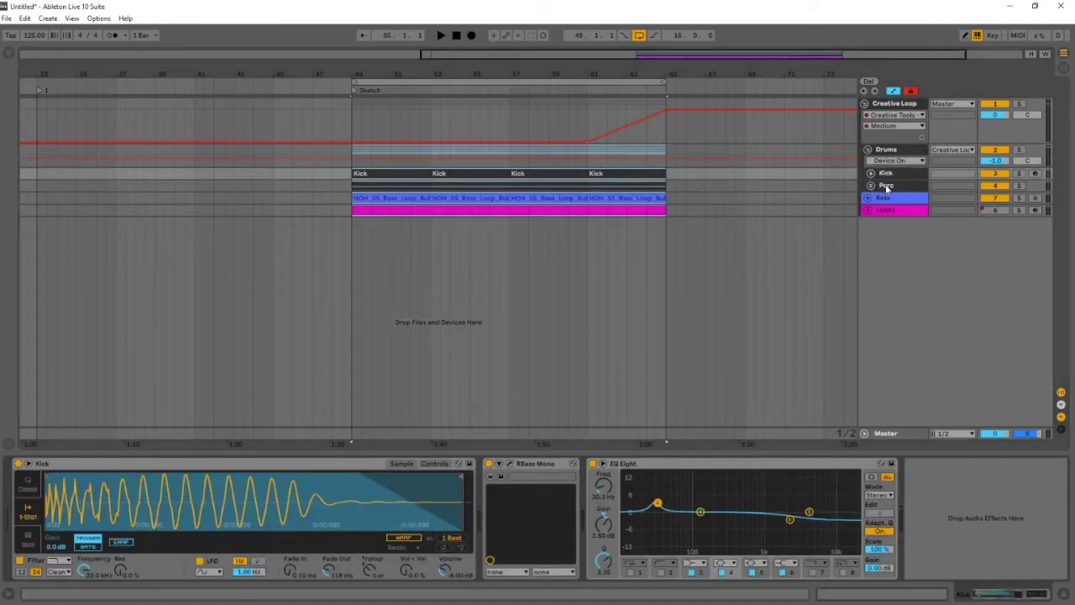
Unfold the Lead track and delete its clip content between bars 49 and 57.
{"action": "left_click", "coordinate": [867, 211]}
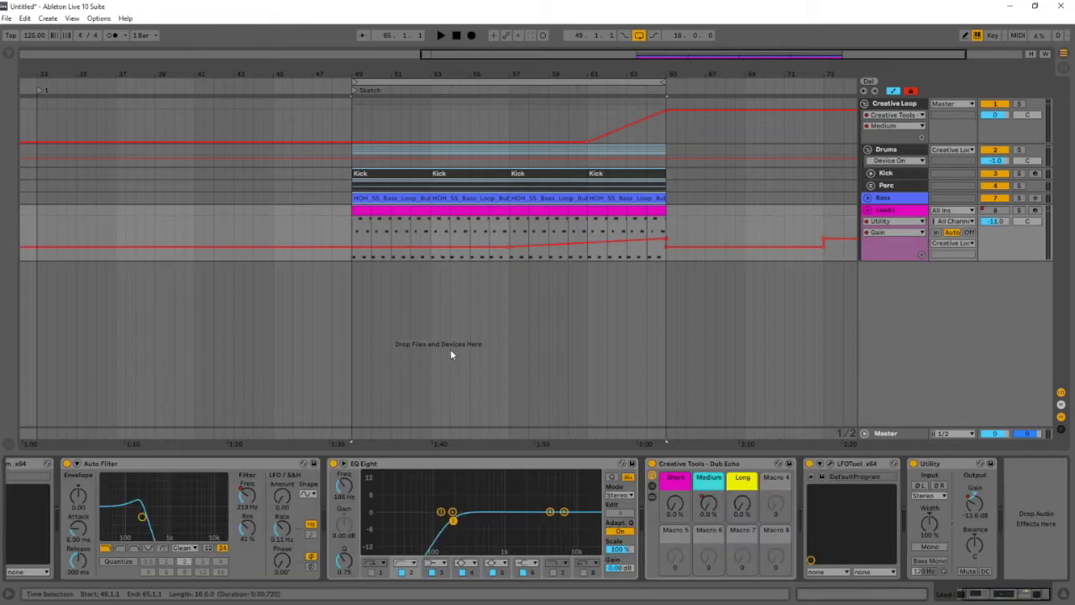
{"action": "left_click", "coordinate": [498, 249]}
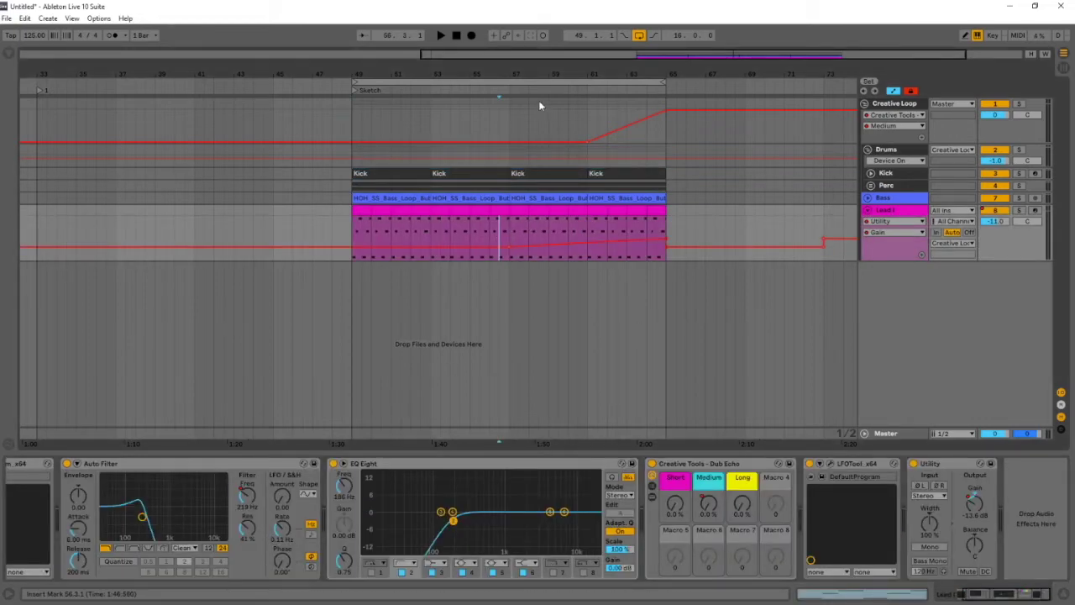
{"action": "left_click_drag", "start_coordinate": [497, 237], "coordinate": [369, 214]}
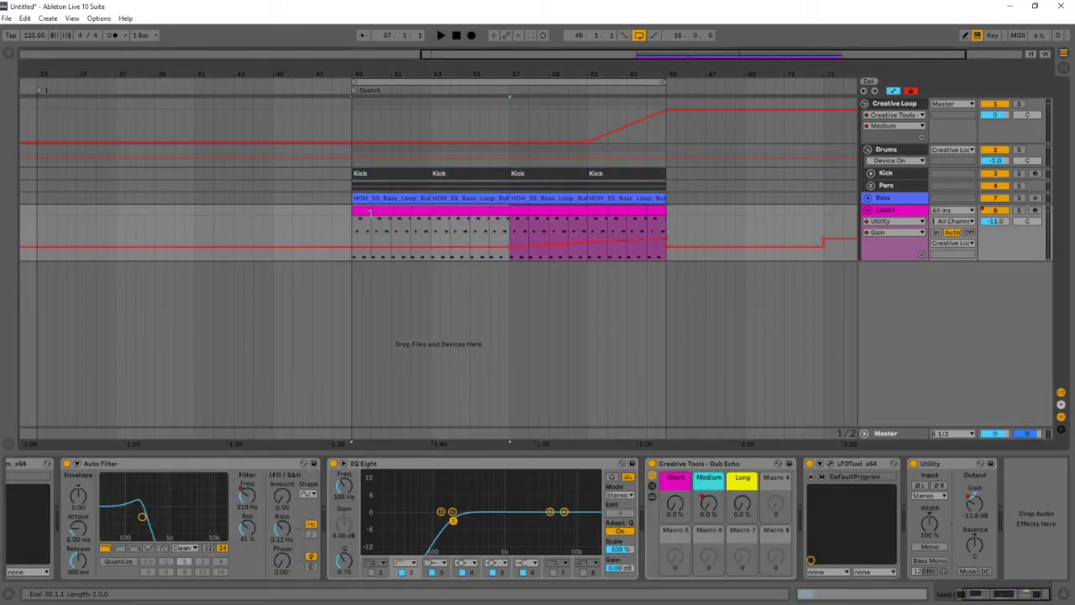
{"action": "key", "text": "Delete"}
Loop bars 57 to 65 over the Lead clip and lower its Dub Echo Medium automation at bar 73 to 0.0 %.
{"action": "left_click", "coordinate": [650, 573]}
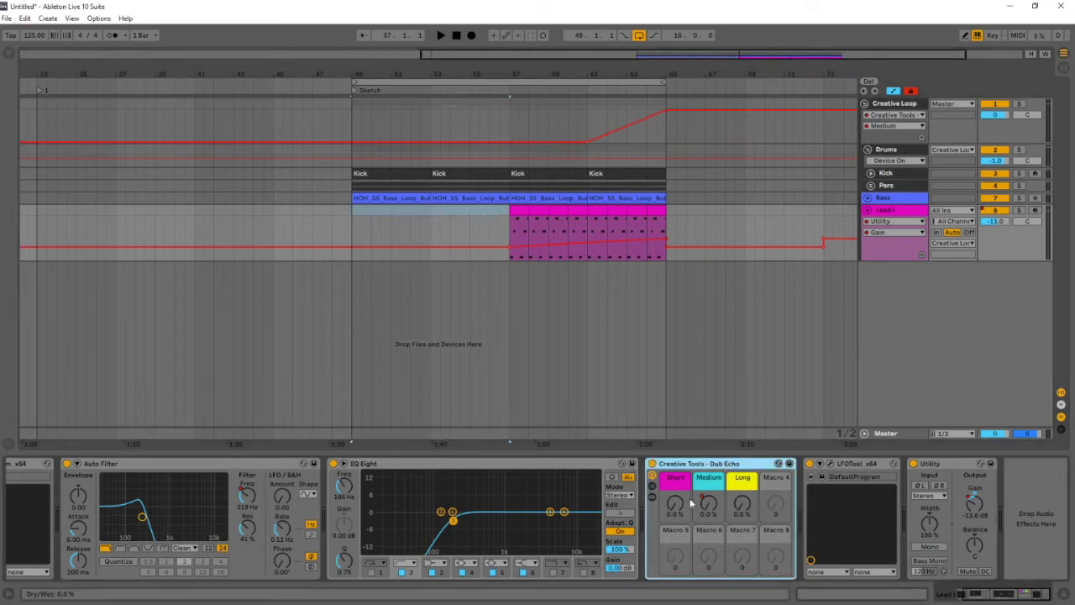
{"action": "left_click", "coordinate": [567, 209]}
{"action": "key", "text": "ctrl+l"}
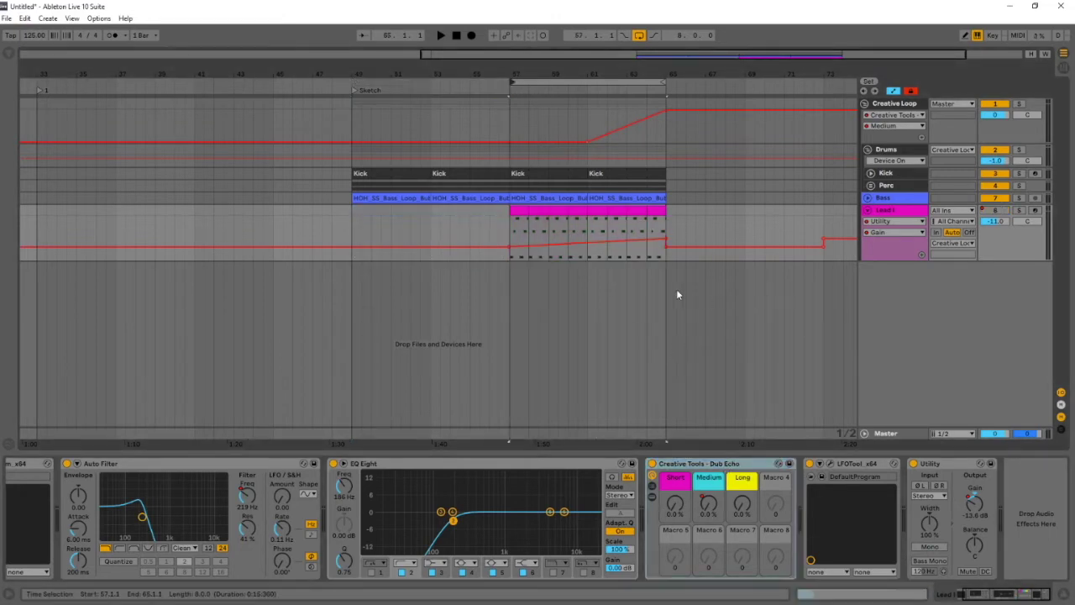
{"action": "right_click", "coordinate": [703, 508]}
{"action": "left_click", "coordinate": [742, 319]}
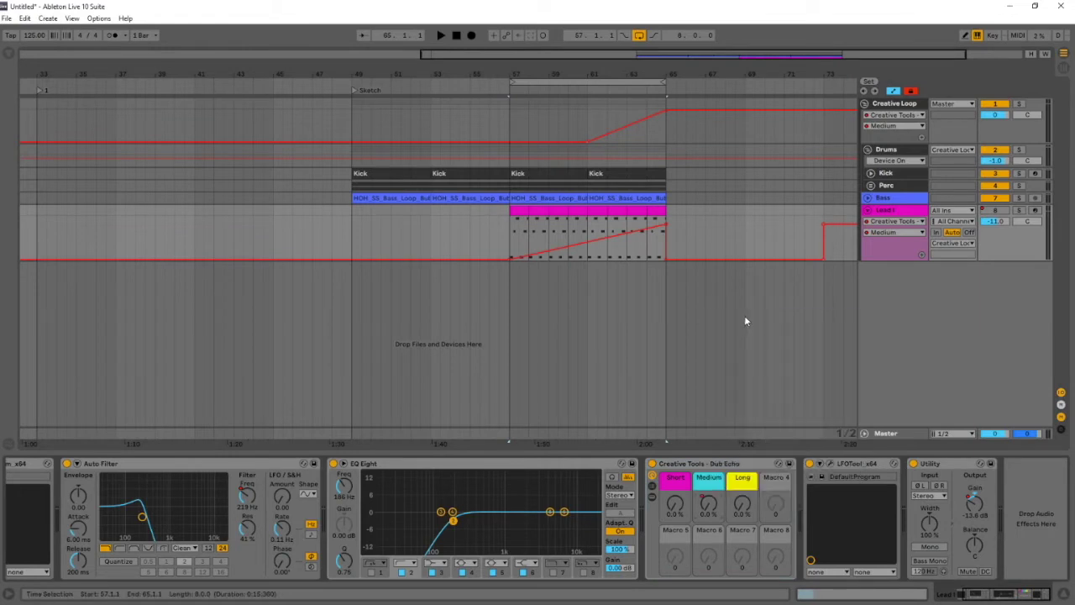
{"action": "left_click_drag", "start_coordinate": [824, 231], "coordinate": [823, 252]}
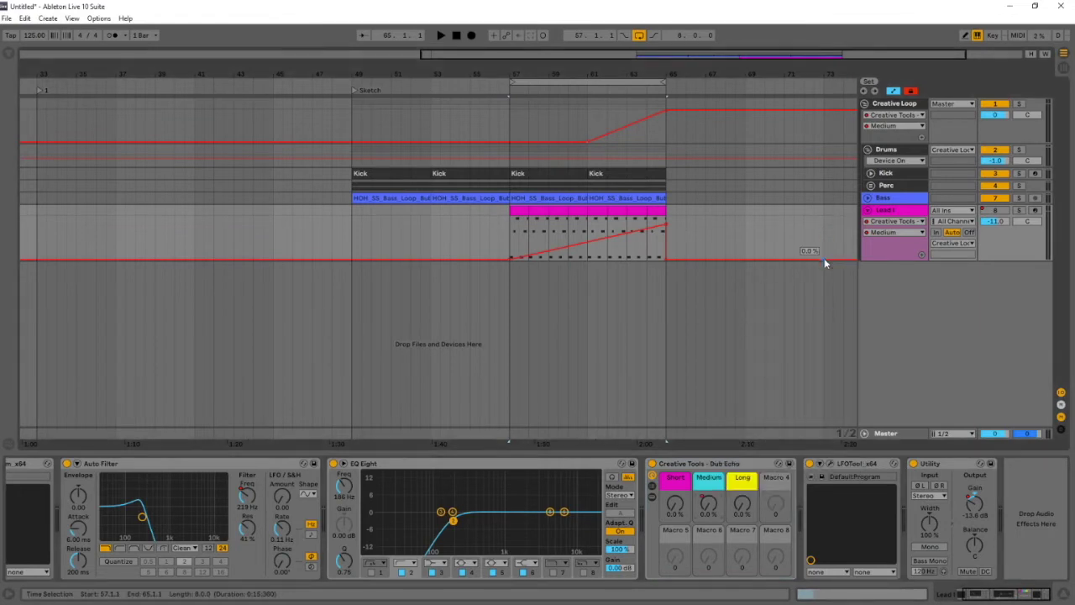
Solo the Lead track with its Speaker On automation shown, and place the insert mark at bar 57.
{"action": "left_click", "coordinate": [519, 247]}
{"action": "left_click", "coordinate": [649, 81]}
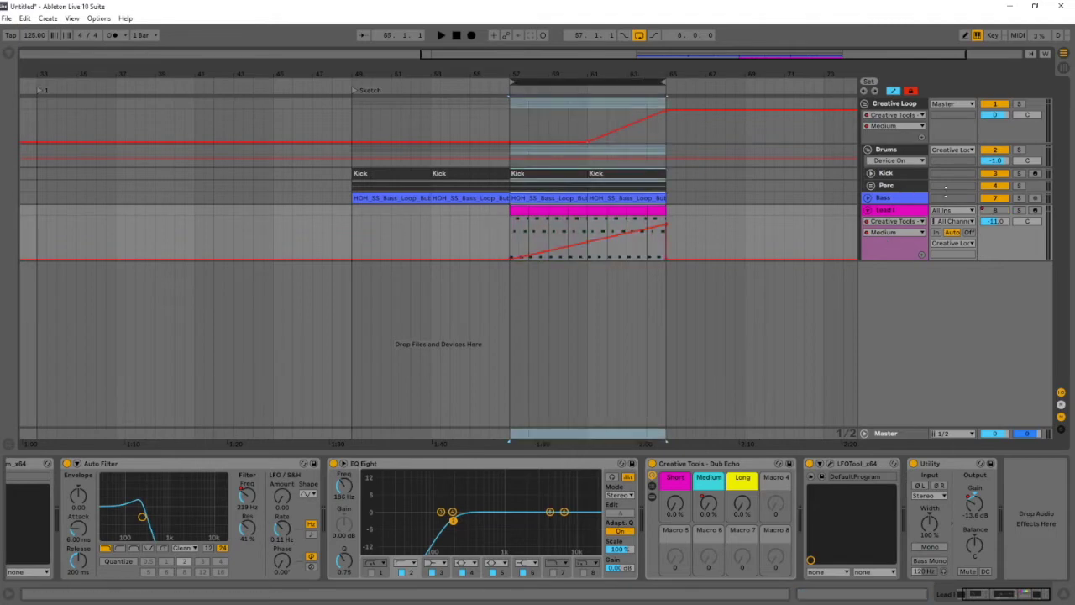
{"action": "right_click", "coordinate": [996, 210]}
{"action": "left_click", "coordinate": [967, 218]}
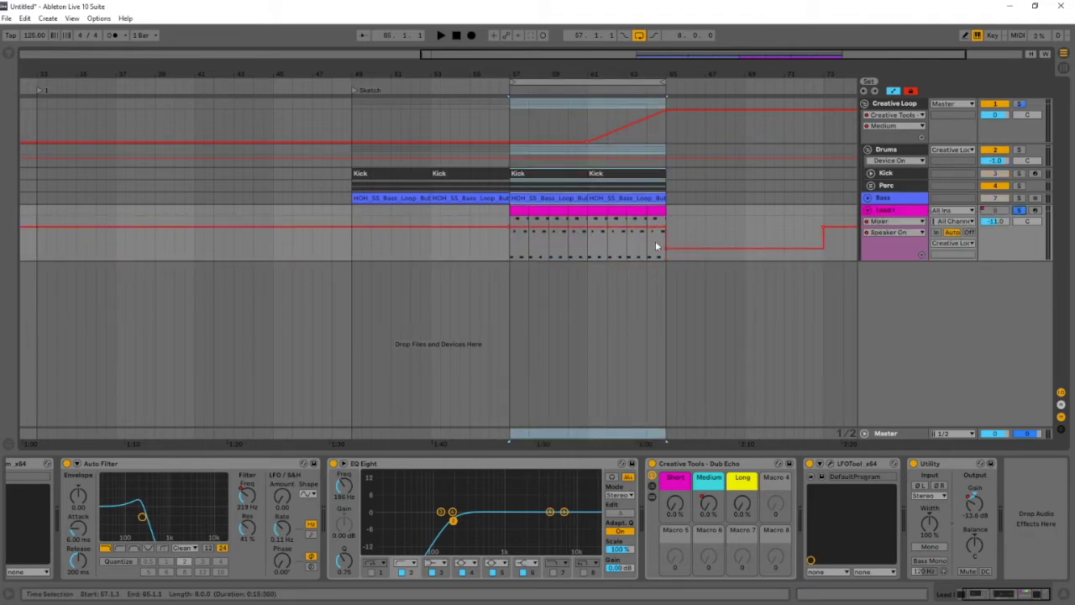
{"action": "left_click", "coordinate": [506, 254]}
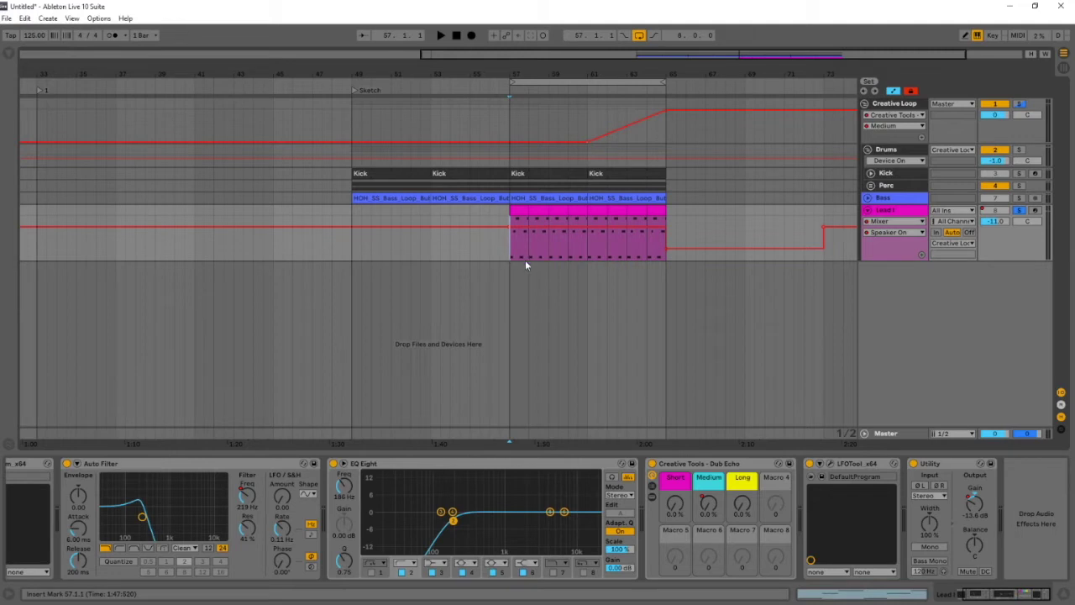
Show the Utility Gain automation on the Lead track and remove its dip between bars 65 and 73.
{"action": "right_click", "coordinate": [967, 510]}
{"action": "left_click", "coordinate": [907, 511]}
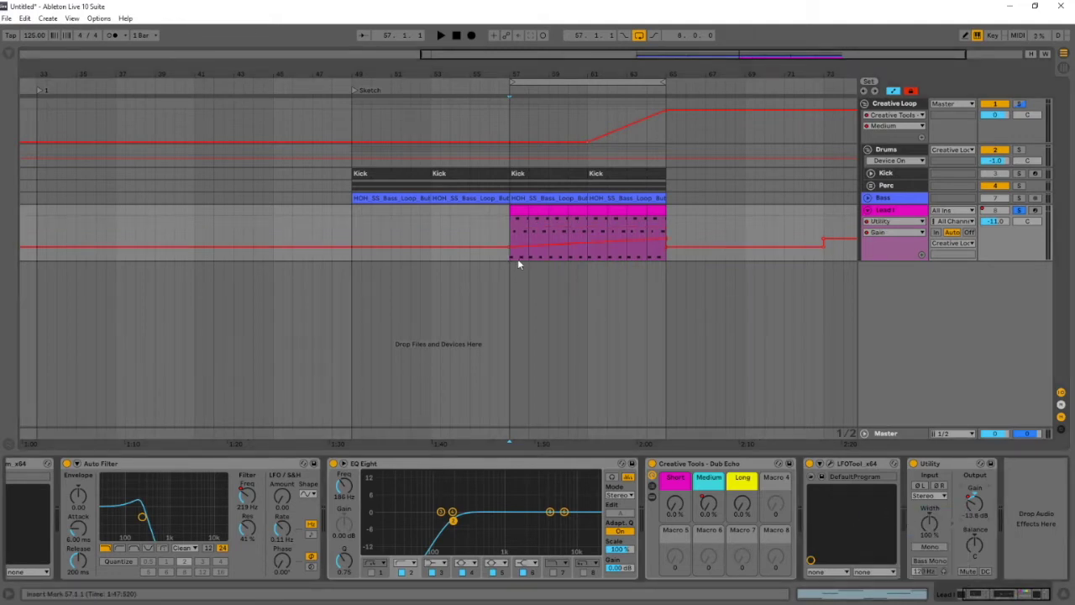
{"action": "left_click", "coordinate": [824, 246]}
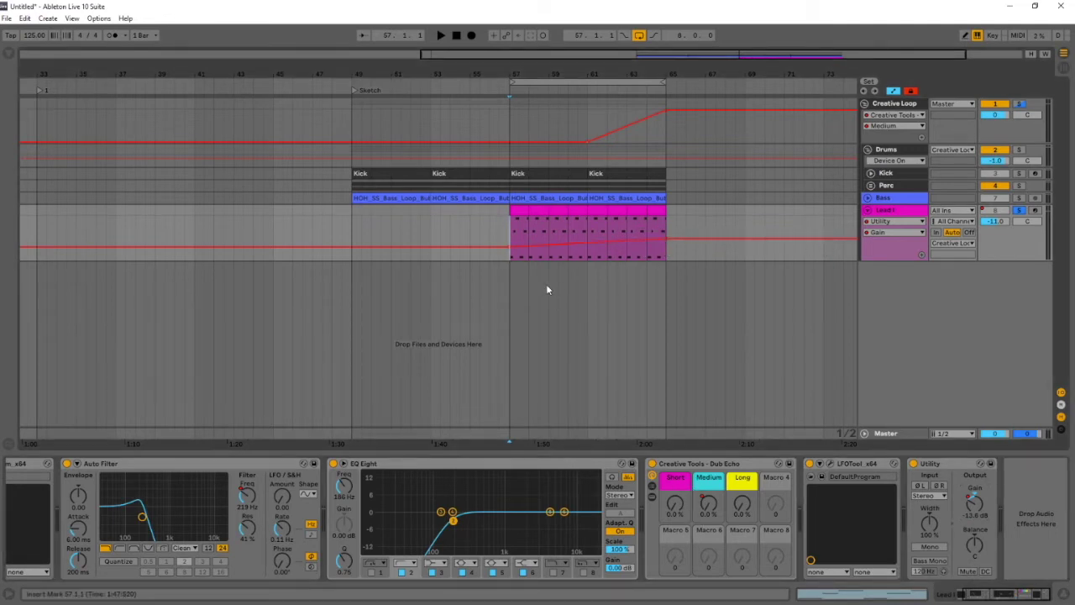
Audition the soloed Lead loop while bypassing the track's Auto Filter and Dub Echo rack.
{"action": "key", "text": "space"}
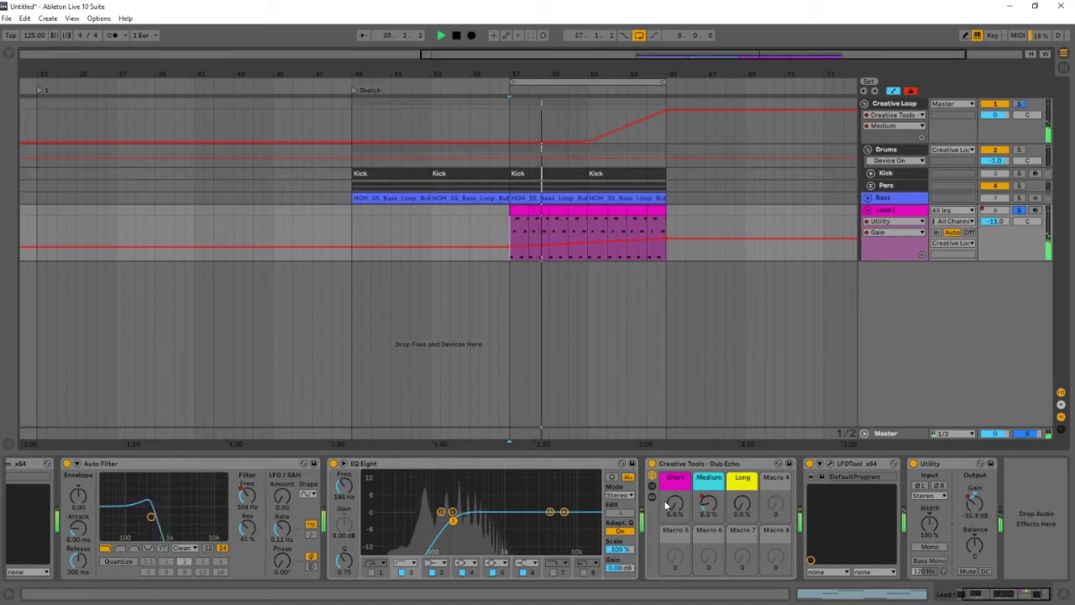
{"action": "key", "text": "space"}
{"action": "left_click", "coordinate": [67, 463]}
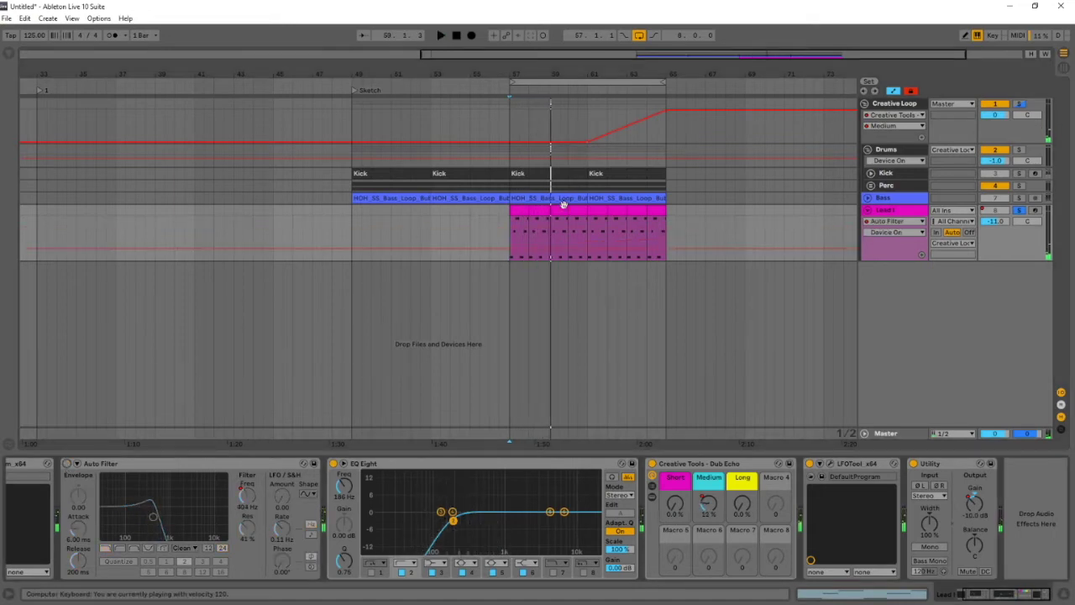
{"action": "key", "text": "space"}
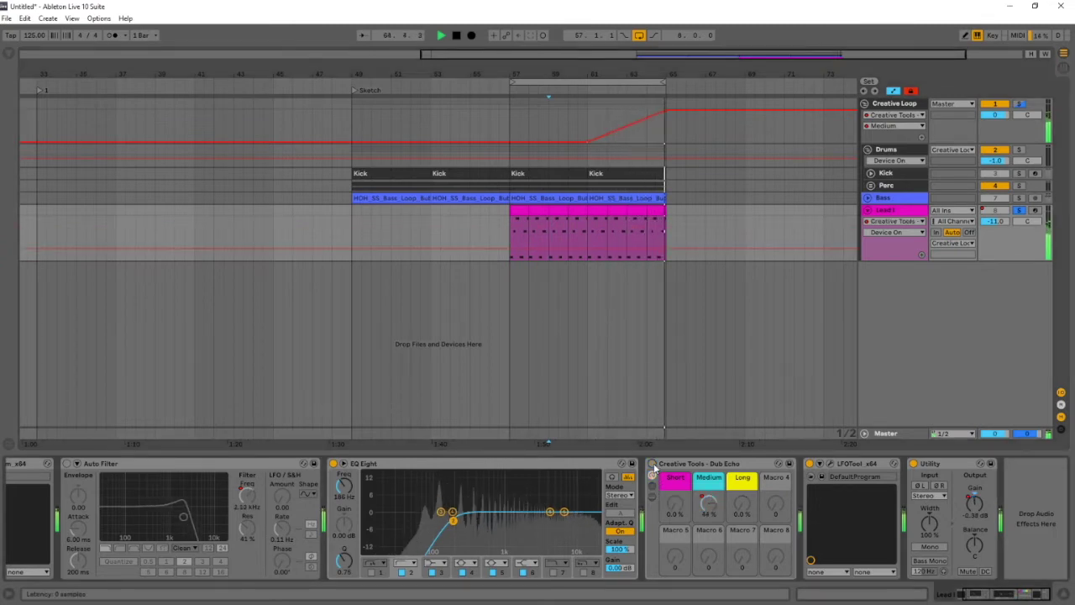
{"action": "key", "text": "space"}
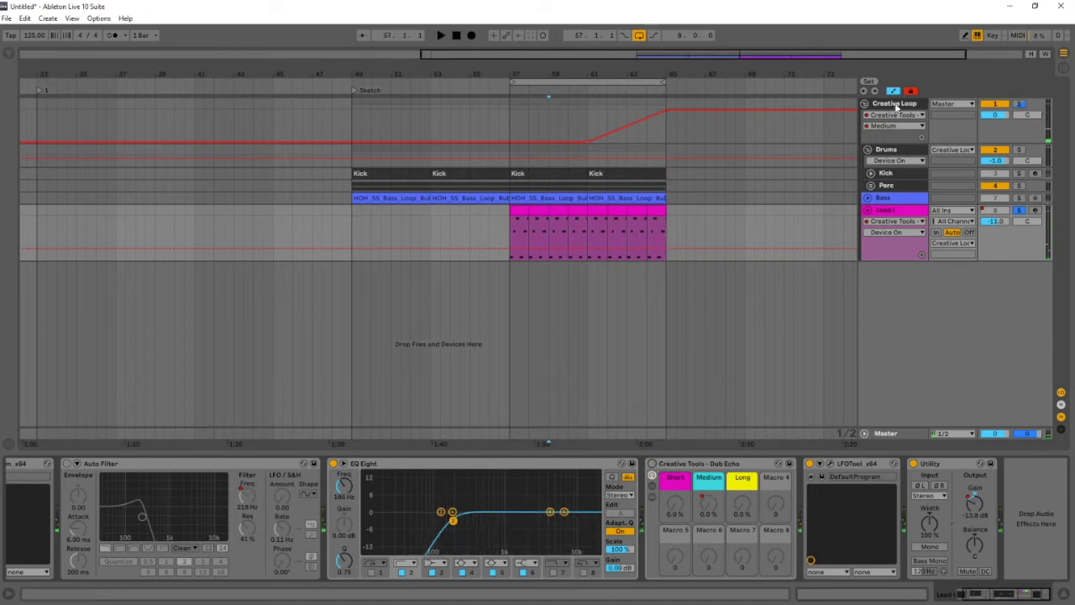
Turn off the Master Filter rack on the Creative Loop group and place the insert mark at bar 61.
{"action": "left_click", "coordinate": [897, 103]}
{"action": "left_click", "coordinate": [18, 464]}
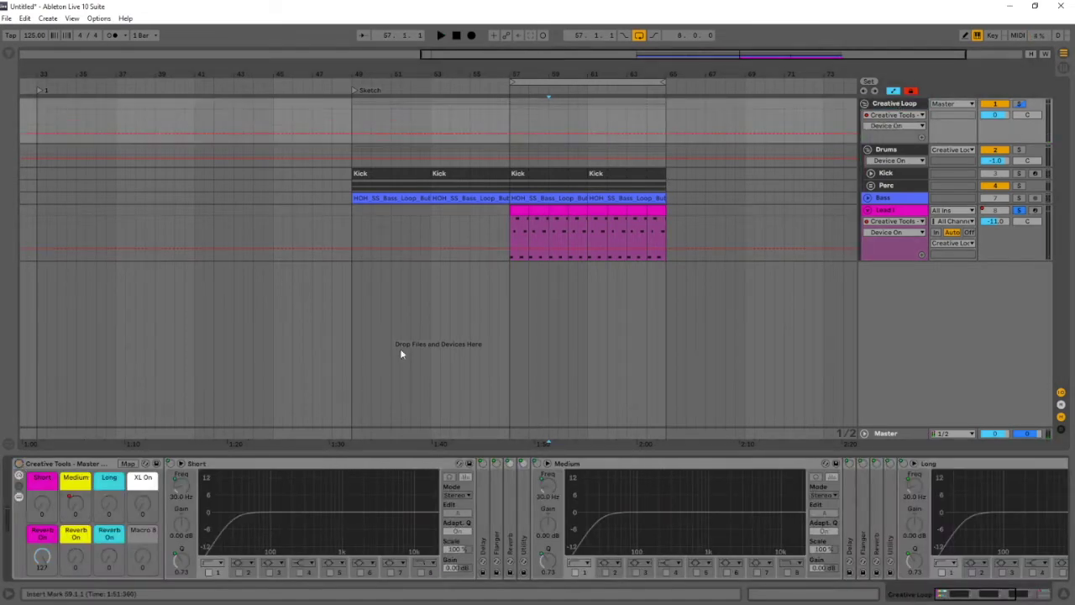
{"action": "left_click", "coordinate": [578, 225]}
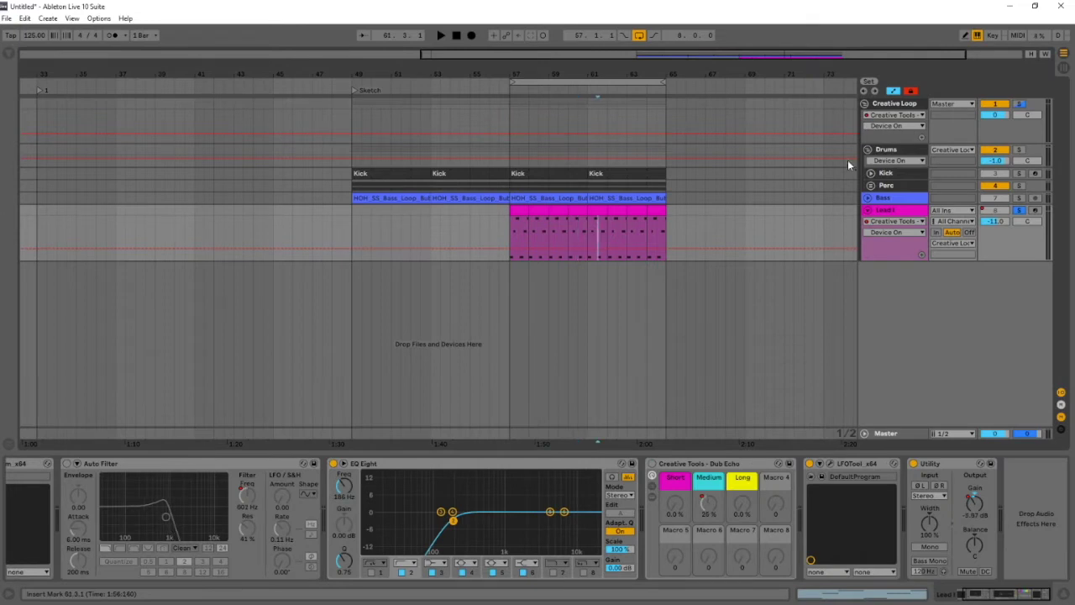
{"action": "left_click", "coordinate": [589, 223]}
{"action": "left_click", "coordinate": [925, 106]}
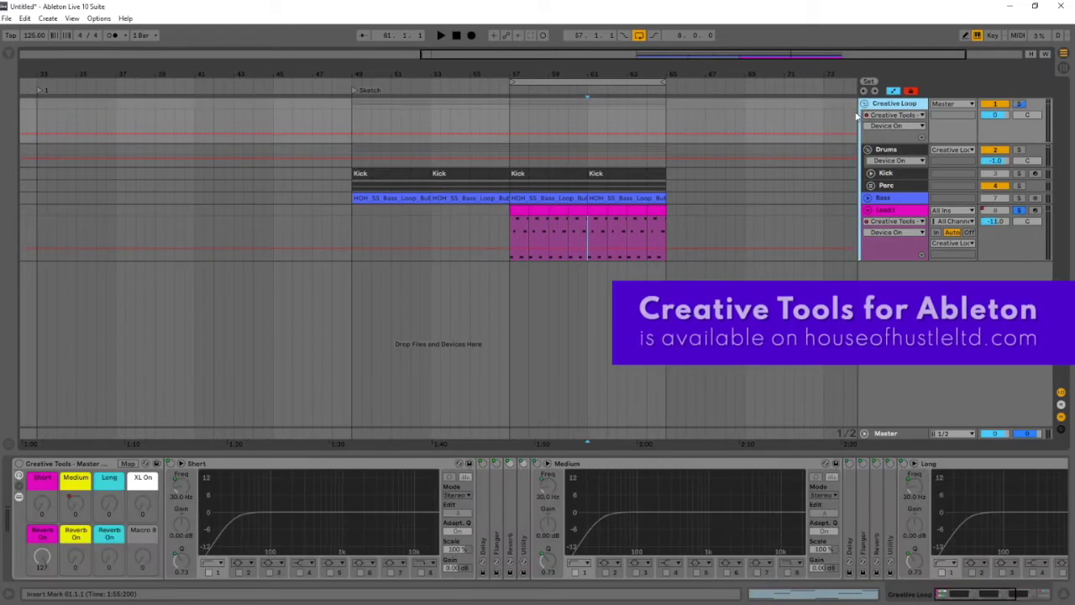
Audition the Lead track with the Dub Echo rack on, and reveal the rack's devices with the 1/8 delay expanded.
{"action": "left_click", "coordinate": [898, 214]}
{"action": "key", "text": "space"}
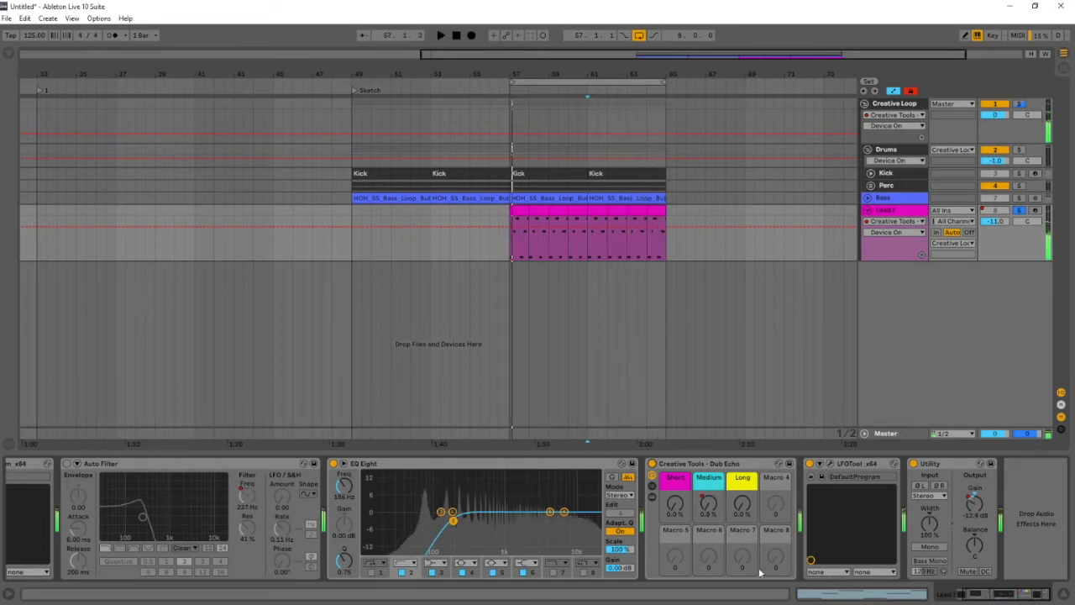
{"action": "left_click", "coordinate": [652, 496]}
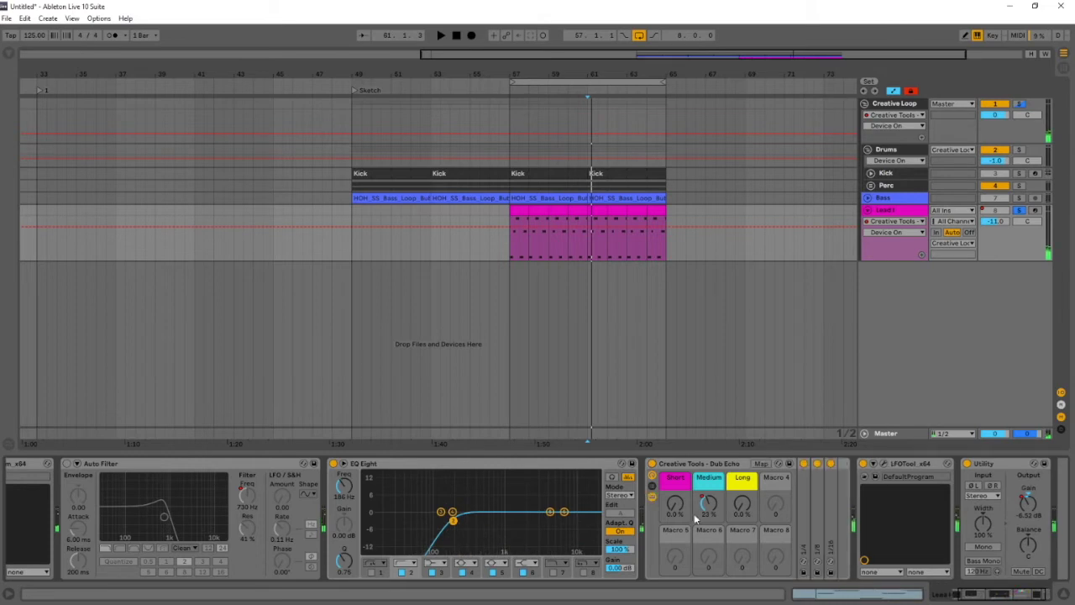
{"action": "left_click", "coordinate": [821, 523]}
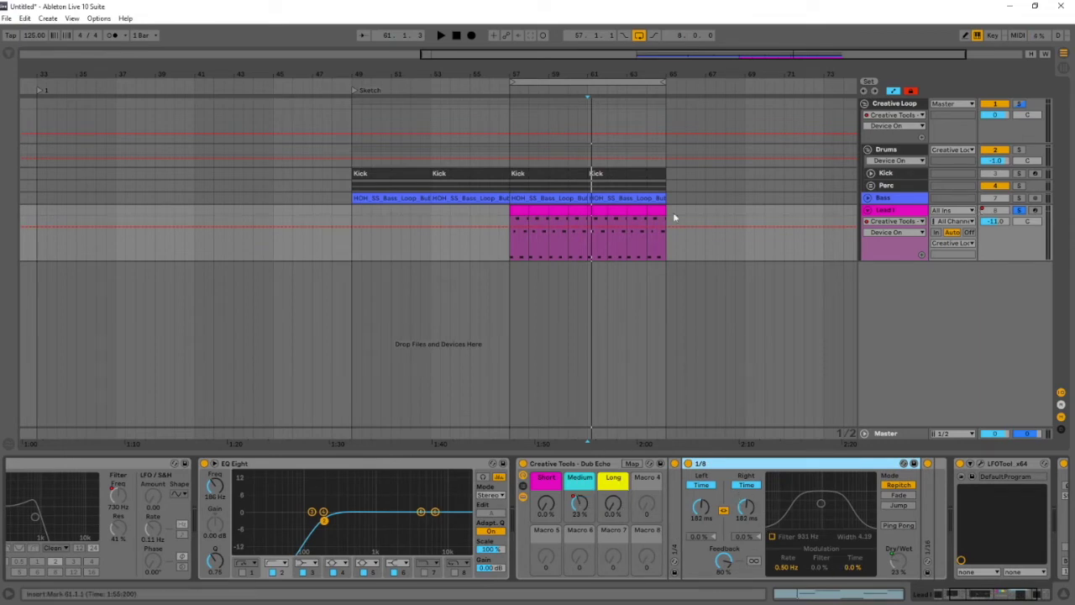
Play the loop from bar 57 and inspect the settings of the Dub Echo rack's 1/4 delay.
{"action": "left_click_drag", "start_coordinate": [573, 76], "coordinate": [571, 96]}
{"action": "left_click", "coordinate": [592, 81]}
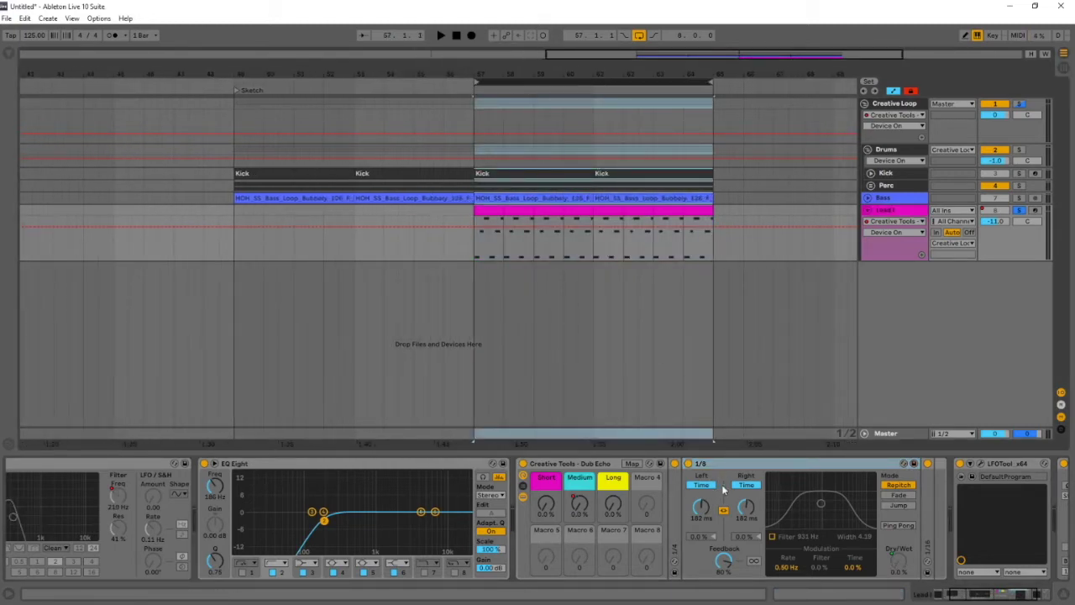
{"action": "key", "text": "space"}
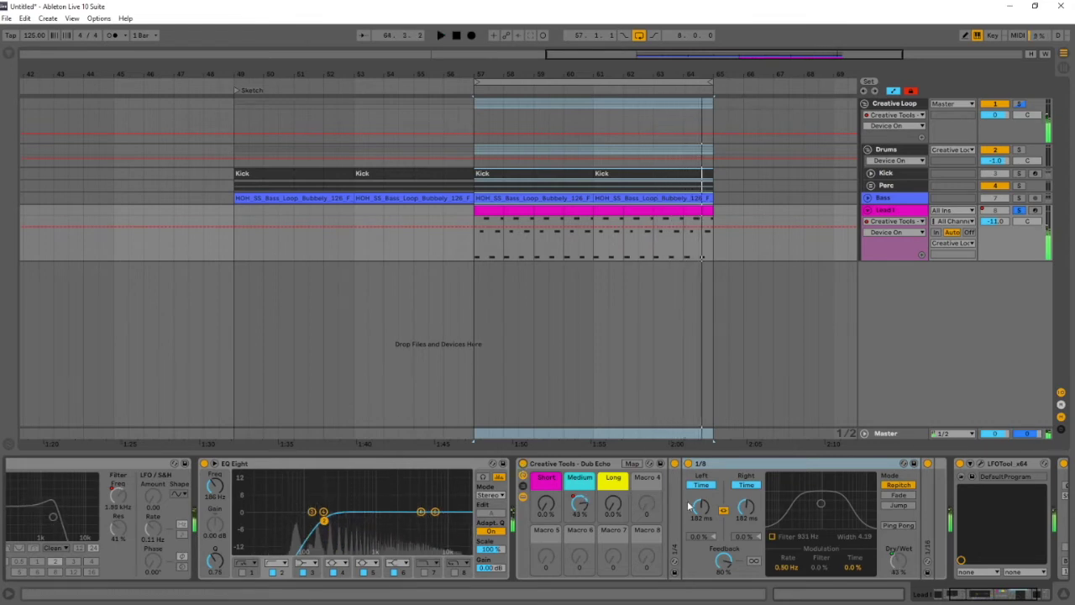
{"action": "double_click", "coordinate": [674, 506]}
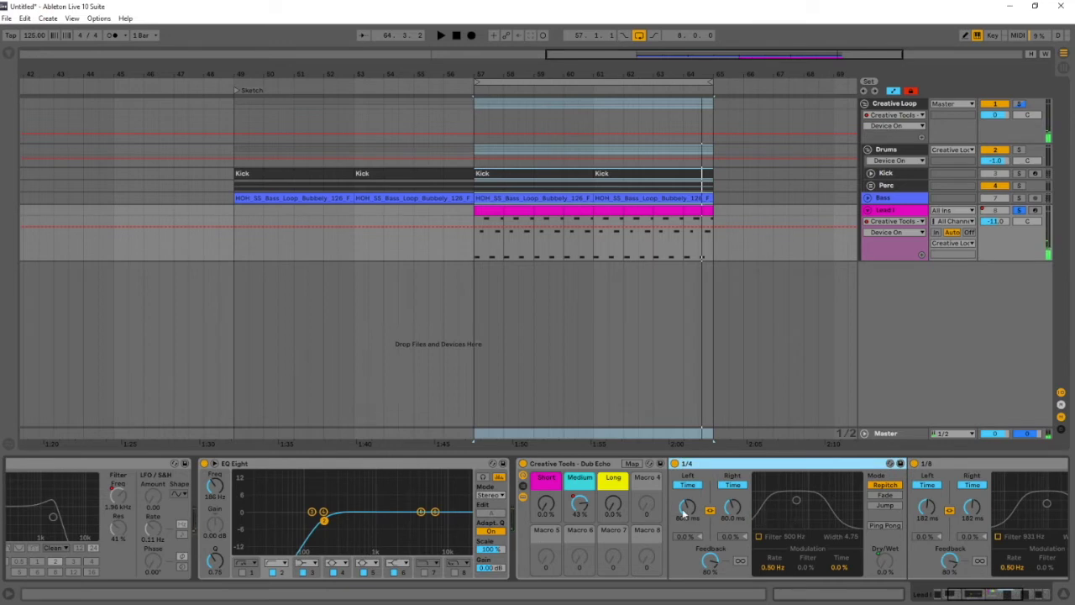
{"action": "double_click", "coordinate": [811, 464]}
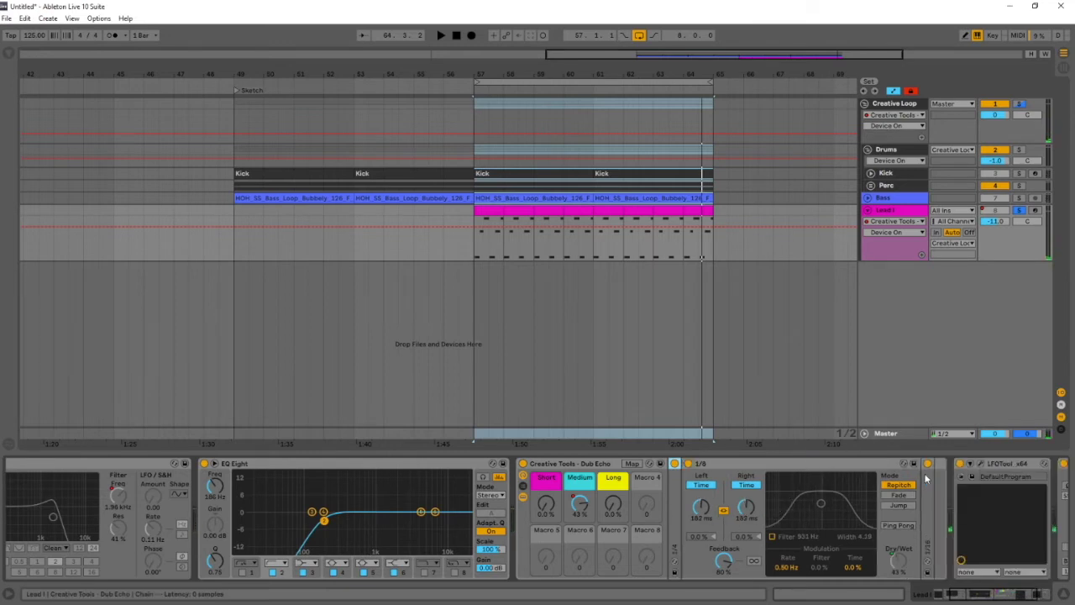
Automate the 1/8 delay's left time to rise from bar 61 to about 335 ms at bar 65.
{"action": "right_click", "coordinate": [745, 509]}
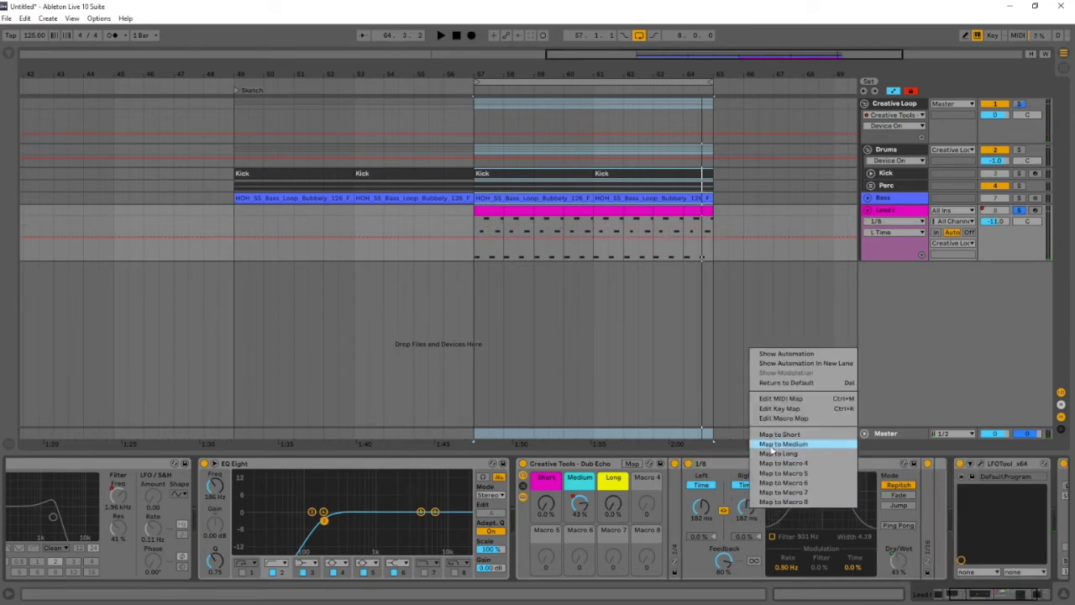
{"action": "left_click", "coordinate": [783, 354]}
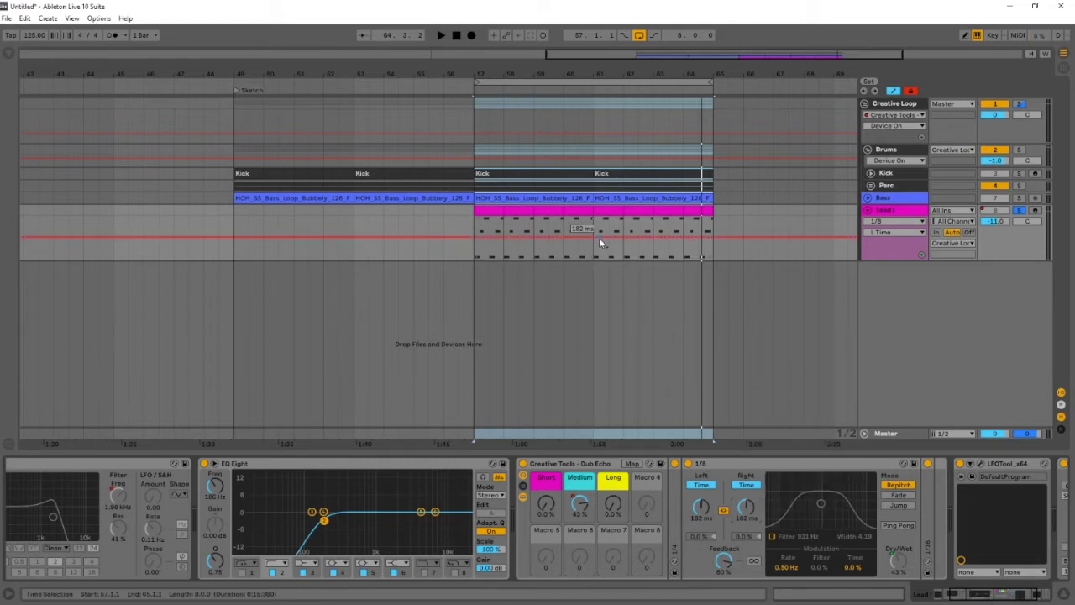
{"action": "key", "text": "Left"}
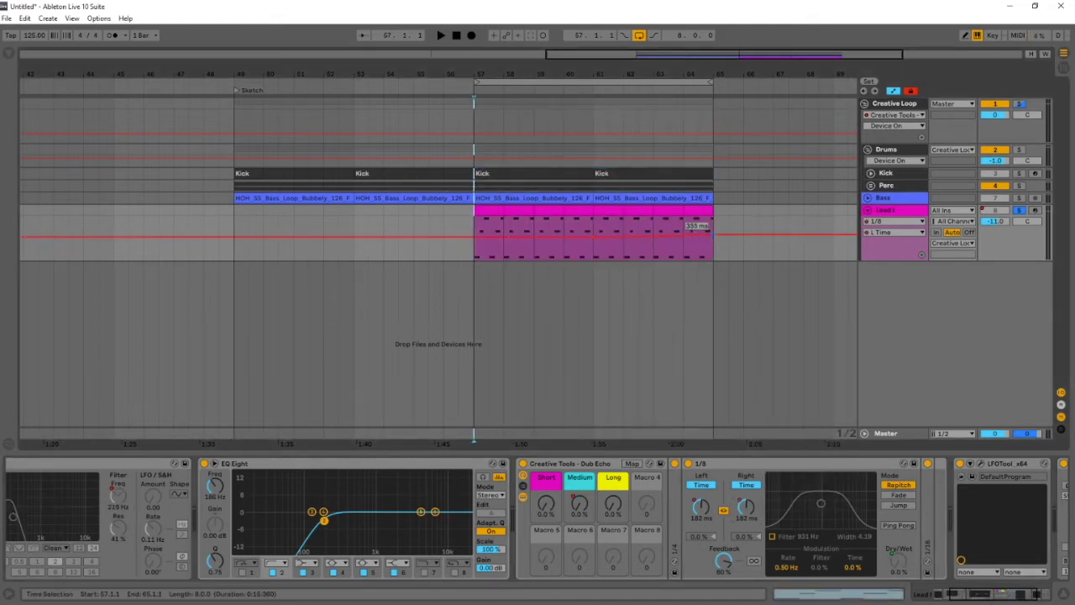
{"action": "left_click", "coordinate": [594, 222]}
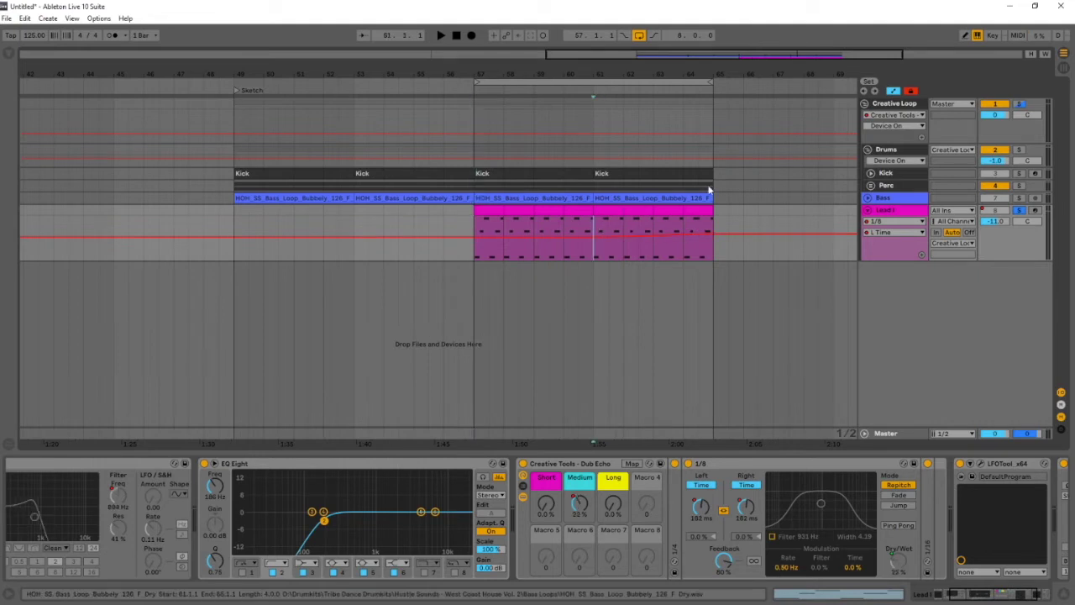
Add an EQ Eight at the end of the Kick track's device chain.
{"action": "left_click", "coordinate": [896, 174]}
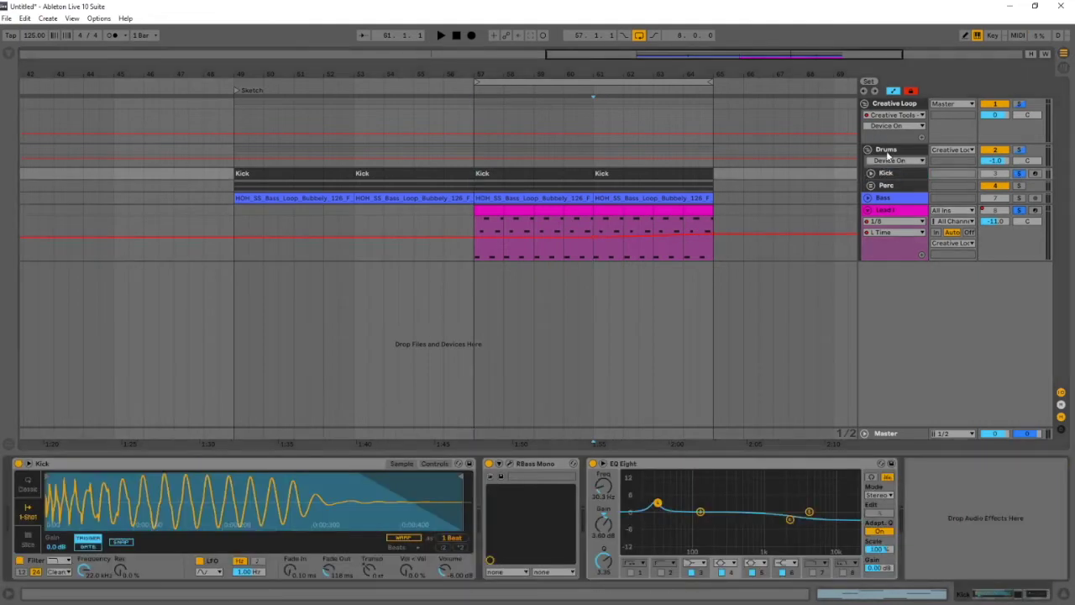
{"action": "left_click", "coordinate": [887, 150]}
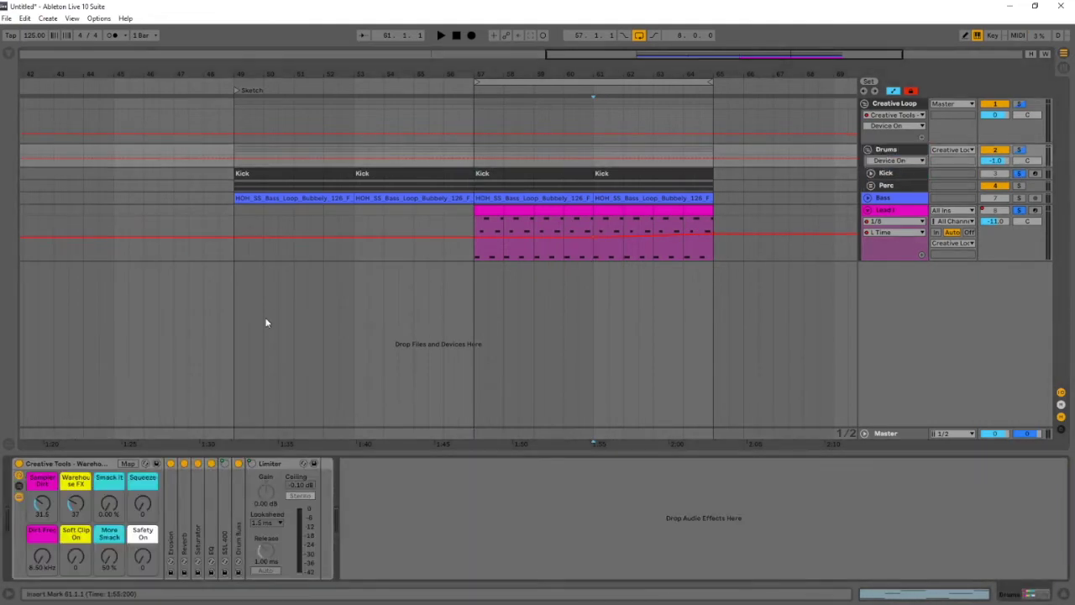
{"action": "left_click", "coordinate": [10, 55]}
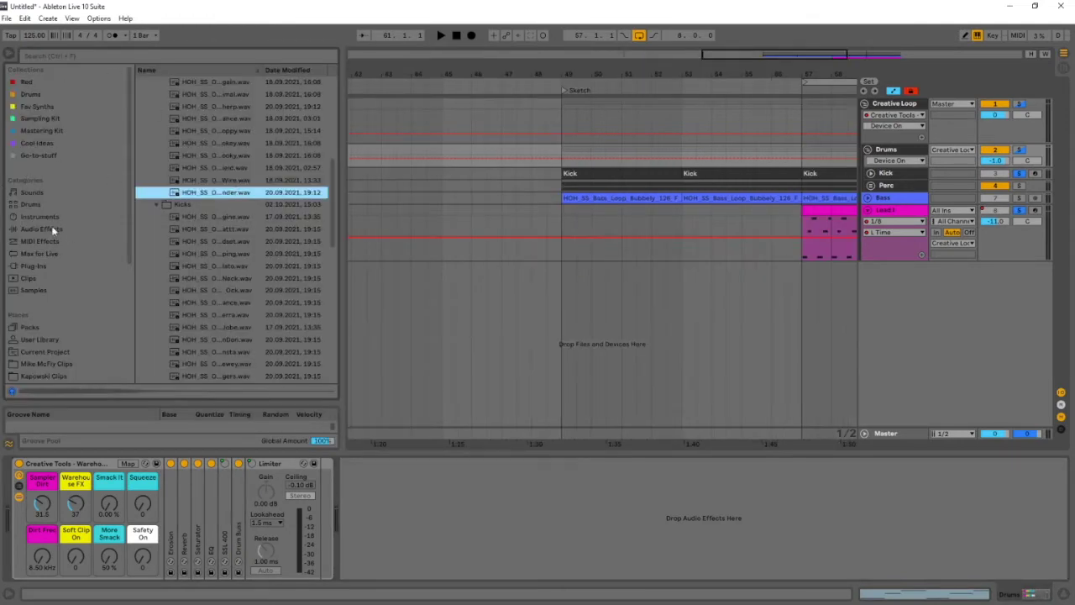
{"action": "left_click", "coordinate": [42, 229]}
{"action": "left_click", "coordinate": [188, 84]}
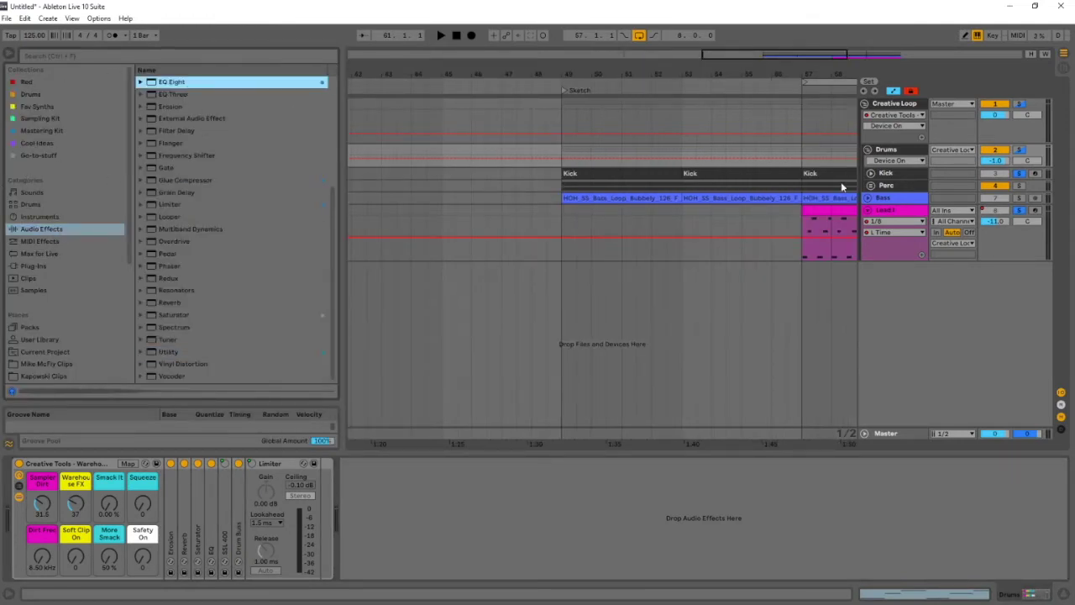
{"action": "left_click", "coordinate": [907, 178]}
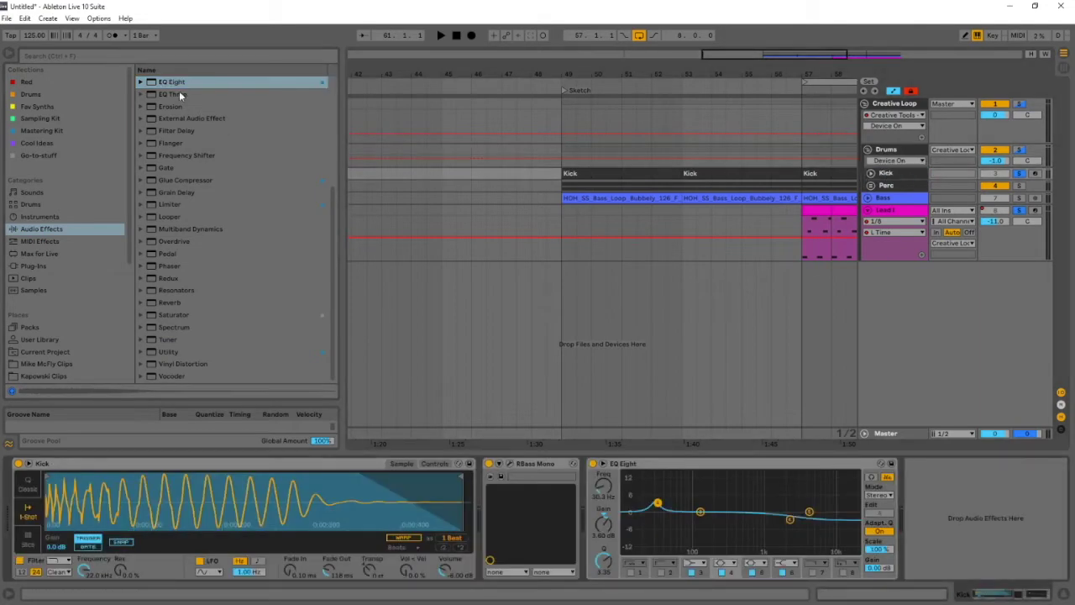
{"action": "left_click_drag", "start_coordinate": [184, 84], "coordinate": [868, 535]}
Set the Kick's new EQ Eight to a low cut at about 288 Hz and audition it.
{"action": "left_click", "coordinate": [794, 572]}
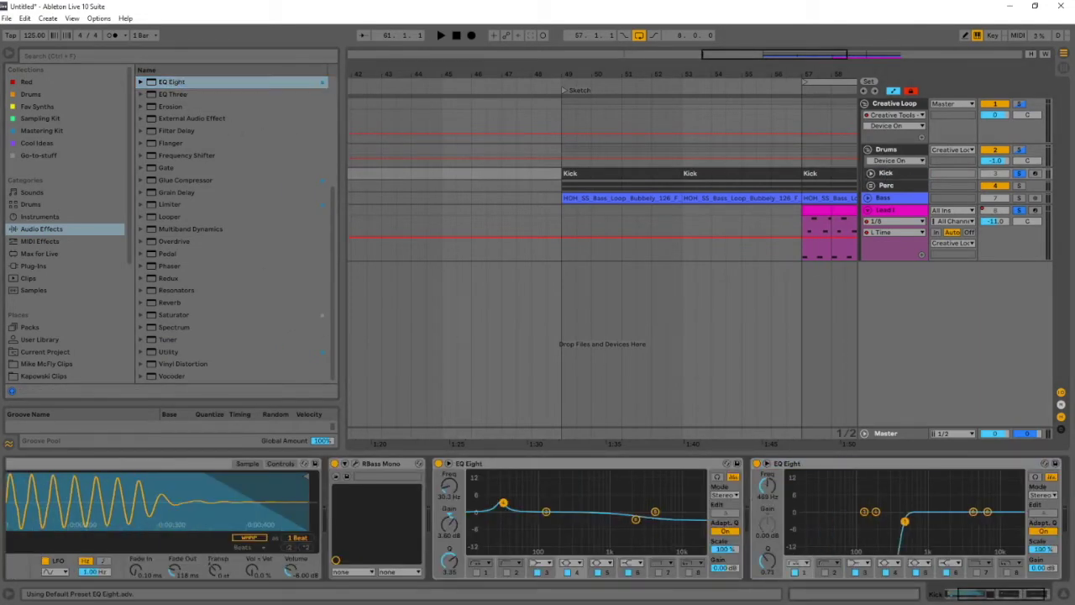
{"action": "left_click_drag", "start_coordinate": [766, 485], "coordinate": [762, 488]}
{"action": "key", "text": "space"}
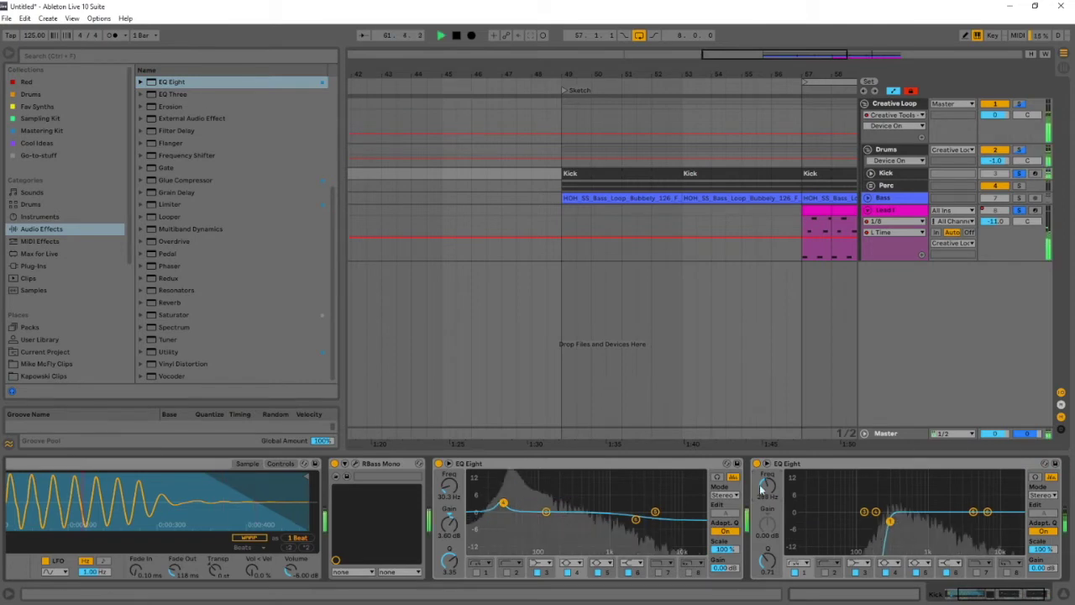
{"action": "key", "text": "space"}
{"action": "left_click", "coordinate": [8, 53]}
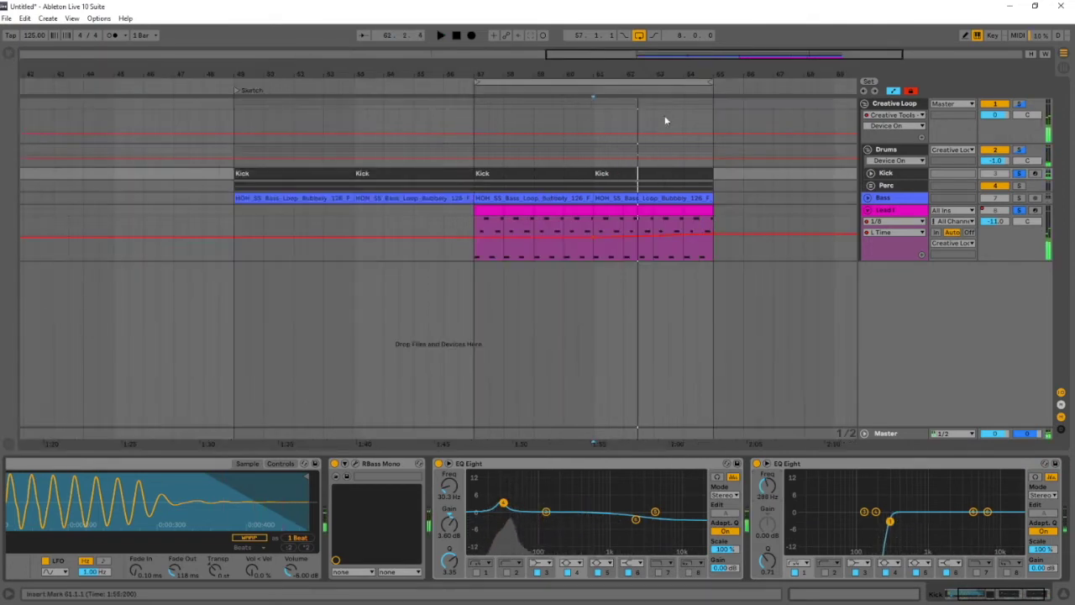
Duplicate the last Kick clip so a copy starts at bar 65.
{"action": "left_click", "coordinate": [891, 173]}
{"action": "scroll", "coordinate": [706, 216], "scroll_direction": "right", "scroll_amount": 1}
{"action": "left_click", "coordinate": [632, 210]}
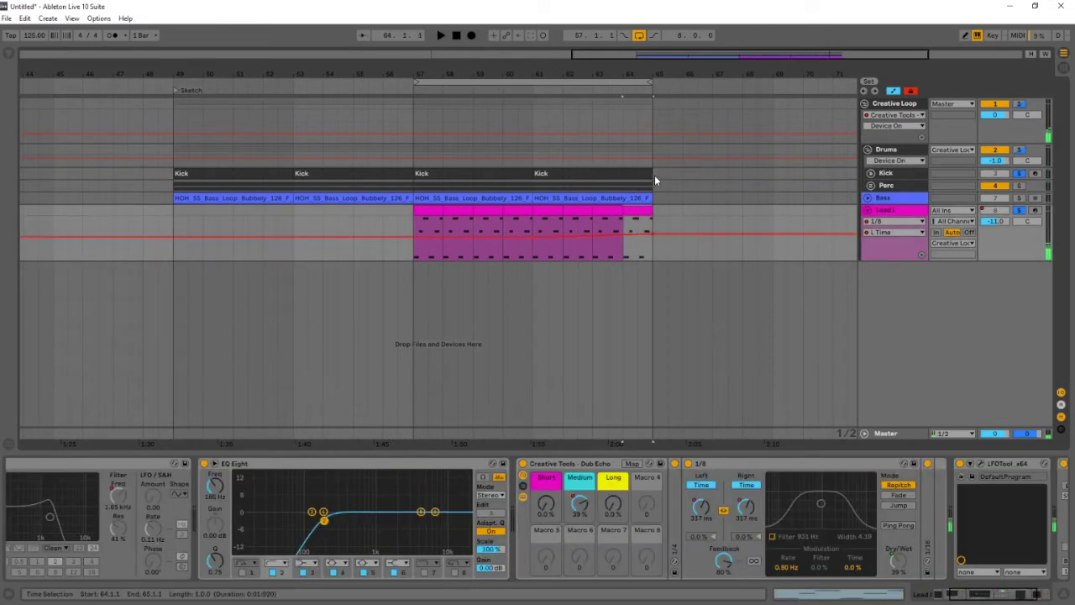
{"action": "left_click", "coordinate": [537, 173]}
{"action": "key", "text": "ctrl+d"}
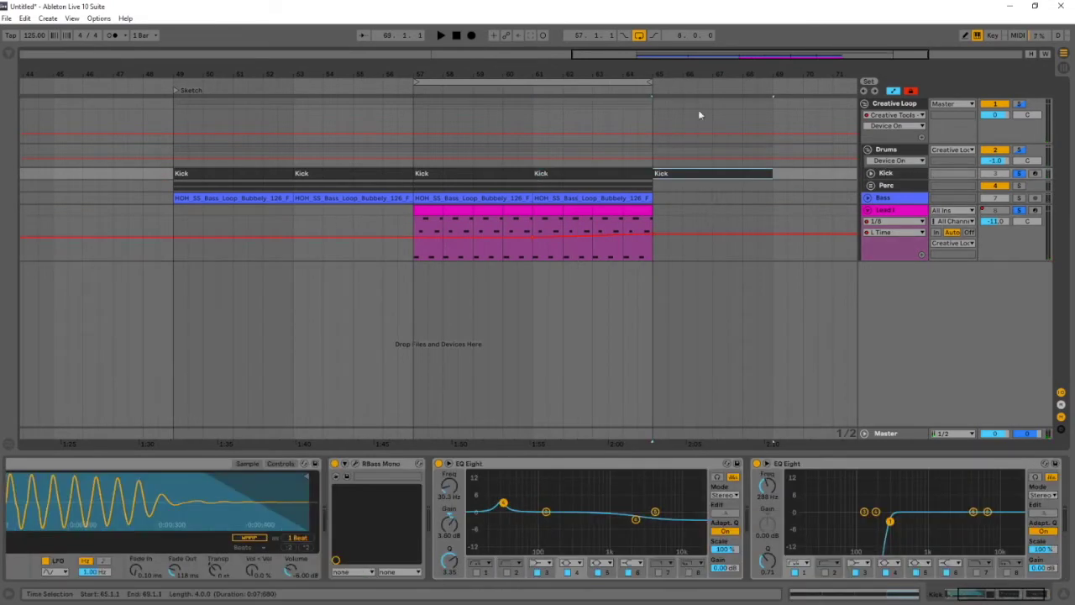
Extend the loop to 12 bars, ending at bar 69, and add a locator at bar 65.
{"action": "left_click_drag", "start_coordinate": [651, 82], "coordinate": [772, 83]}
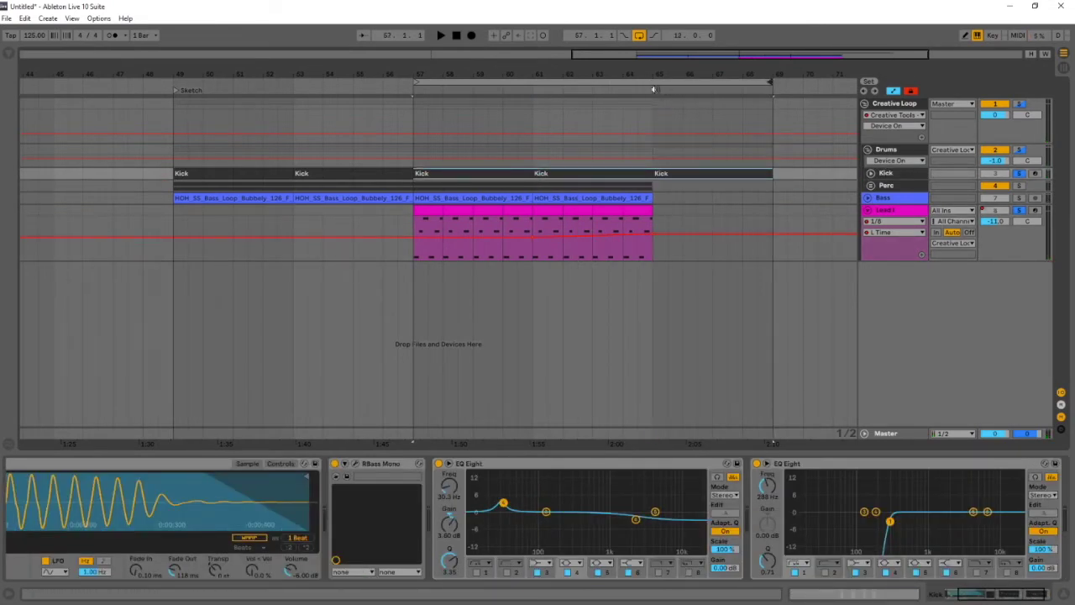
{"action": "right_click", "coordinate": [653, 89]}
{"action": "left_click", "coordinate": [682, 96]}
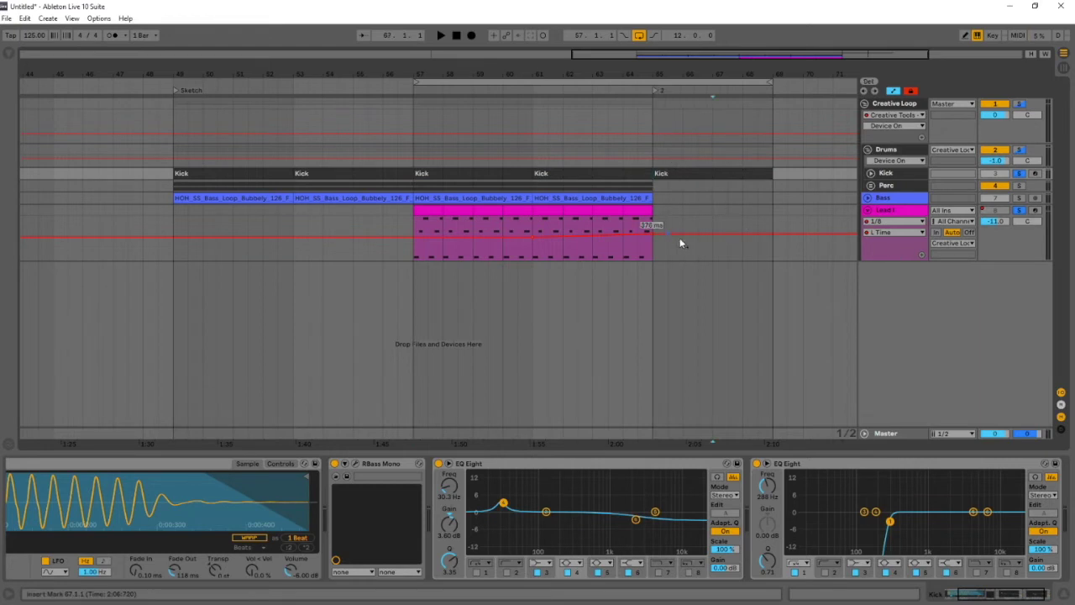
Enlarge the Lead track and reshape the 1/8 delay's left time automation to fall from bar 64 to about 111 ms at bar 65, auditioning from bar 61.
{"action": "left_click_drag", "start_coordinate": [900, 261], "coordinate": [878, 318]}
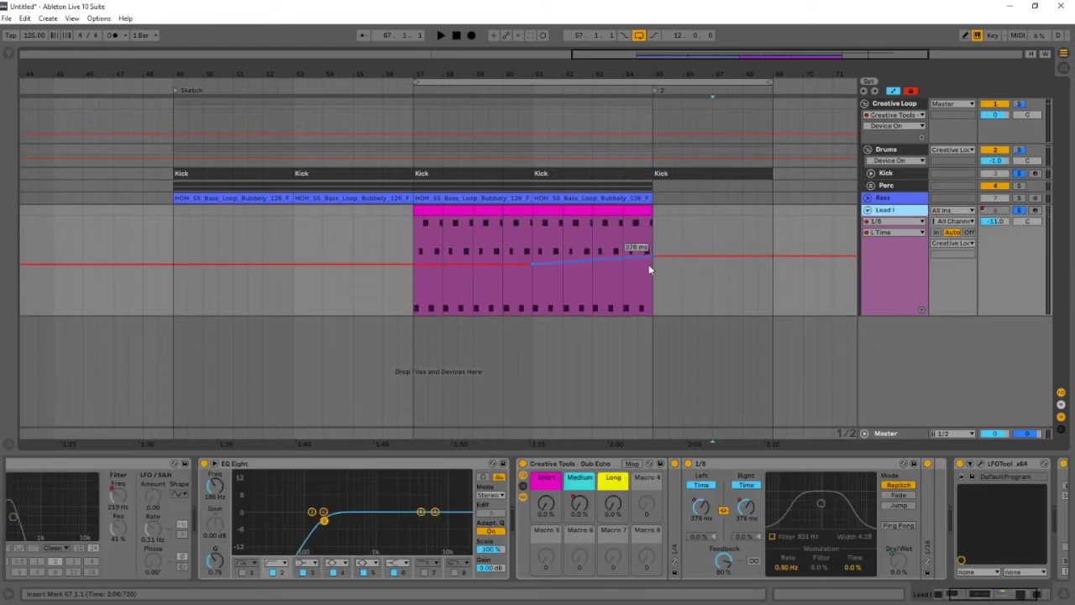
{"action": "left_click", "coordinate": [530, 238]}
{"action": "key", "text": "space"}
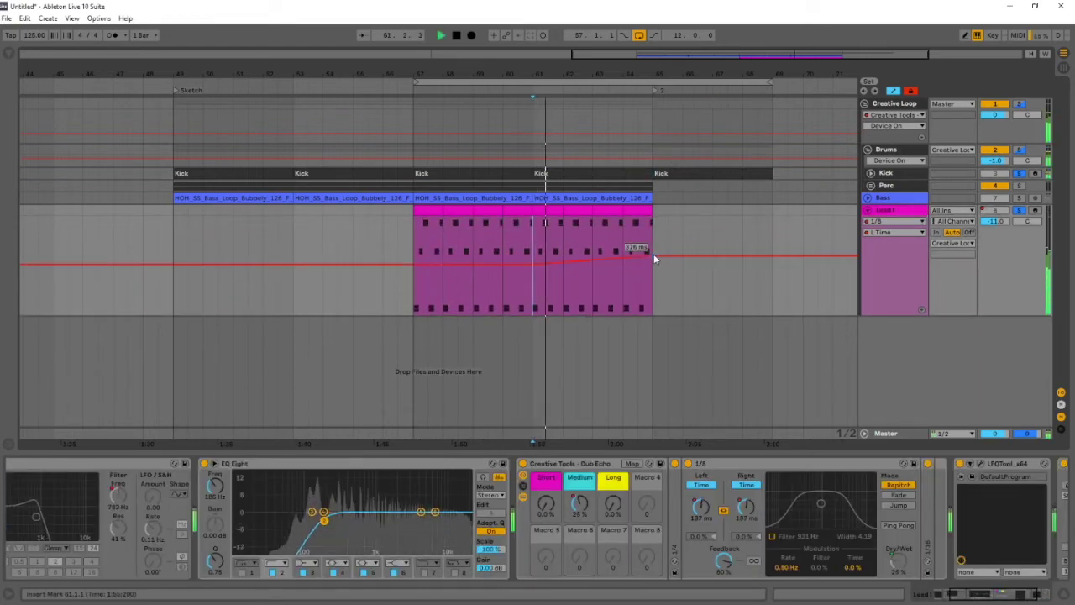
{"action": "left_click_drag", "start_coordinate": [654, 258], "coordinate": [654, 269]}
{"action": "left_click", "coordinate": [619, 257]}
{"action": "key", "text": "space"}
Show the Dub Echo rack's Medium macro automation on the Lead, and return to the 1/8 delay's left time automation.
{"action": "right_click", "coordinate": [588, 504]}
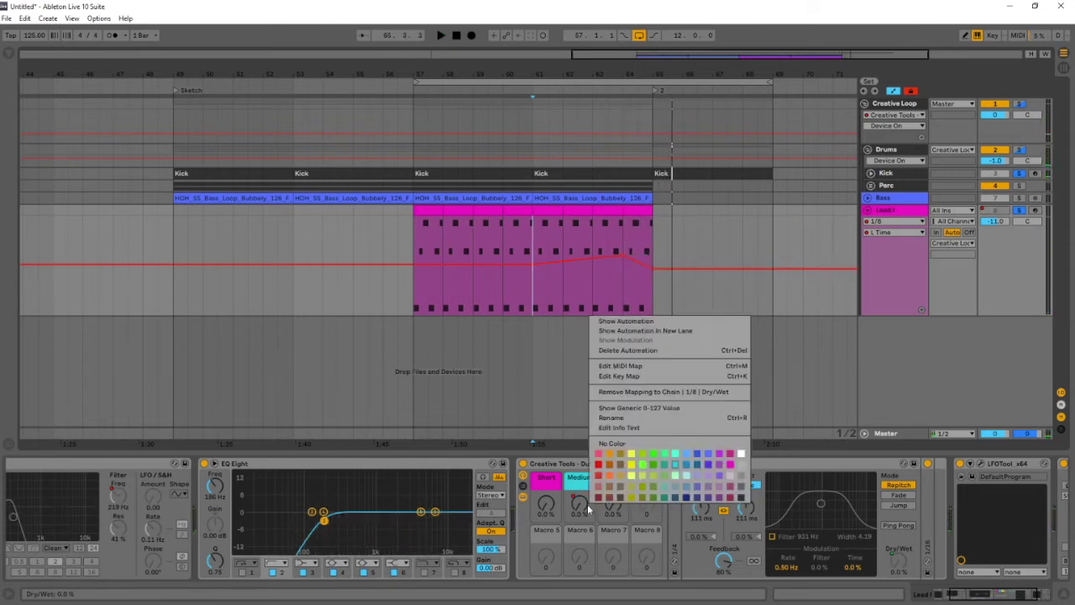
{"action": "left_click", "coordinate": [651, 322]}
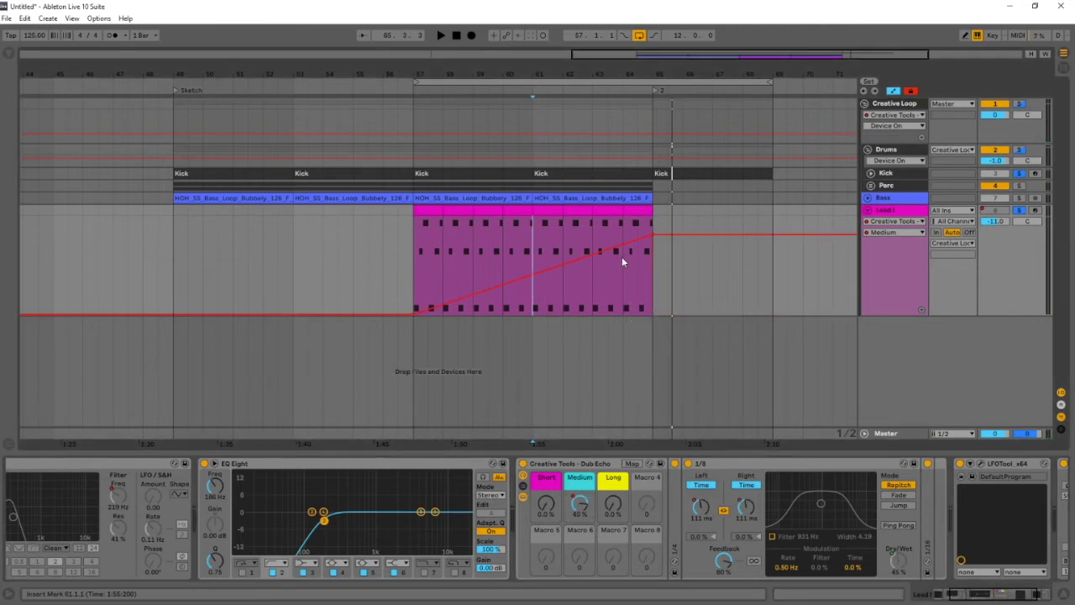
{"action": "left_click", "coordinate": [605, 236]}
{"action": "right_click", "coordinate": [704, 508]}
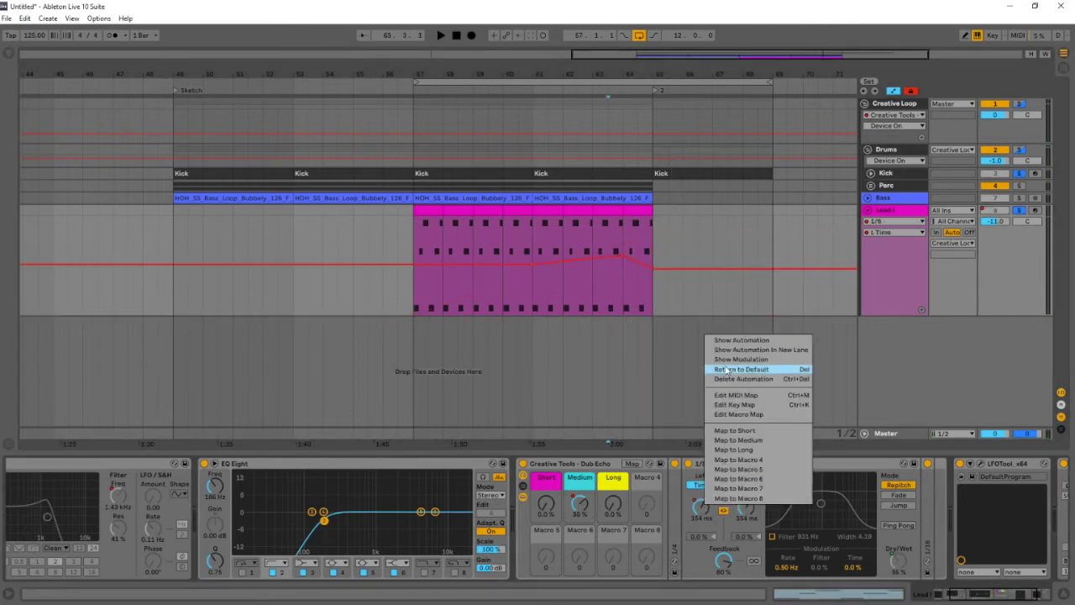
{"action": "left_click", "coordinate": [741, 343]}
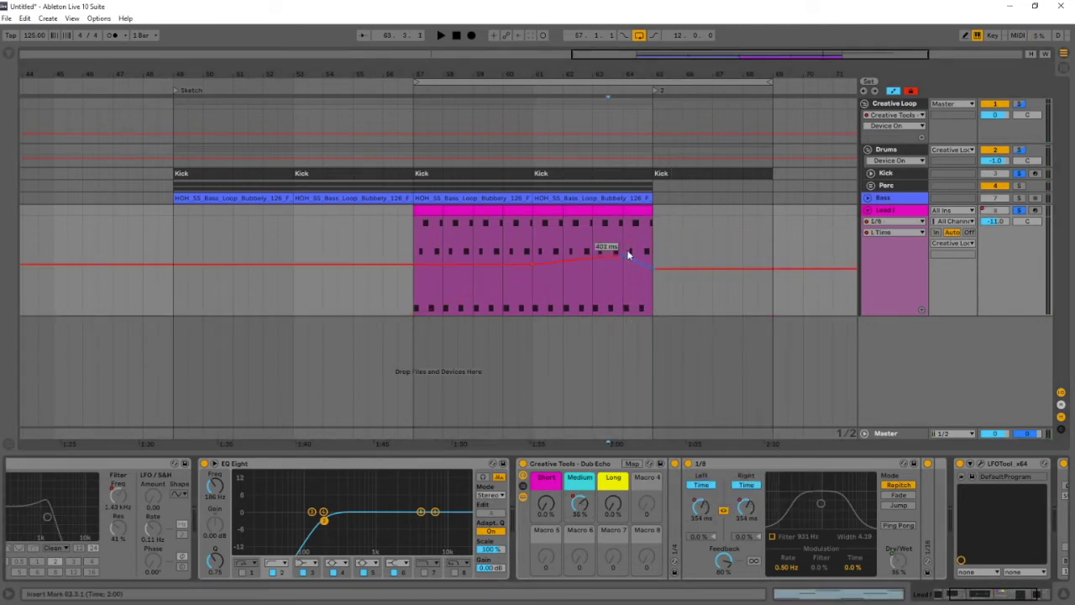
Move the left time automation's peak to bar 63, set its end at bar 65 to about 130 ms, and audition from bar 64.
{"action": "left_click_drag", "start_coordinate": [626, 251], "coordinate": [596, 252]}
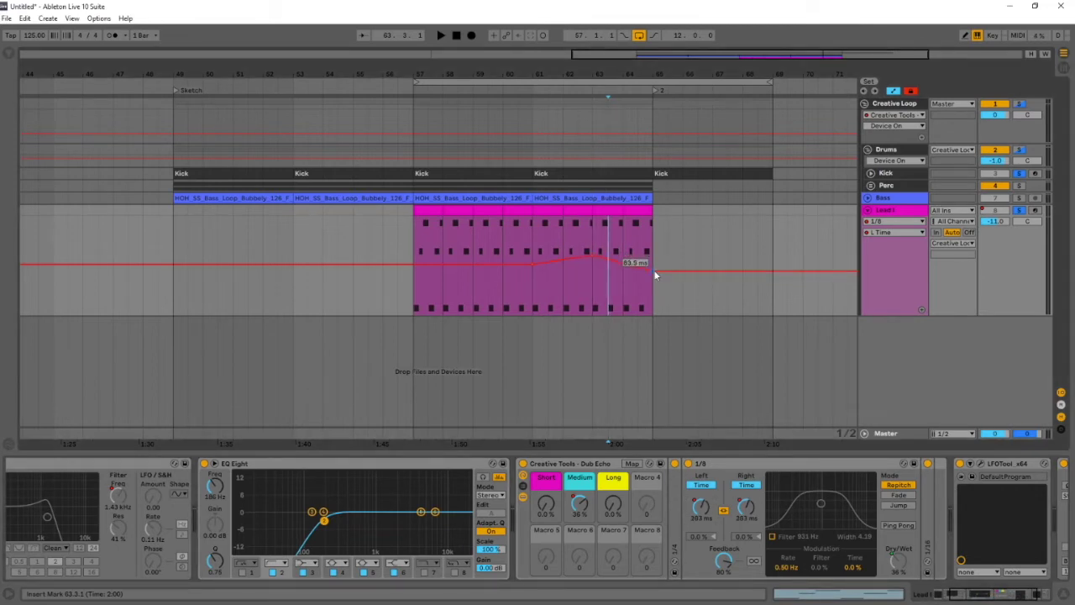
{"action": "left_click", "coordinate": [623, 251]}
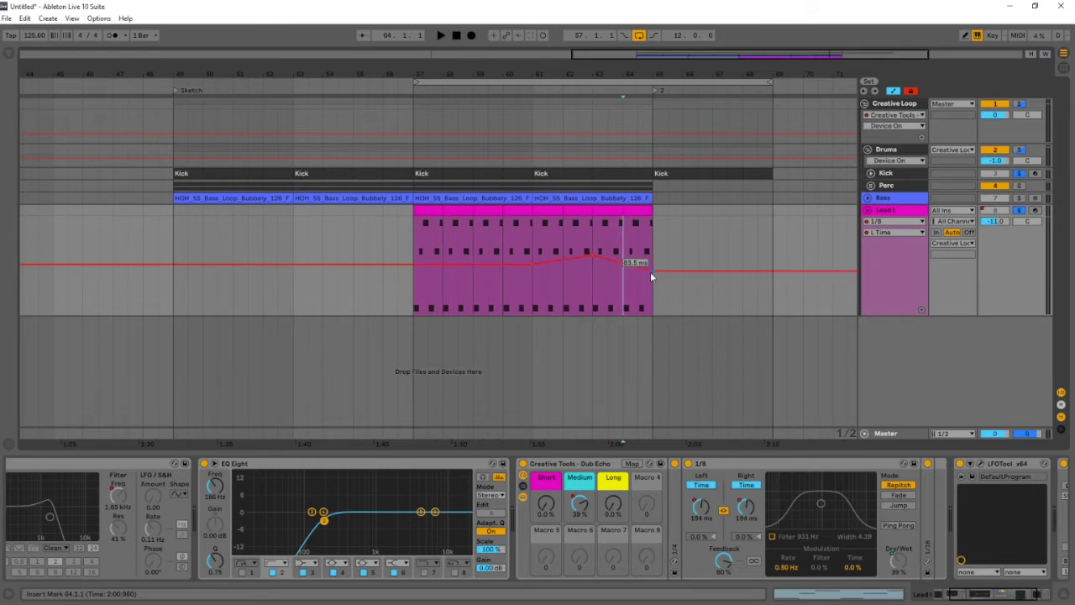
{"action": "key", "text": "space"}
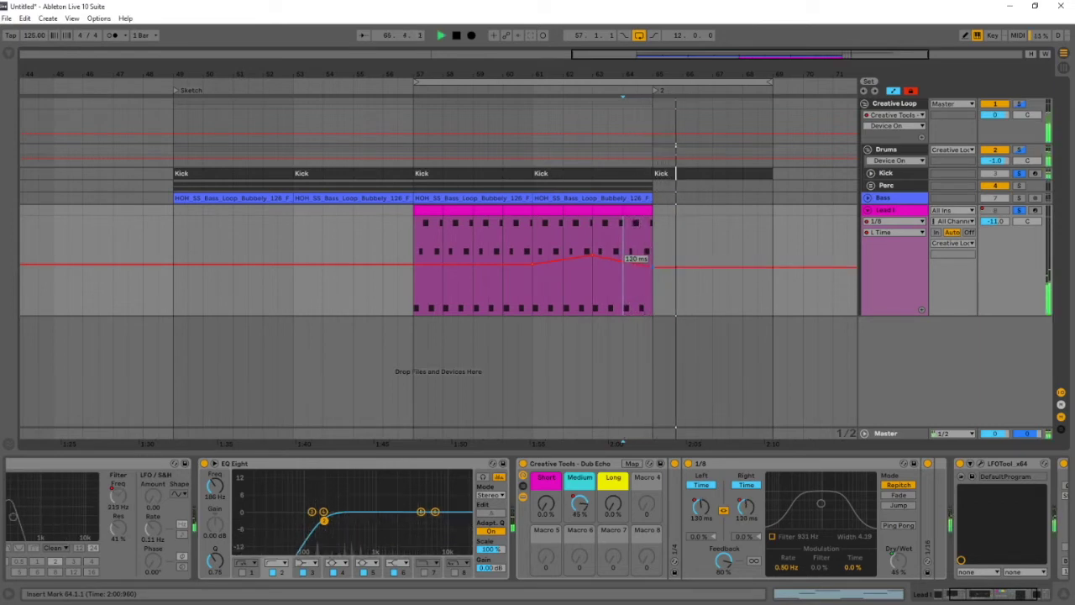
{"action": "key", "text": "space"}
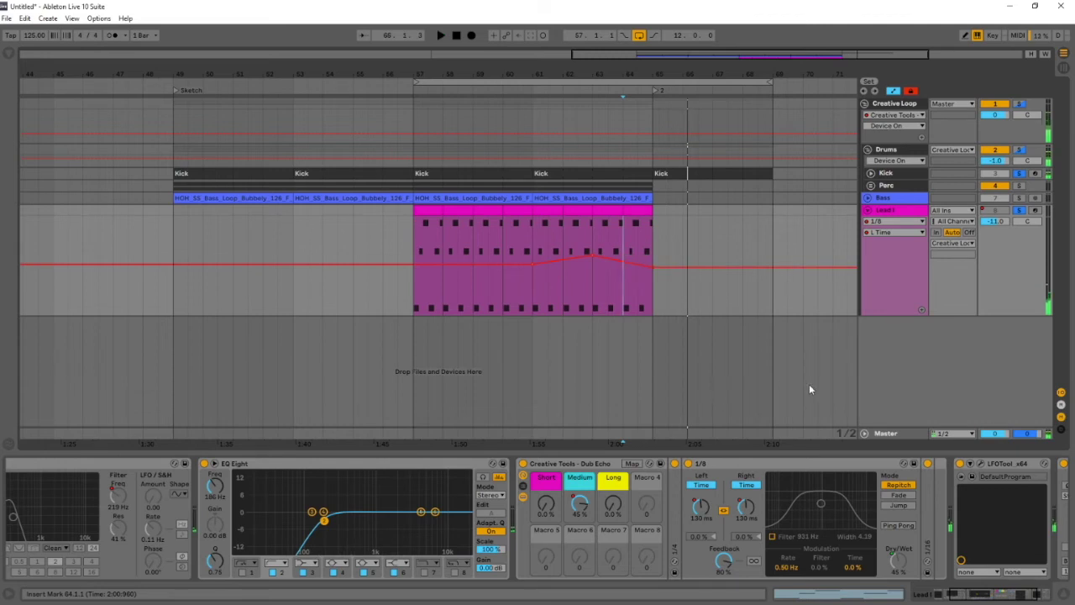
Add a Delay device to the Lead and place it directly after the Dub Echo rack.
{"action": "left_click", "coordinate": [10, 51]}
{"action": "left_click", "coordinate": [267, 204]}
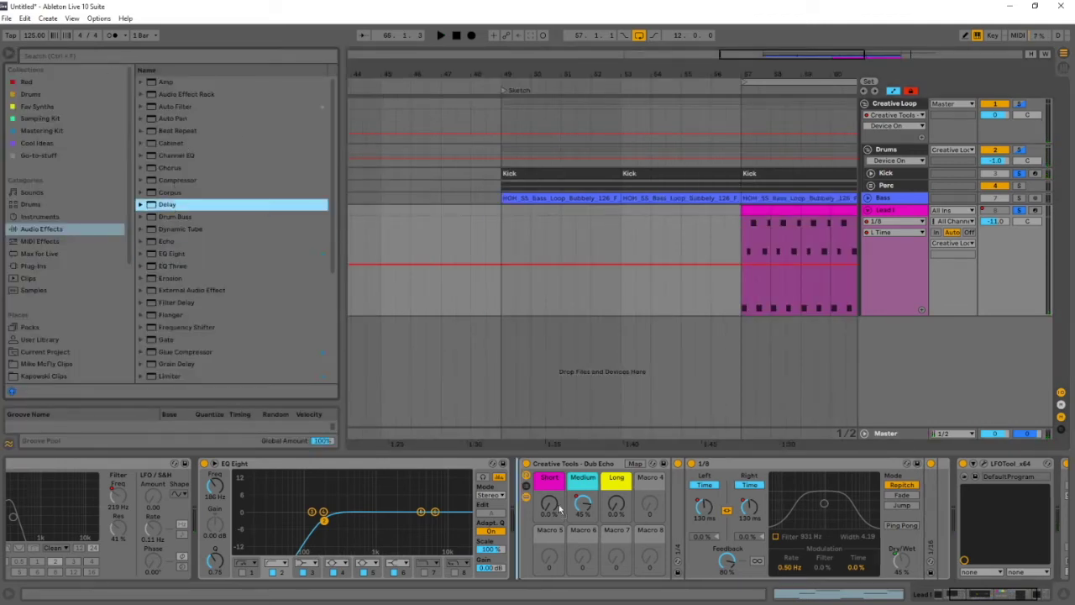
{"action": "double_click", "coordinate": [266, 204]}
{"action": "left_click", "coordinate": [13, 57]}
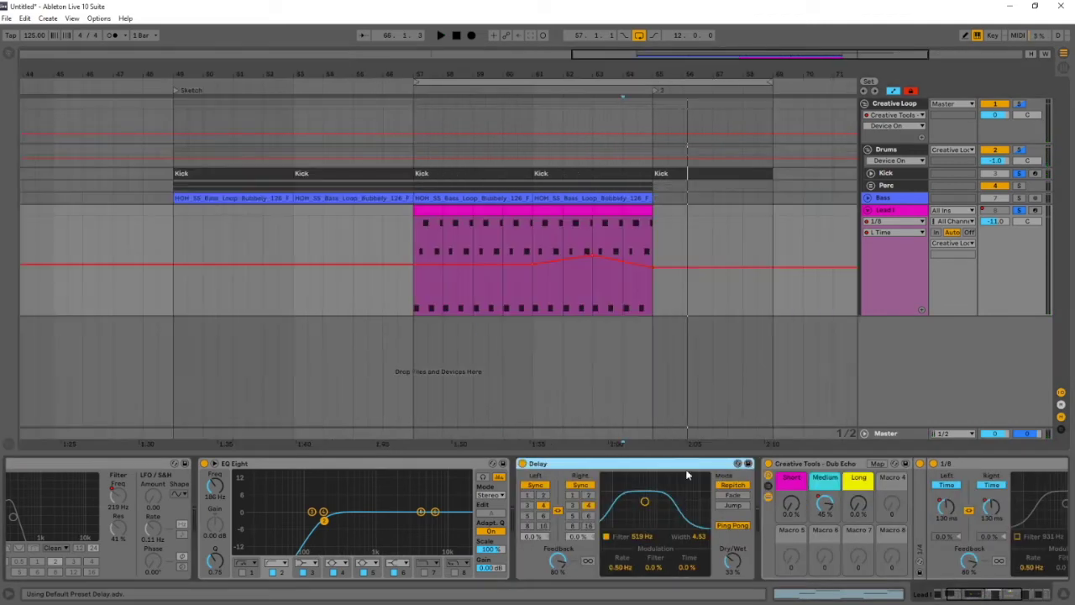
{"action": "scroll", "coordinate": [1059, 505], "scroll_direction": "down", "scroll_amount": 5}
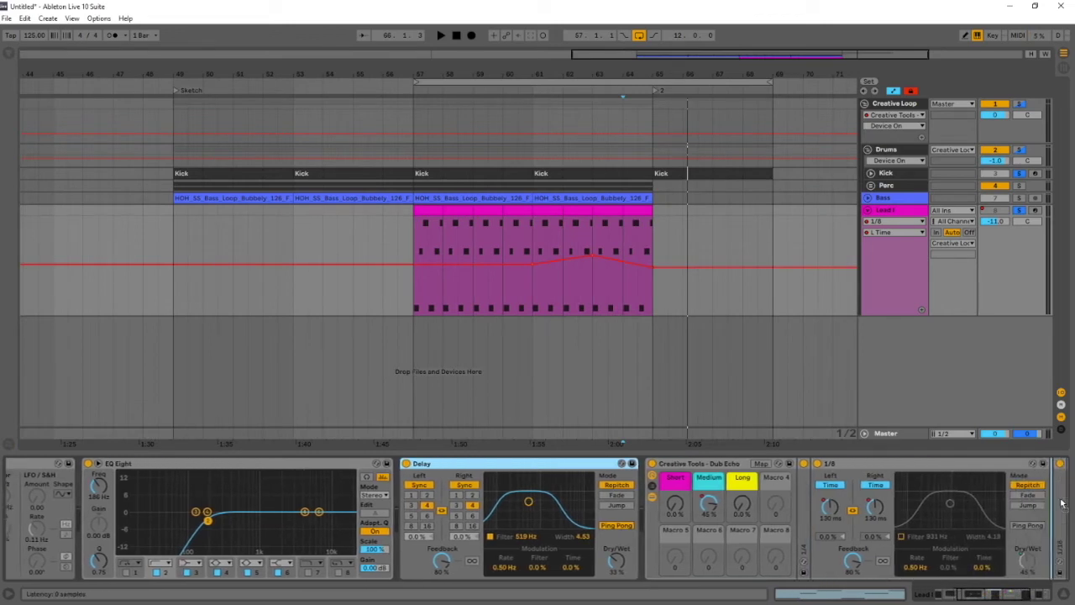
{"action": "left_click_drag", "start_coordinate": [1058, 504], "coordinate": [966, 510]}
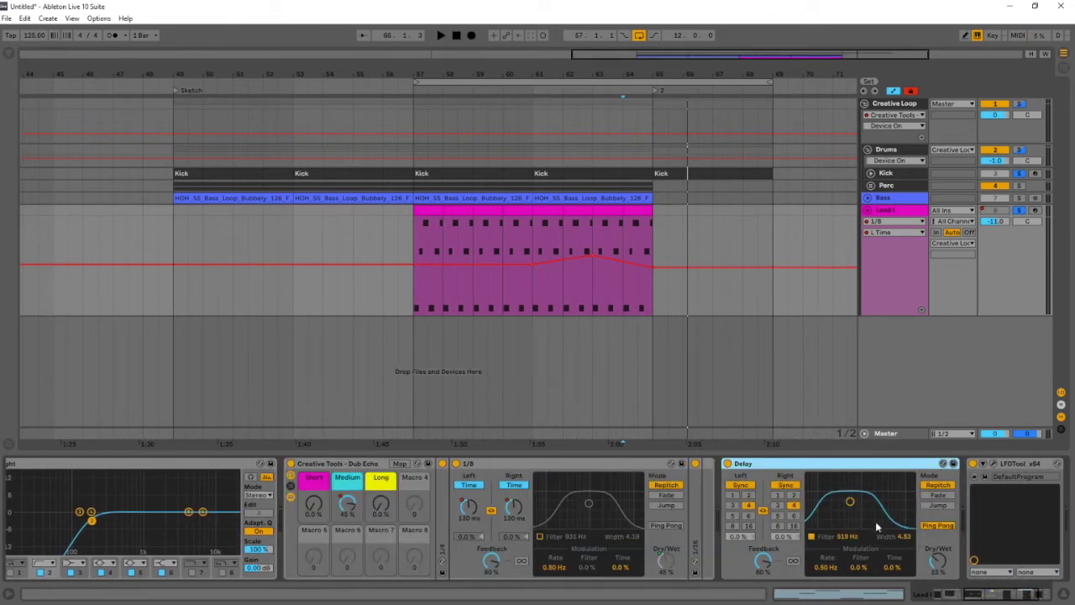
Turn the new Delay's dry/wet fully down and show its automation on the Lead track.
{"action": "left_click", "coordinate": [937, 561]}
{"action": "left_click_drag", "start_coordinate": [937, 561], "coordinate": [937, 588]}
{"action": "right_click", "coordinate": [944, 561]}
{"action": "left_click", "coordinate": [968, 501]}
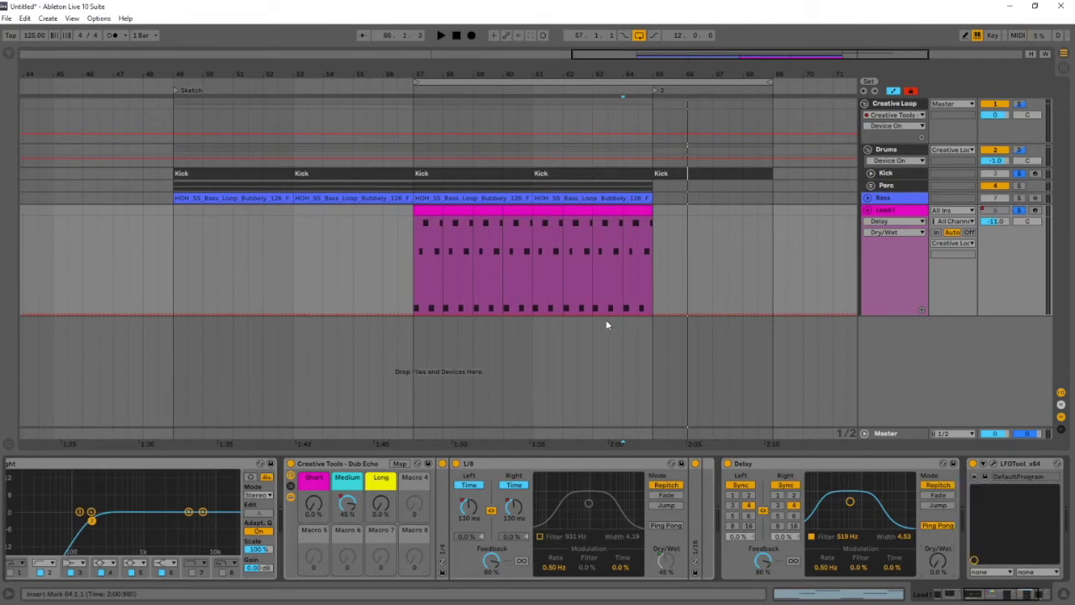
Automate the Delay's dry/wet to rise from bar 63 to about 44% at bar 65, and audition the transition.
{"action": "left_click_drag", "start_coordinate": [651, 315], "coordinate": [652, 269]}
{"action": "left_click", "coordinate": [612, 262]}
{"action": "key", "text": "space"}
{"action": "key", "text": "Caps_Lock"}
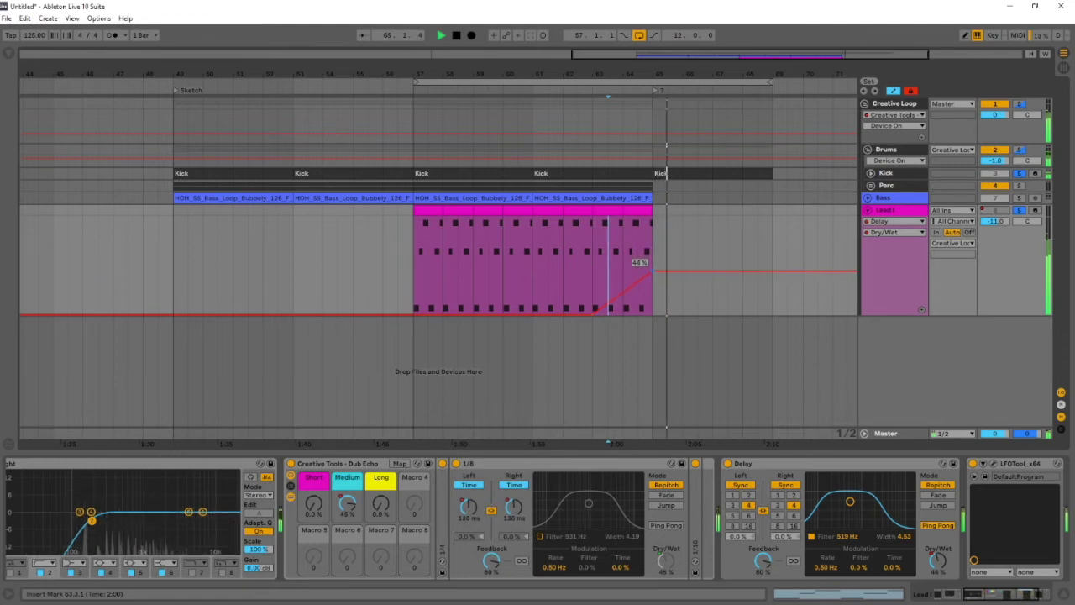
Extend the loop to 16 bars, ending at bar 73, and select bars 65 to 73 on the Lead track.
{"action": "left_click_drag", "start_coordinate": [838, 70], "coordinate": [682, 73]}
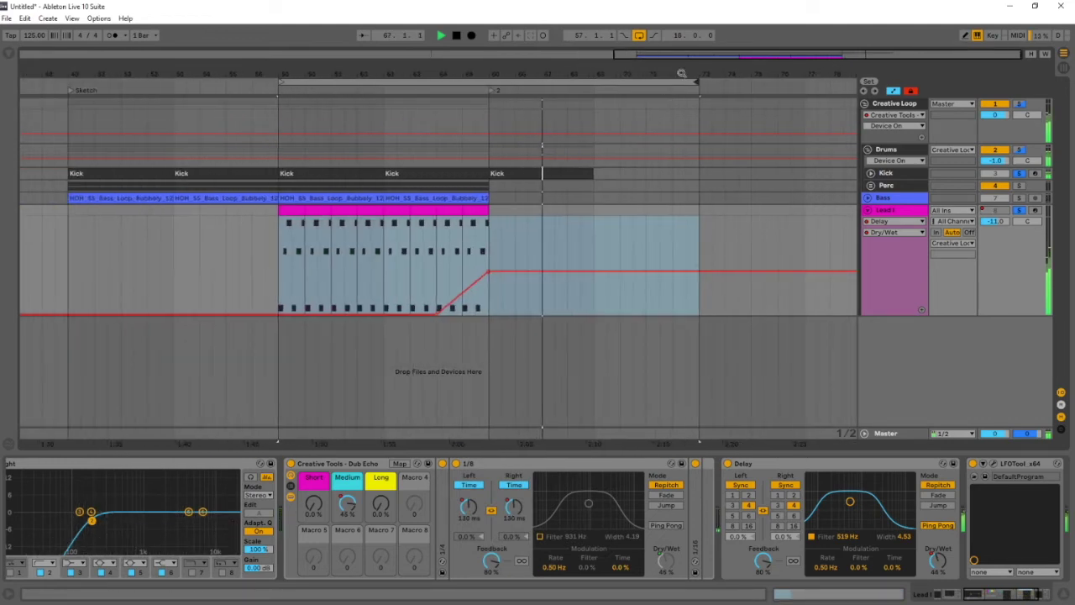
{"action": "left_click", "coordinate": [491, 236]}
{"action": "left_click_drag", "start_coordinate": [492, 245], "coordinate": [697, 211]}
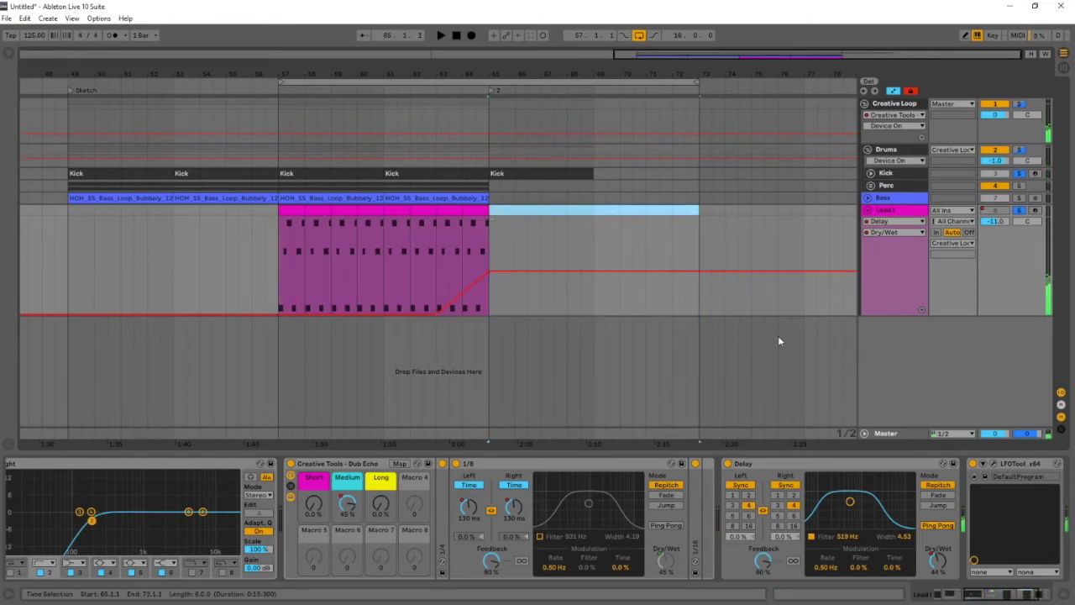
Delete the Delay device placed after the Dub Echo rack on the Lead.
{"action": "left_click", "coordinate": [769, 463]}
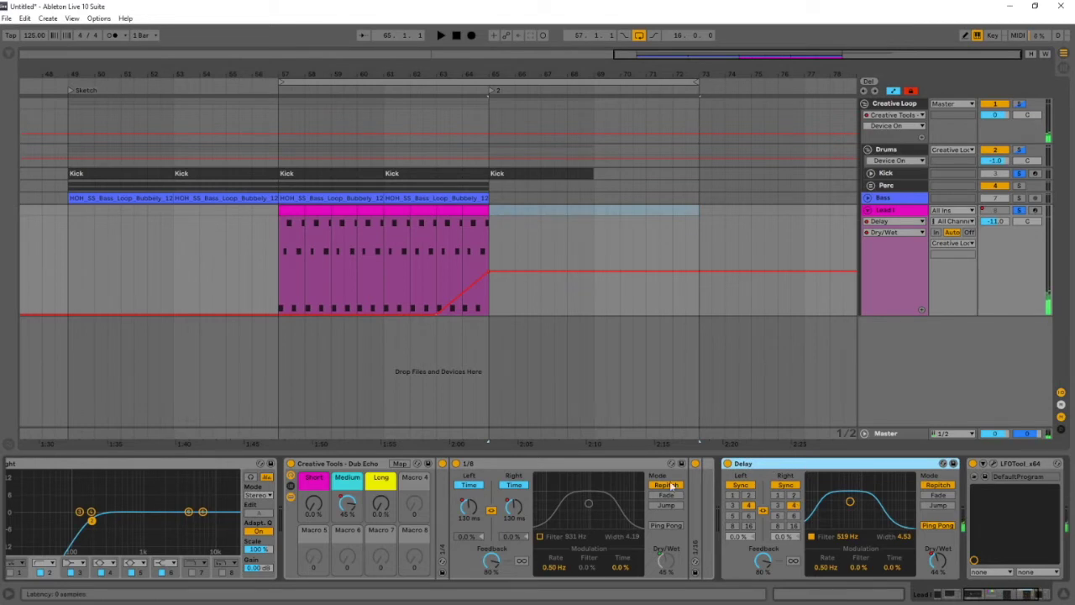
{"action": "key", "text": "Delete"}
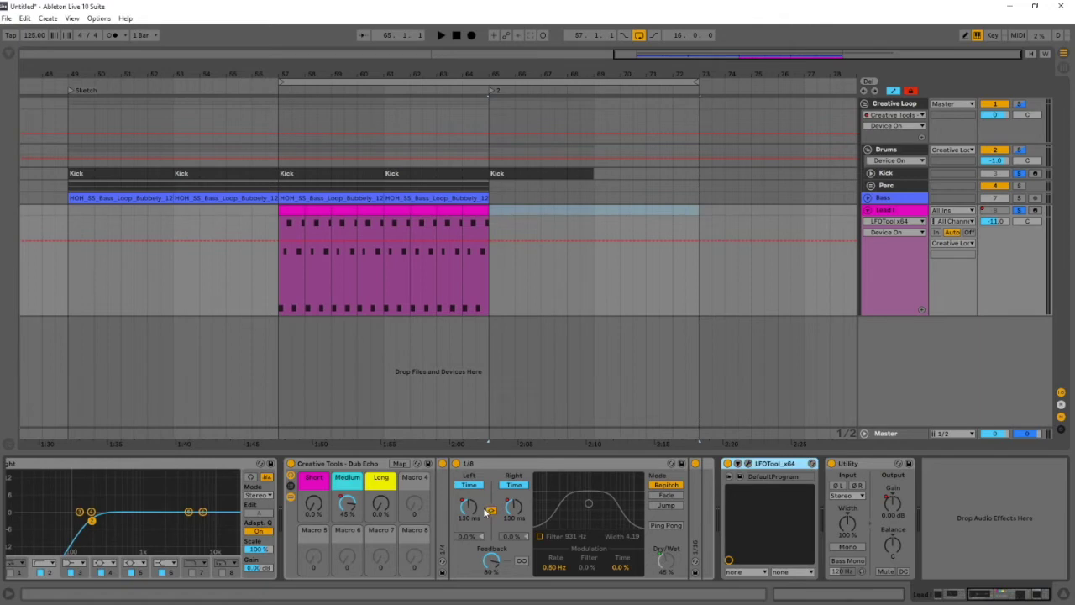
Delete the automation of the Dub Echo rack's Medium macro and of the 1/8 delay's left time on the Lead track.
{"action": "right_click", "coordinate": [359, 502]}
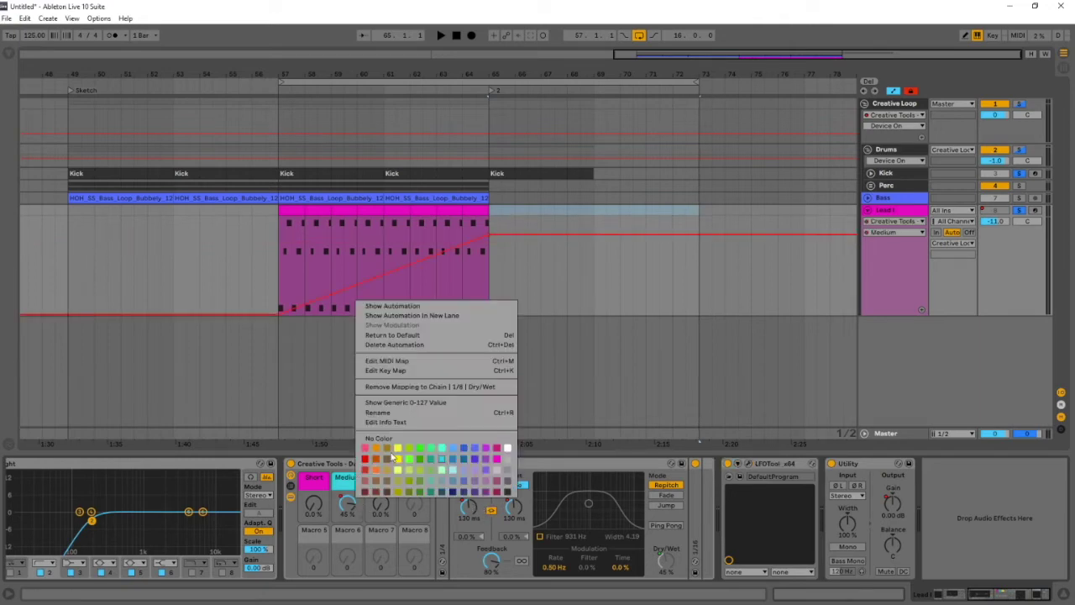
{"action": "left_click", "coordinate": [406, 344]}
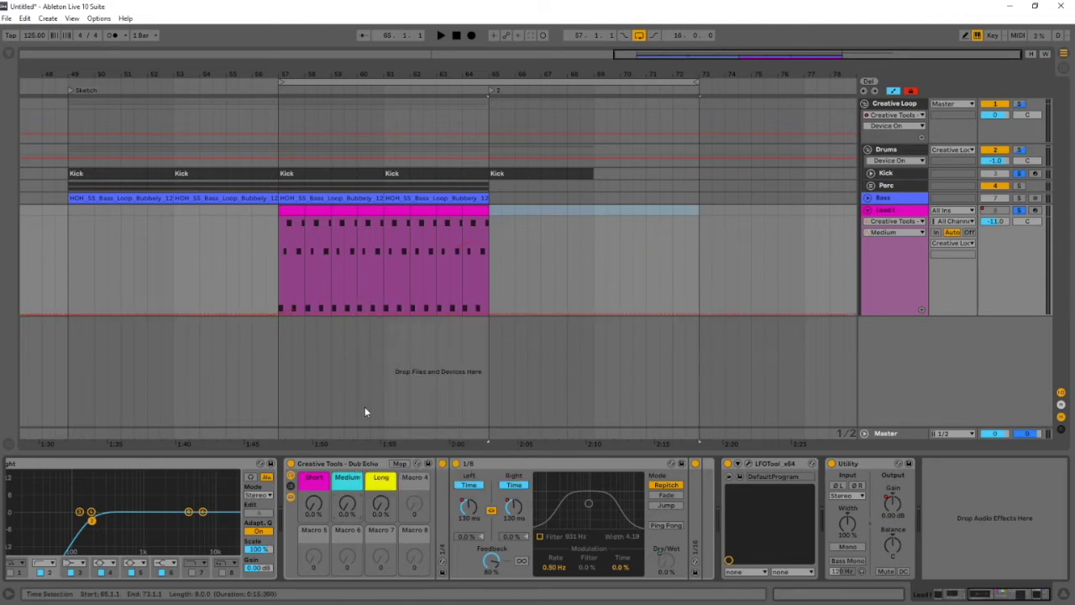
{"action": "right_click", "coordinate": [475, 508]}
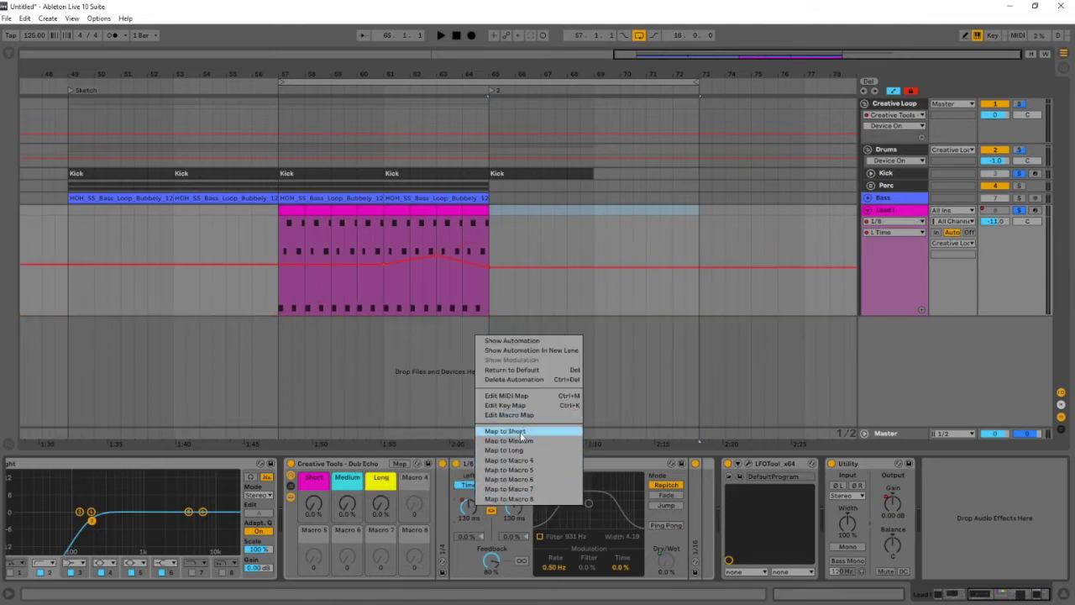
{"action": "left_click", "coordinate": [522, 381]}
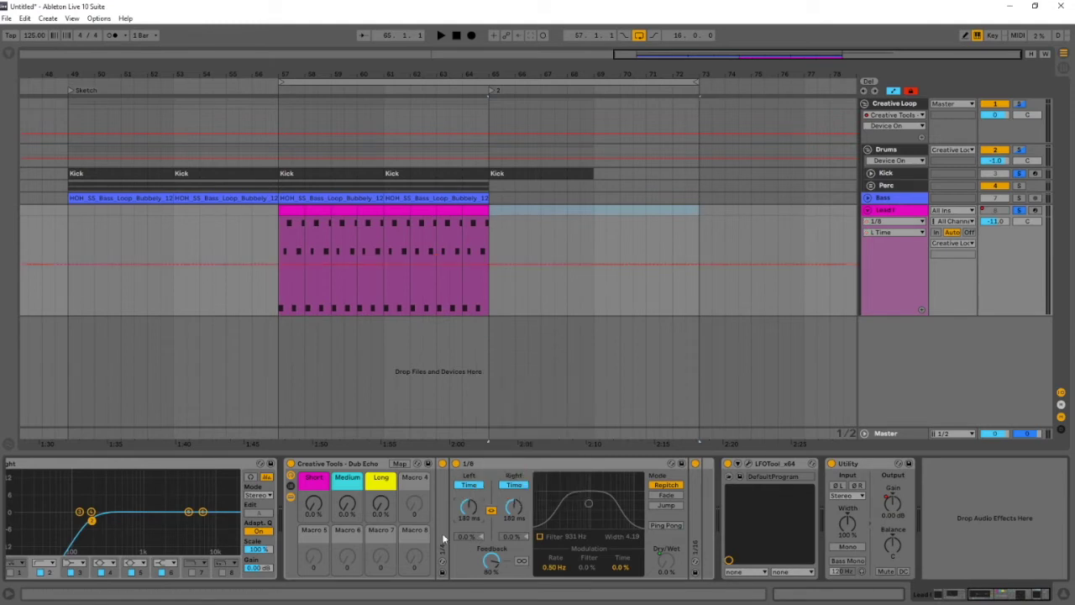
Automate the Dub Echo rack's Medium macro to rise steadily from 0% at bar 57 to about 55% at bar 65.
{"action": "right_click", "coordinate": [348, 507]}
{"action": "left_click", "coordinate": [403, 331]}
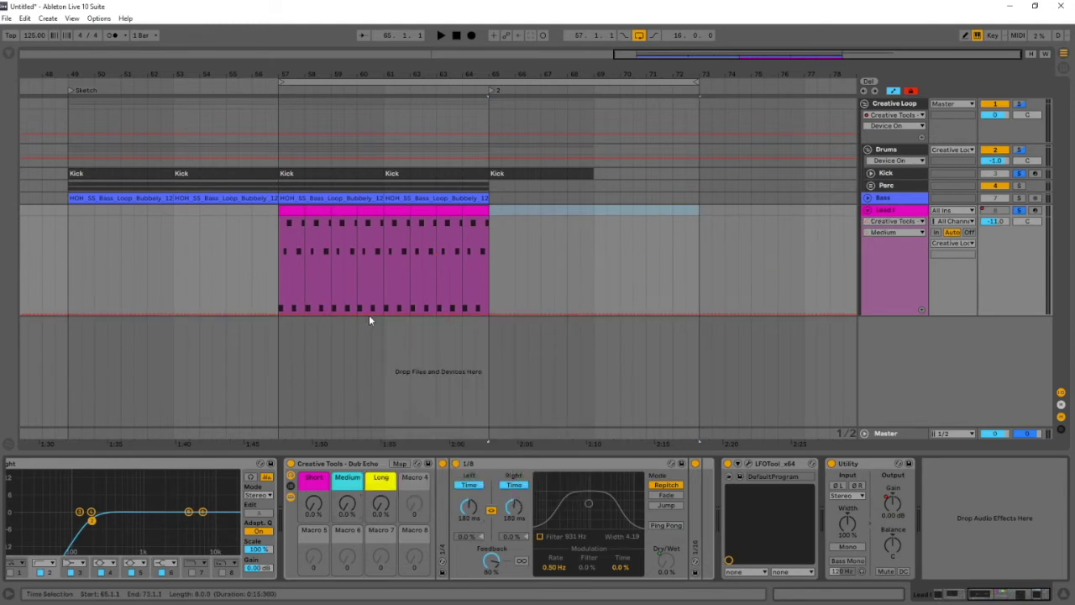
{"action": "left_click", "coordinate": [281, 313]}
{"action": "left_click_drag", "start_coordinate": [489, 310], "coordinate": [472, 236]}
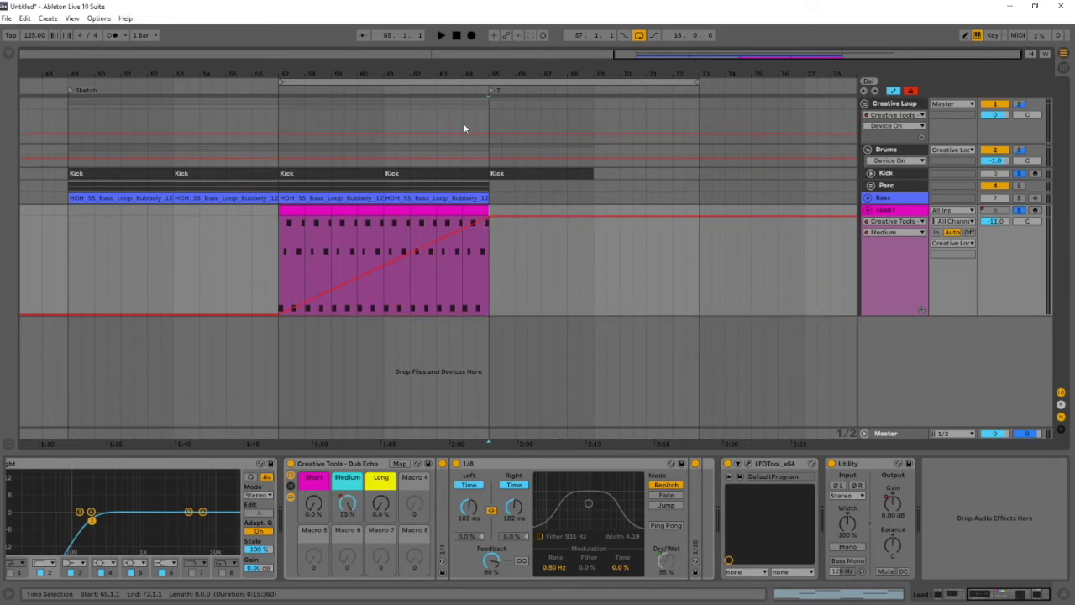
Extend the loop's start back to bar 49 and fold all the tracks.
{"action": "key", "text": "minus"}
{"action": "key", "text": "minus"}
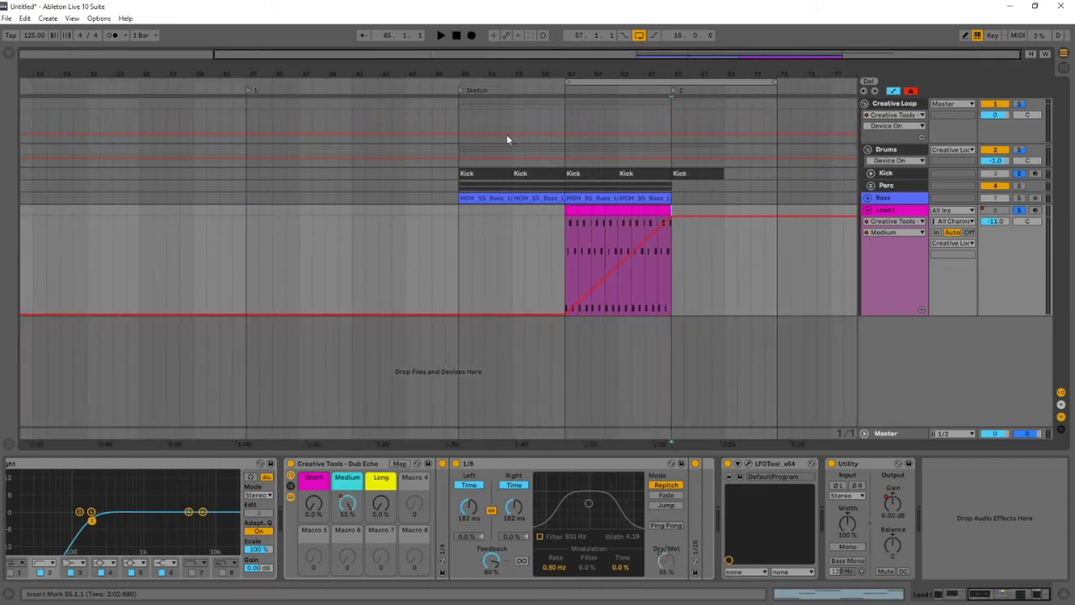
{"action": "left_click_drag", "start_coordinate": [567, 82], "coordinate": [462, 83]}
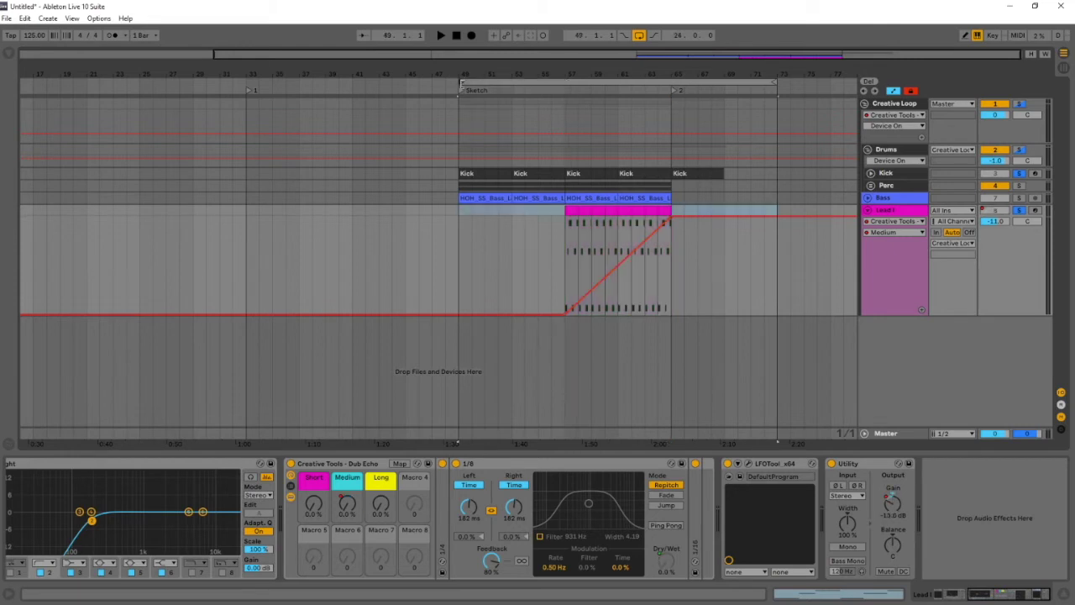
{"action": "left_click", "coordinate": [869, 211], "text": "alt"}
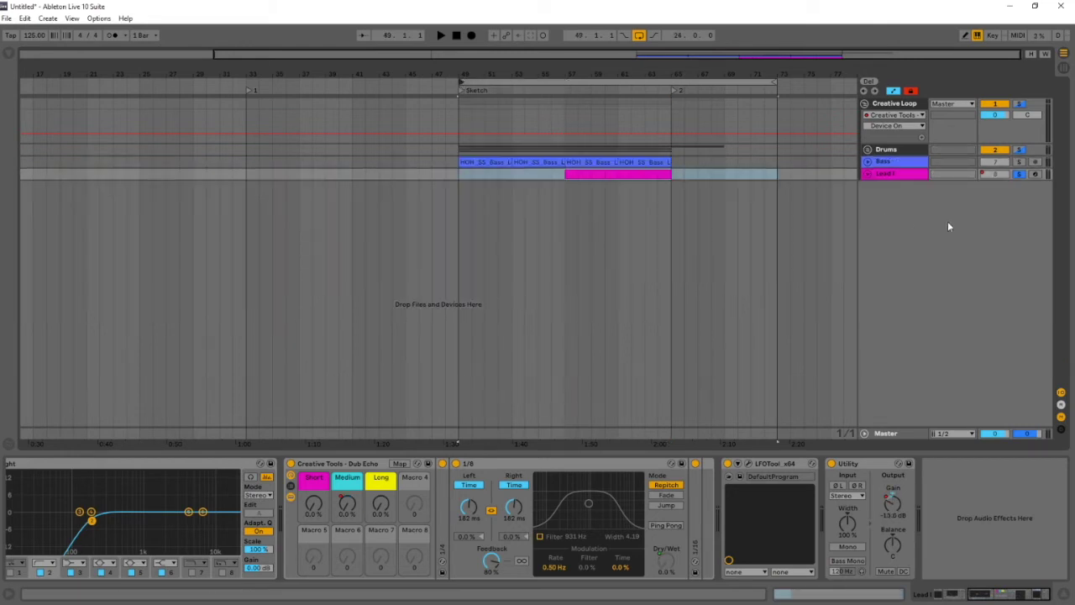
Solo the Drums group and shorten the loop to bars 49 to 57.
{"action": "left_click", "coordinate": [881, 150]}
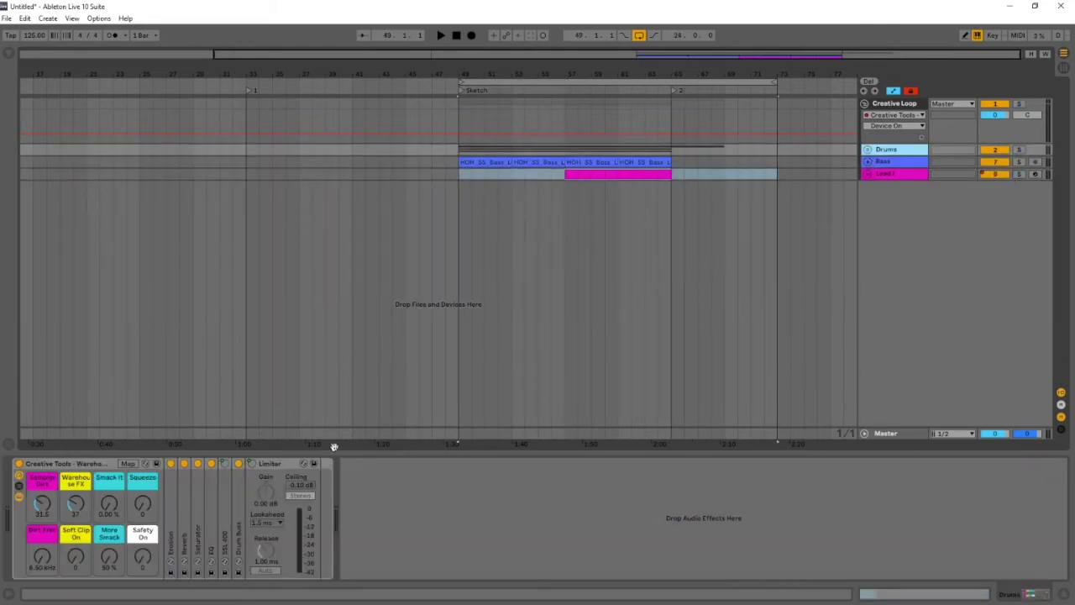
{"action": "left_click", "coordinate": [1019, 150]}
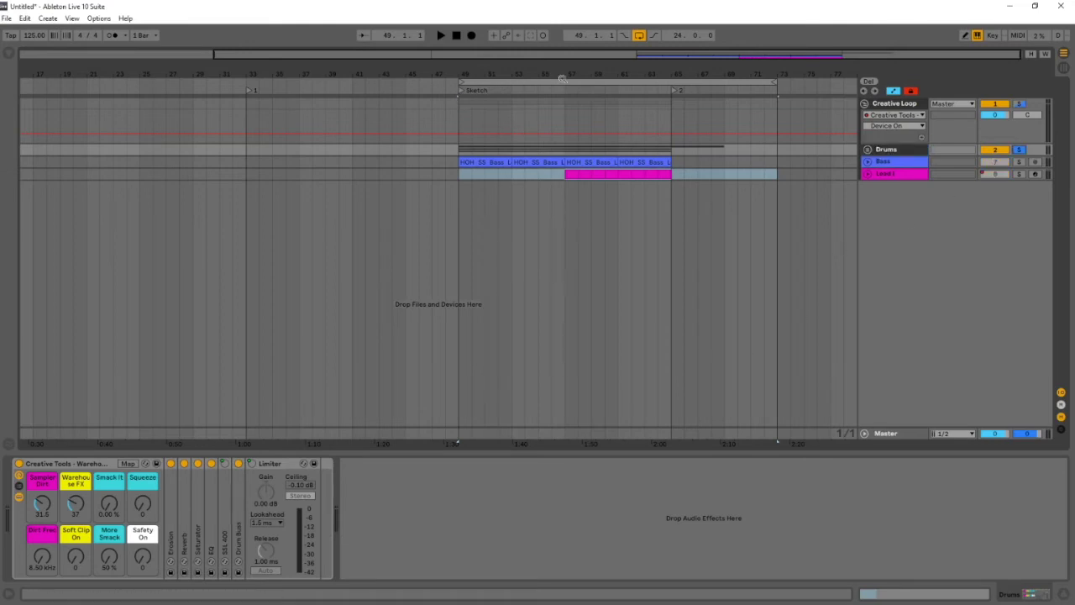
{"action": "left_click_drag", "start_coordinate": [774, 81], "coordinate": [565, 82]}
{"action": "left_click_drag", "start_coordinate": [500, 74], "coordinate": [499, 141]}
Unfold the Drums group and its Kick track, and show the Kick's devices.
{"action": "left_click", "coordinate": [869, 149]}
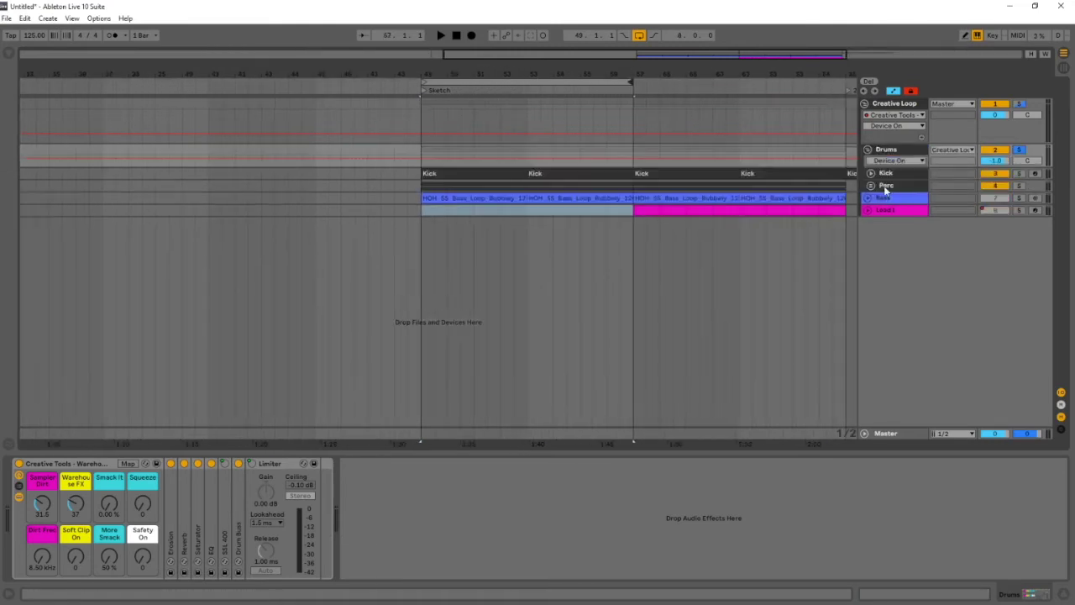
{"action": "left_click", "coordinate": [896, 174]}
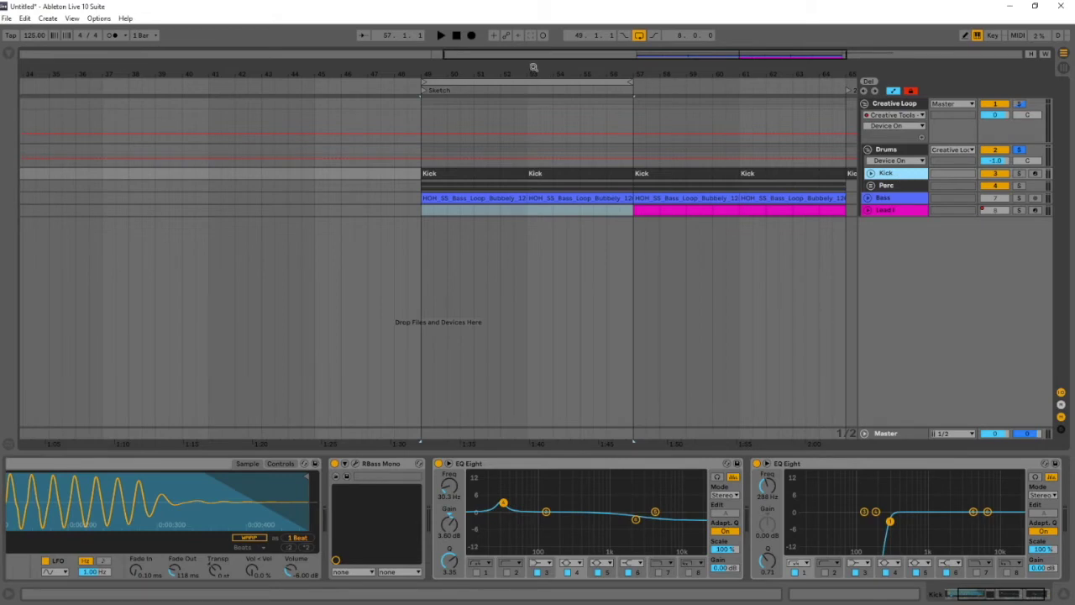
{"action": "left_click_drag", "start_coordinate": [532, 69], "coordinate": [547, 94]}
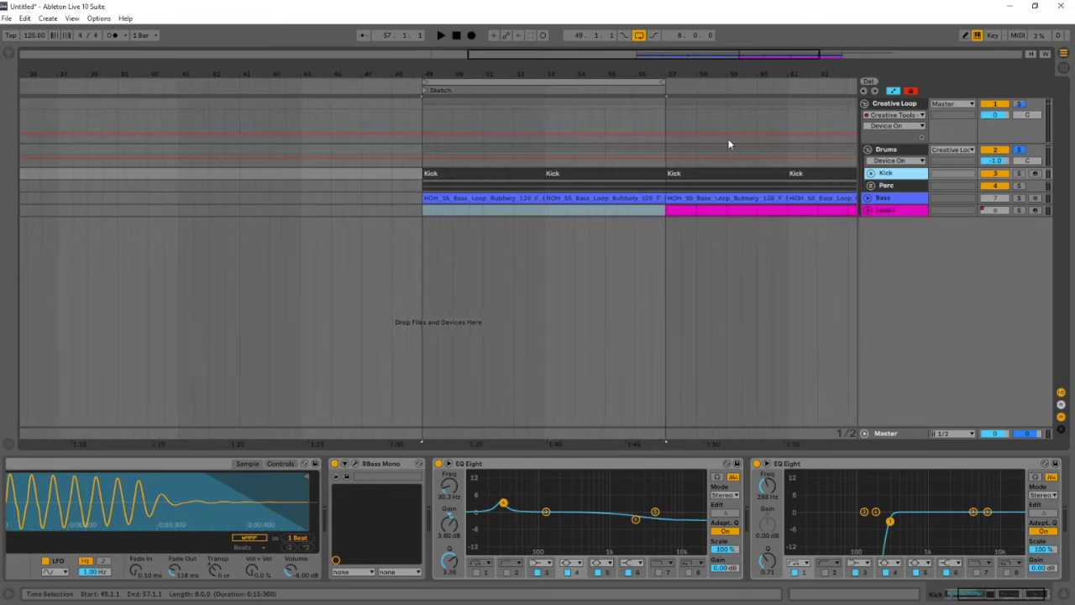
{"action": "left_click", "coordinate": [872, 173]}
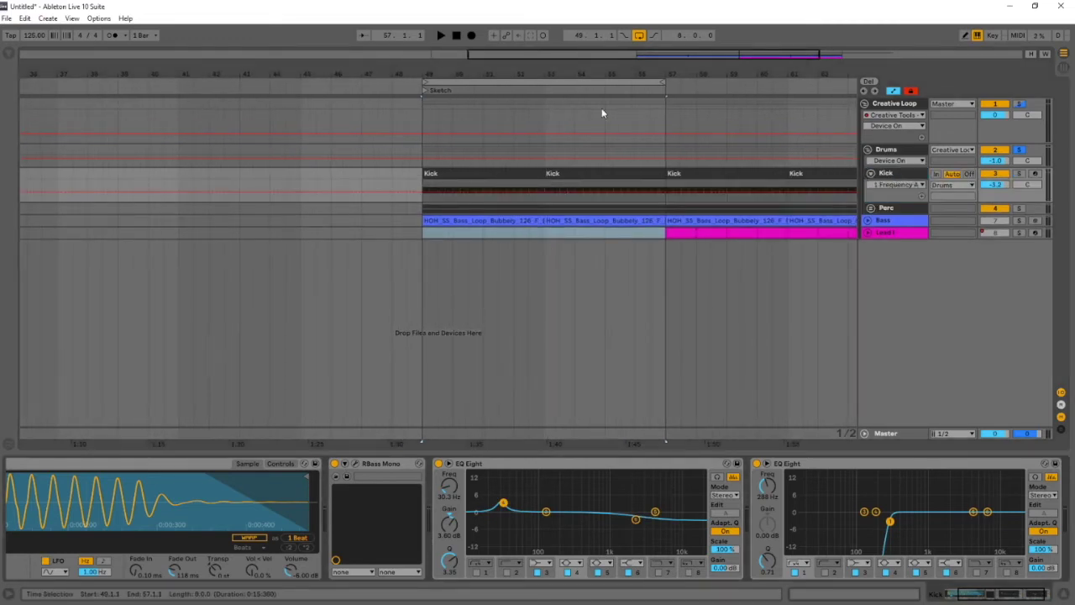
Mute the Bass track instead of soloing the Drums group, and audition the loop from bar 49.
{"action": "left_click", "coordinate": [905, 154]}
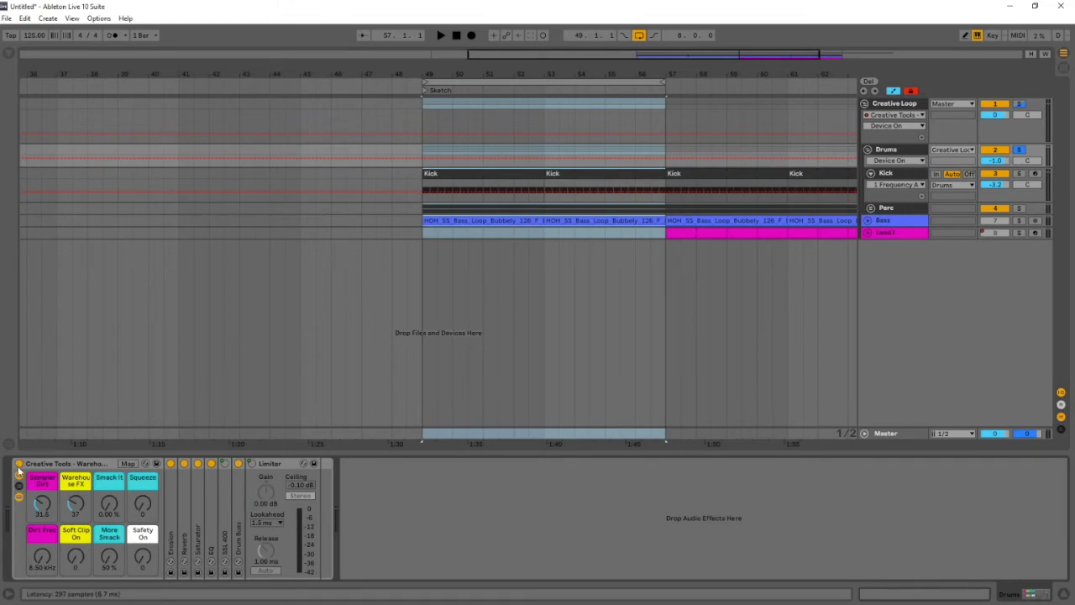
{"action": "key", "text": "space"}
{"action": "key", "text": "space"}
{"action": "left_click", "coordinate": [994, 221]}
{"action": "left_click", "coordinate": [870, 173]}
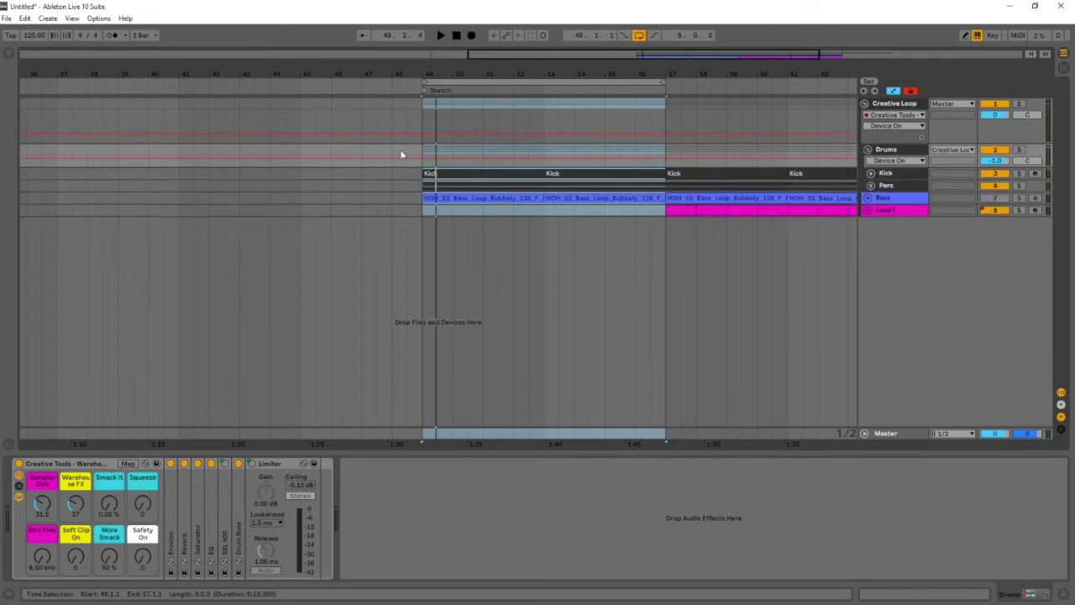
{"action": "key", "text": "space"}
{"action": "key", "text": "space"}
Bypass the second EQ Eight, the low-cut one, on the Kick track and audition the loop.
{"action": "left_click", "coordinate": [886, 173]}
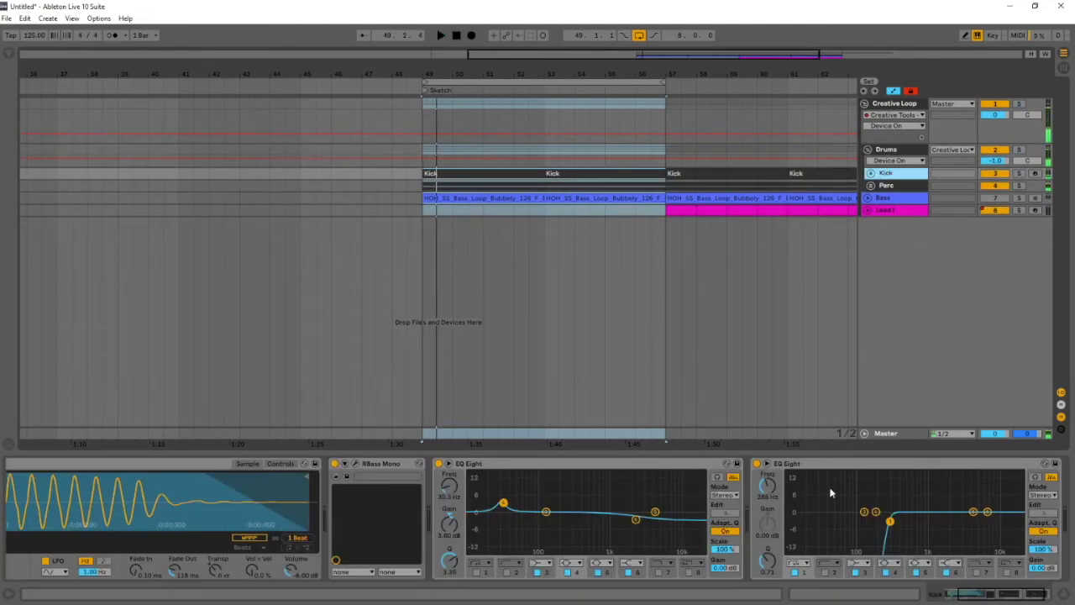
{"action": "left_click", "coordinate": [755, 463]}
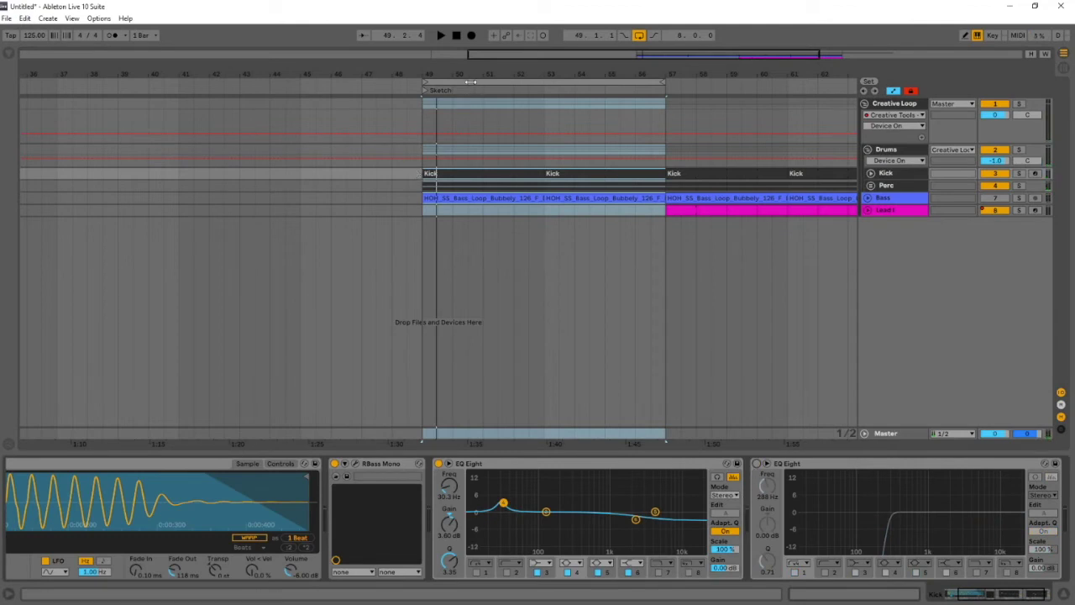
{"action": "key", "text": "space"}
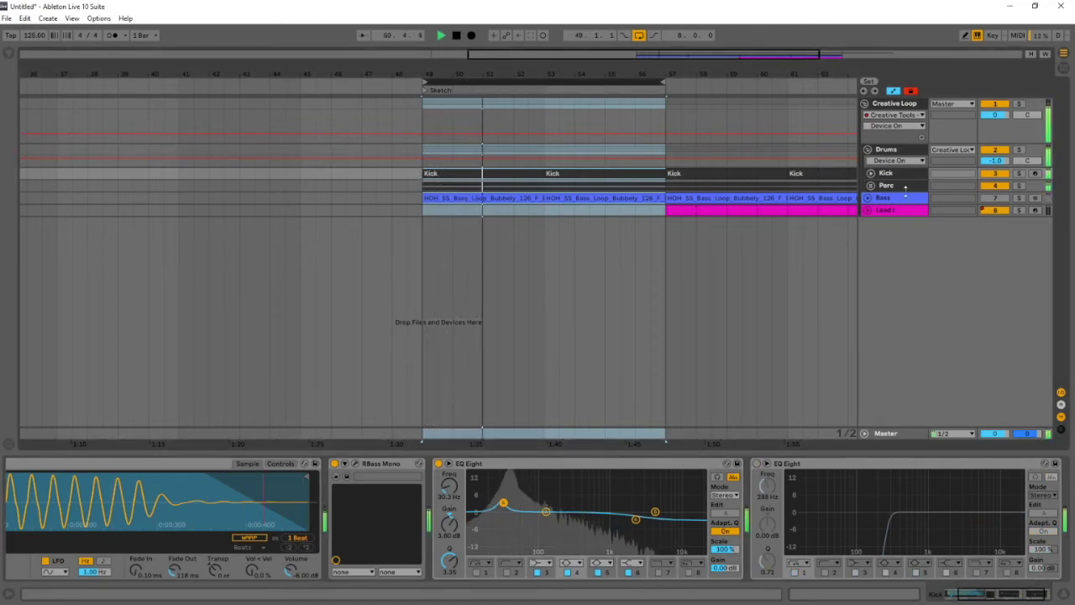
{"action": "key", "text": "space"}
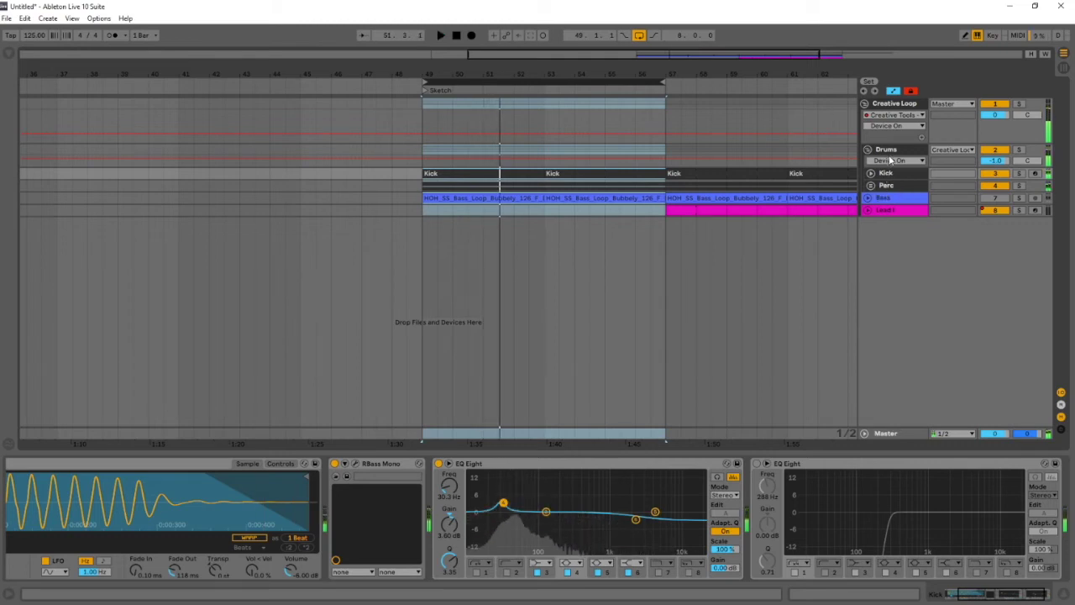
Loop bars 49 to 53 and compare the drums with the Creative Tools Warehouse rack switched on and off.
{"action": "left_click", "coordinate": [891, 157]}
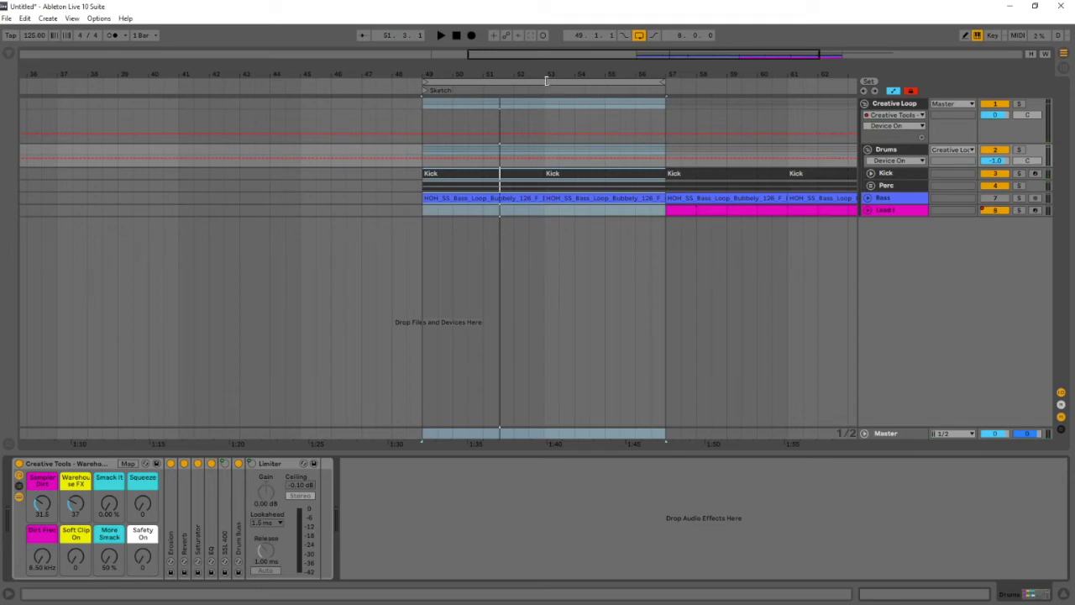
{"action": "left_click", "coordinate": [545, 80]}
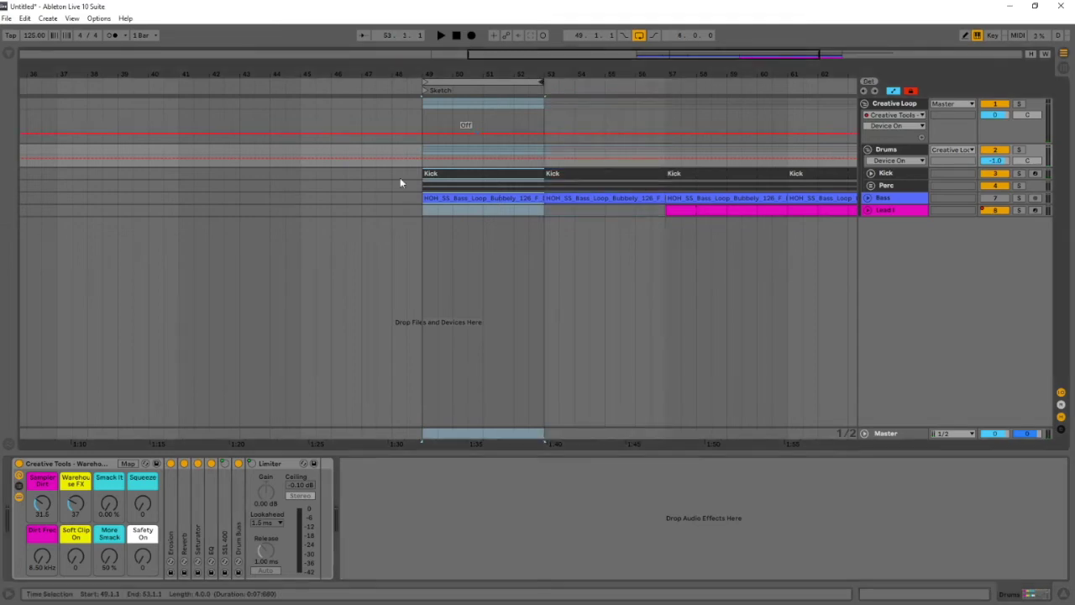
{"action": "left_click", "coordinate": [18, 463]}
{"action": "key", "text": "space"}
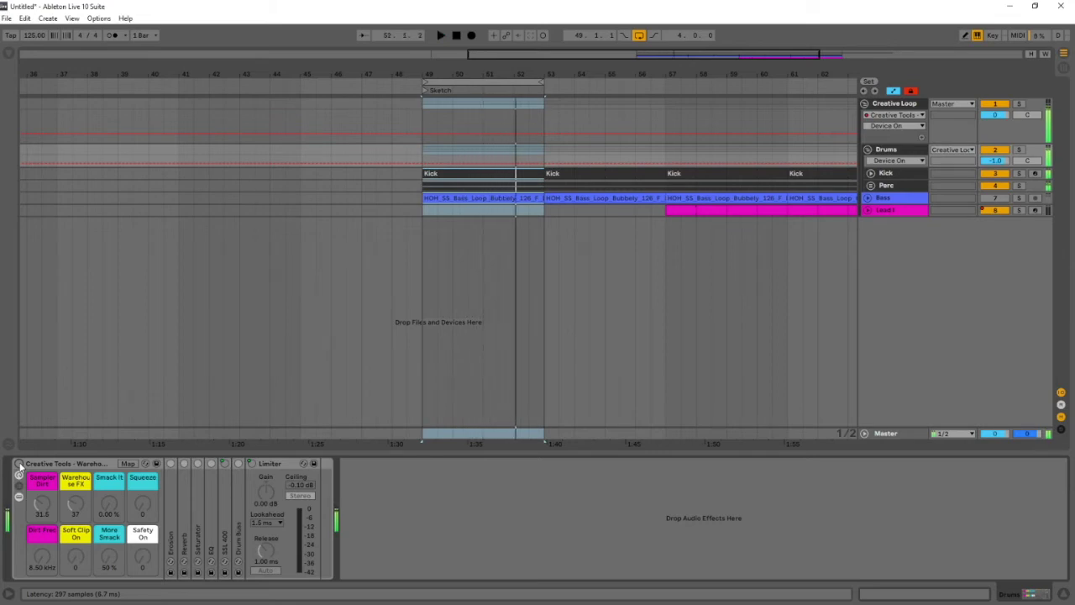
{"action": "left_click", "coordinate": [18, 463]}
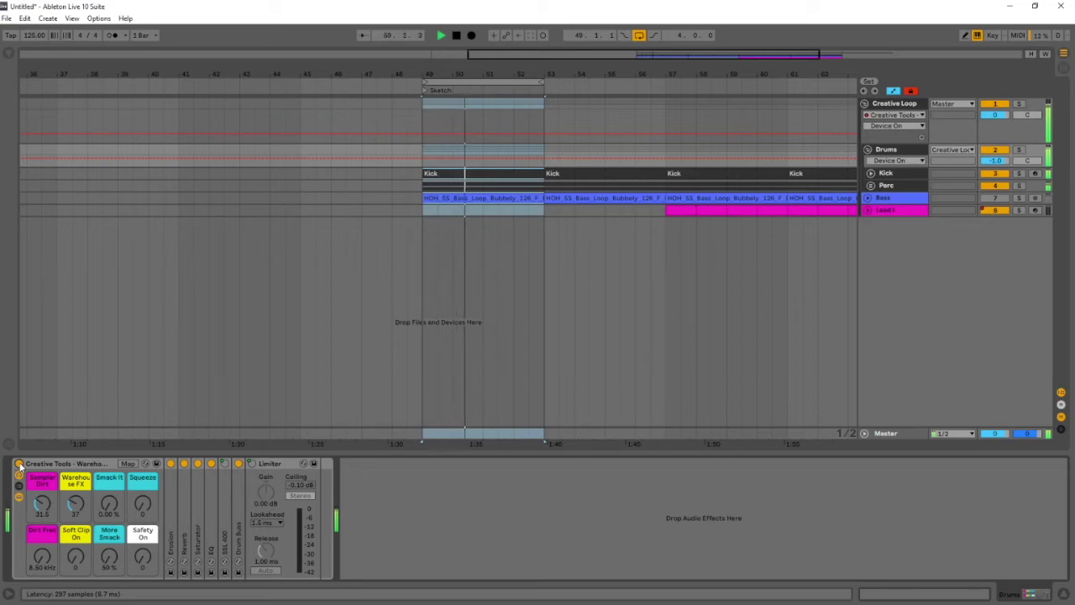
{"action": "left_click", "coordinate": [18, 464]}
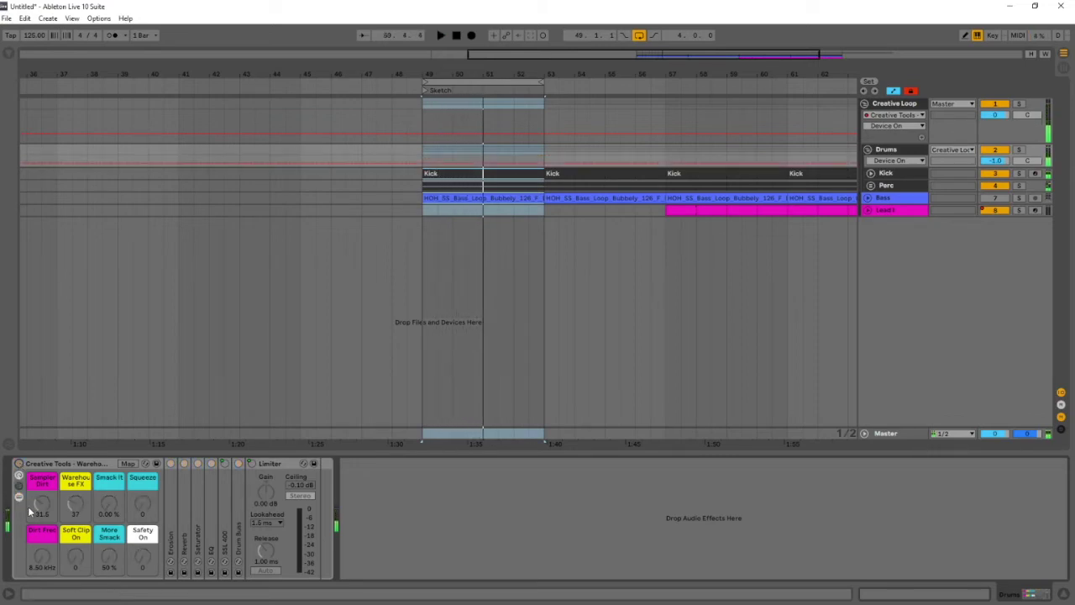
Re-enable the Warehouse rack with Sampler Dirt at 10 and Warehouse FX at 0, and audition the soloed Drums over bars 49 to 57.
{"action": "left_click", "coordinate": [19, 463]}
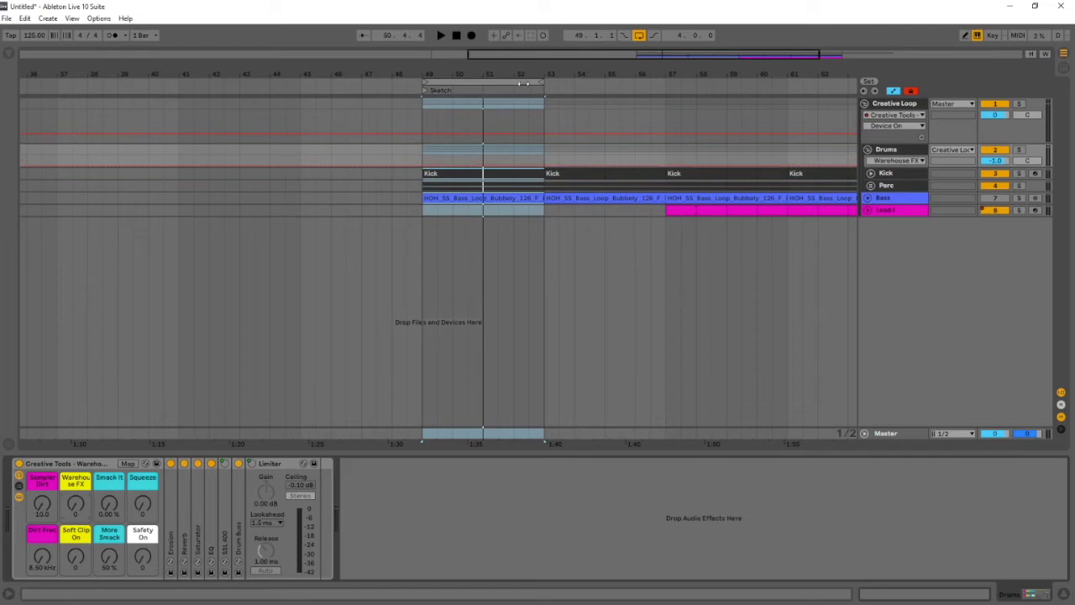
{"action": "left_click_drag", "start_coordinate": [535, 74], "coordinate": [537, 87]}
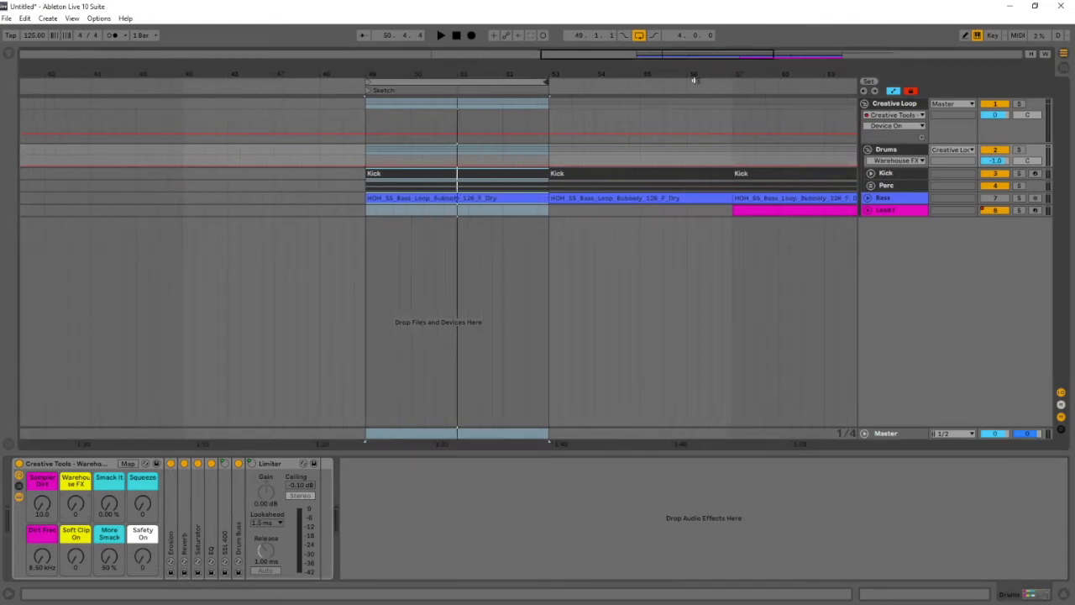
{"action": "left_click_drag", "start_coordinate": [734, 79], "coordinate": [730, 89]}
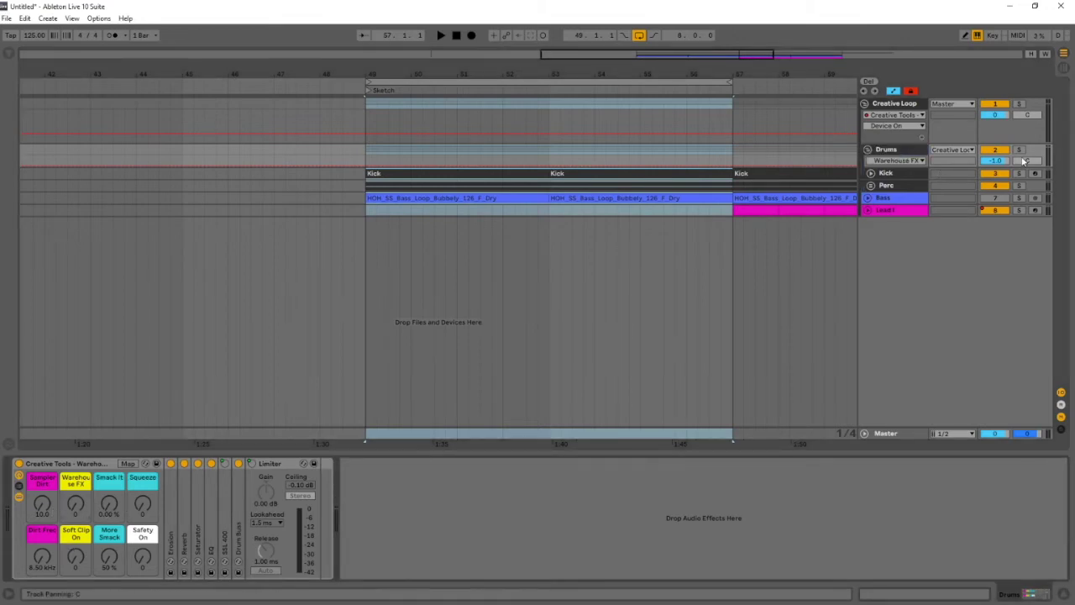
{"action": "key", "text": "space"}
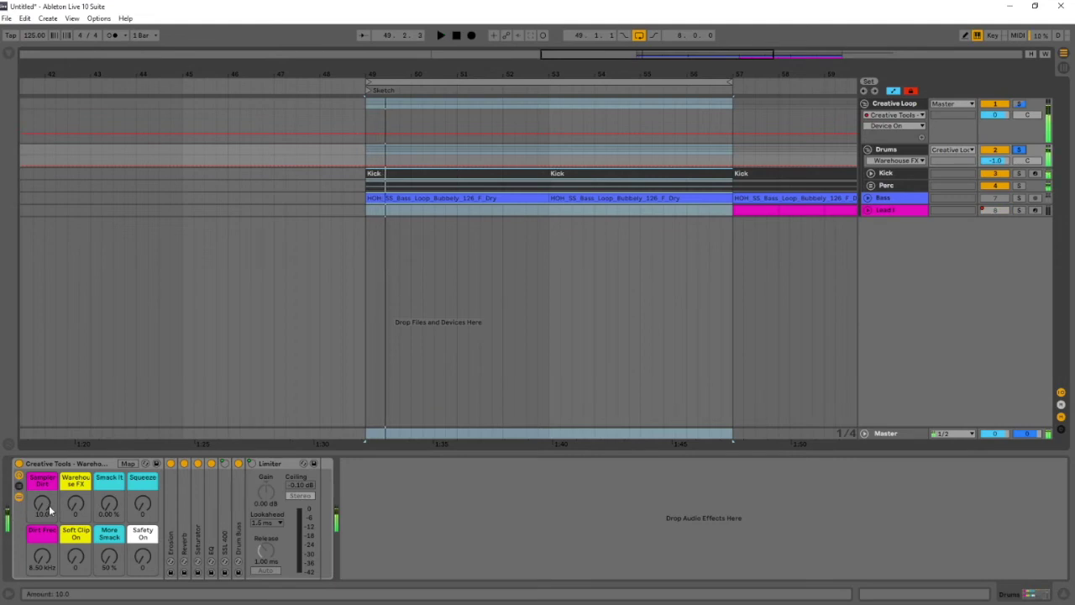
{"action": "key", "text": "space"}
Raise the Drums rack's Sampler Dirt to 15.2 and Warehouse FX to 59 while auditioning the loop.
{"action": "left_click_drag", "start_coordinate": [42, 504], "coordinate": [81, 503]}
{"action": "key", "text": "space"}
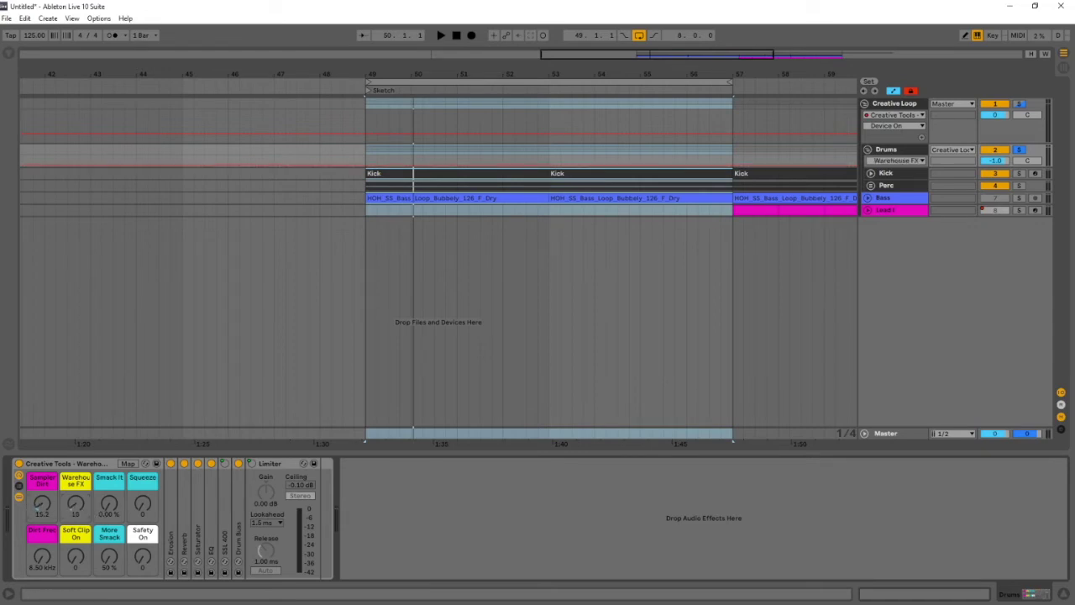
{"action": "key", "text": "space"}
{"action": "left_click_drag", "start_coordinate": [76, 503], "coordinate": [76, 475]}
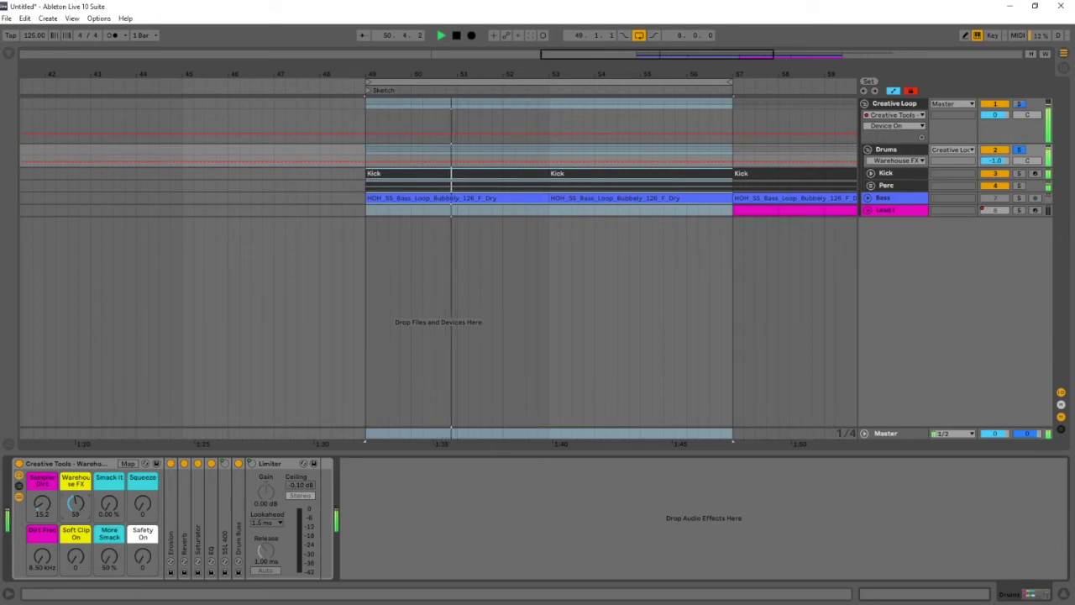
{"action": "key", "text": "space"}
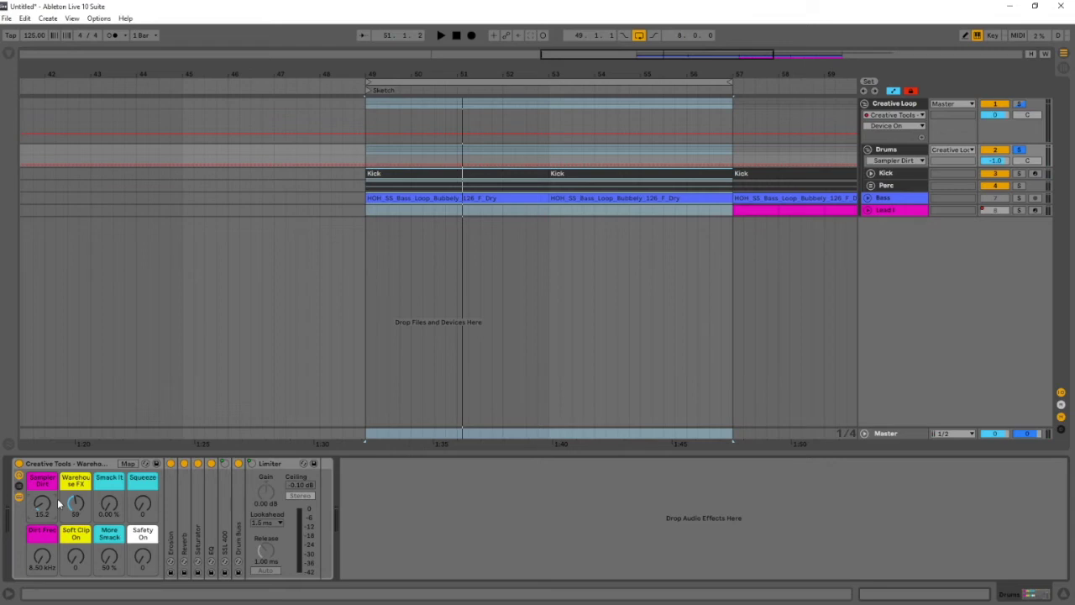
Audition the loop while raising the Drums rack's Sampler Dirt to 58.4 and Dirt Freq to 11.0 kHz.
{"action": "left_click_drag", "start_coordinate": [42, 503], "coordinate": [42, 495]}
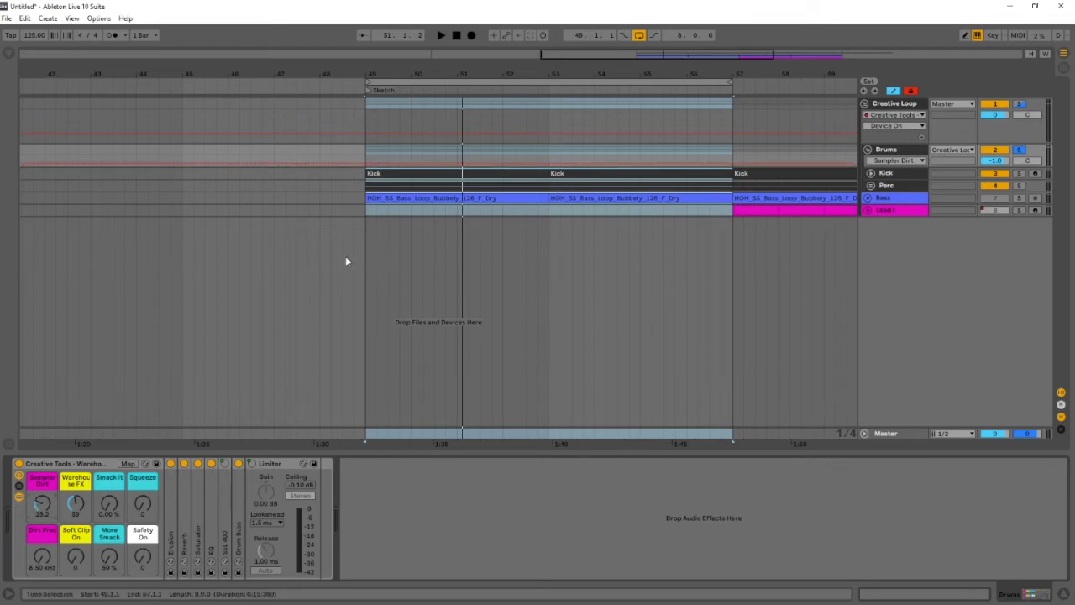
{"action": "left_click_drag", "start_coordinate": [543, 81], "coordinate": [543, 75]}
{"action": "key", "text": "space"}
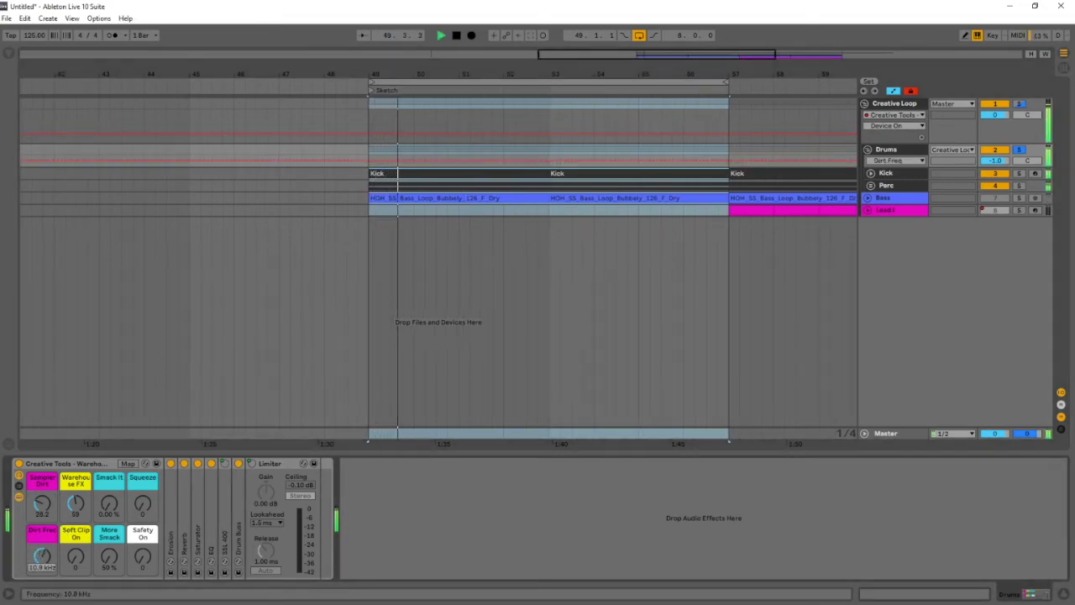
{"action": "left_click_drag", "start_coordinate": [44, 507], "coordinate": [44, 471]}
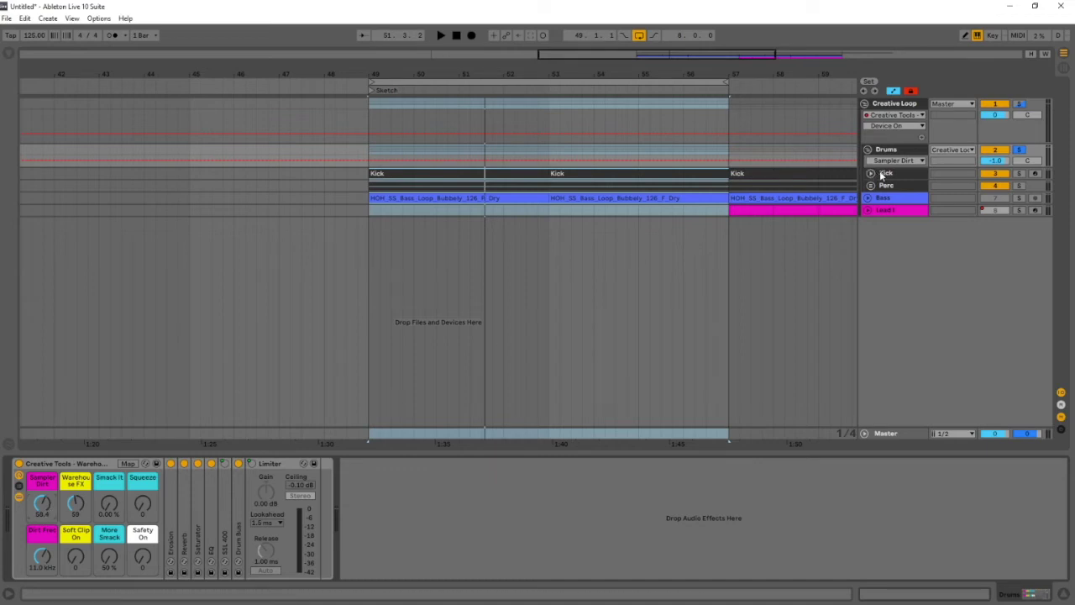
Lower the Drums rack's Warehouse FX to 51 and Sampler Dirt to 48.5.
{"action": "left_click", "coordinate": [80, 502]}
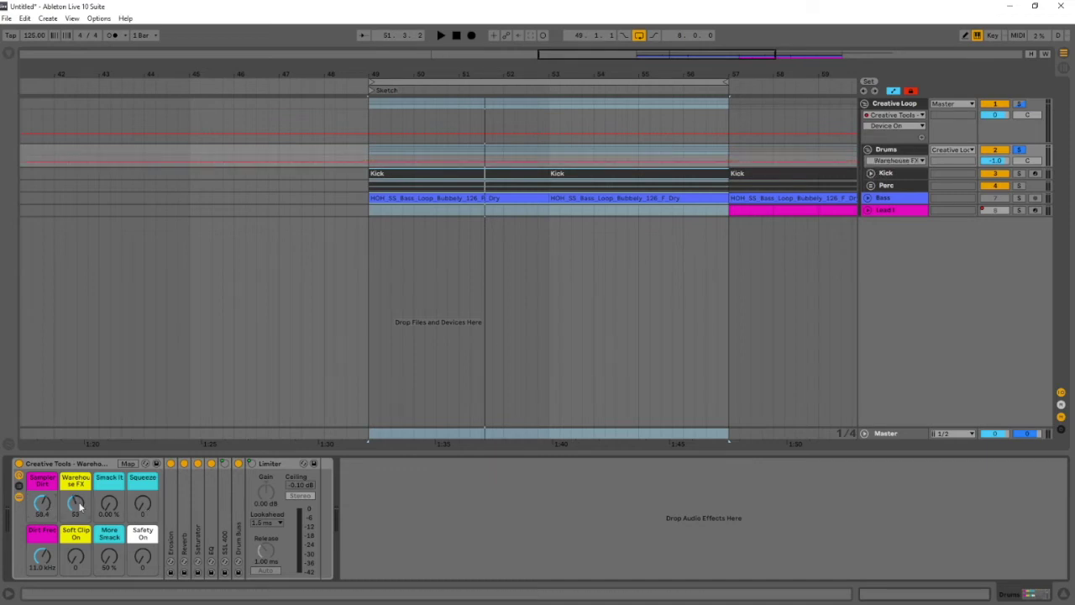
{"action": "left_click", "coordinate": [42, 504]}
{"action": "left_click_drag", "start_coordinate": [79, 501], "coordinate": [44, 509]}
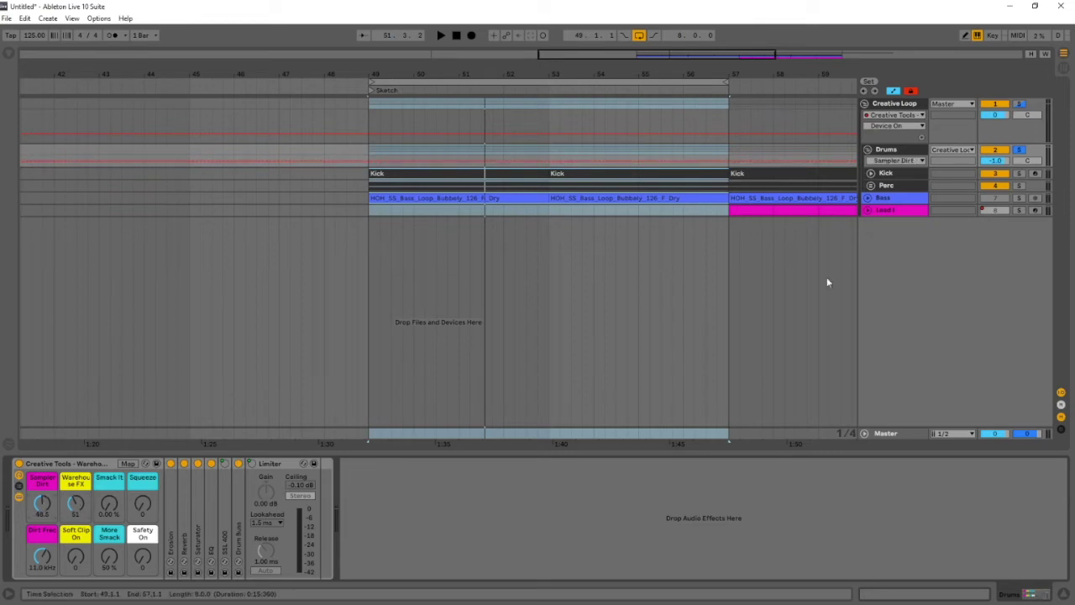
{"action": "left_click", "coordinate": [99, 463]}
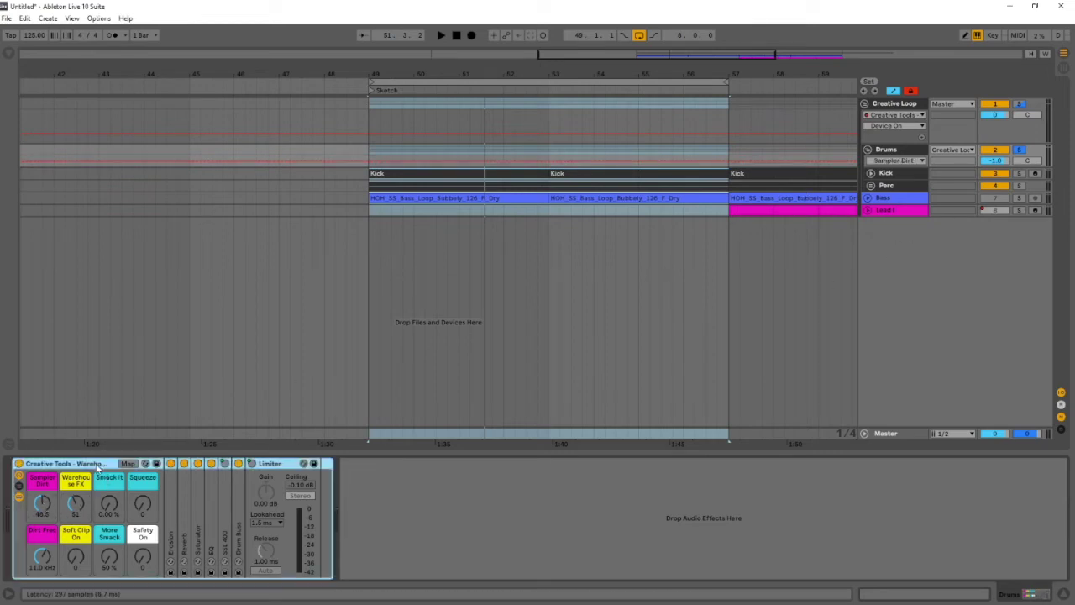
Unfold the Reverb inside the Warehouse rack and sweep Warehouse FX between 14 and 41 to compare its size and dry/wet.
{"action": "left_click", "coordinate": [82, 505]}
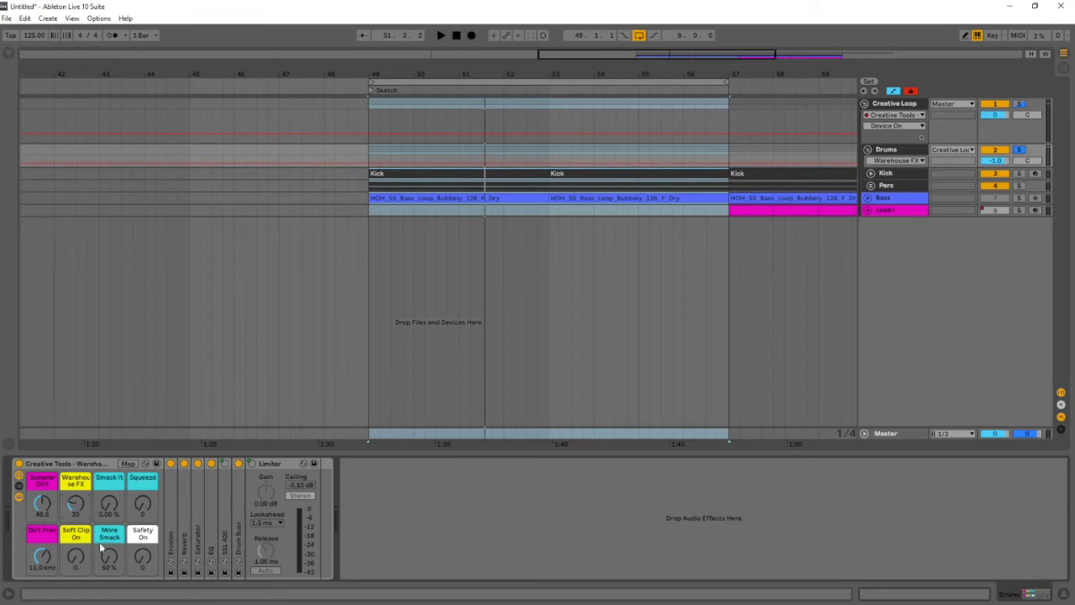
{"action": "double_click", "coordinate": [183, 539]}
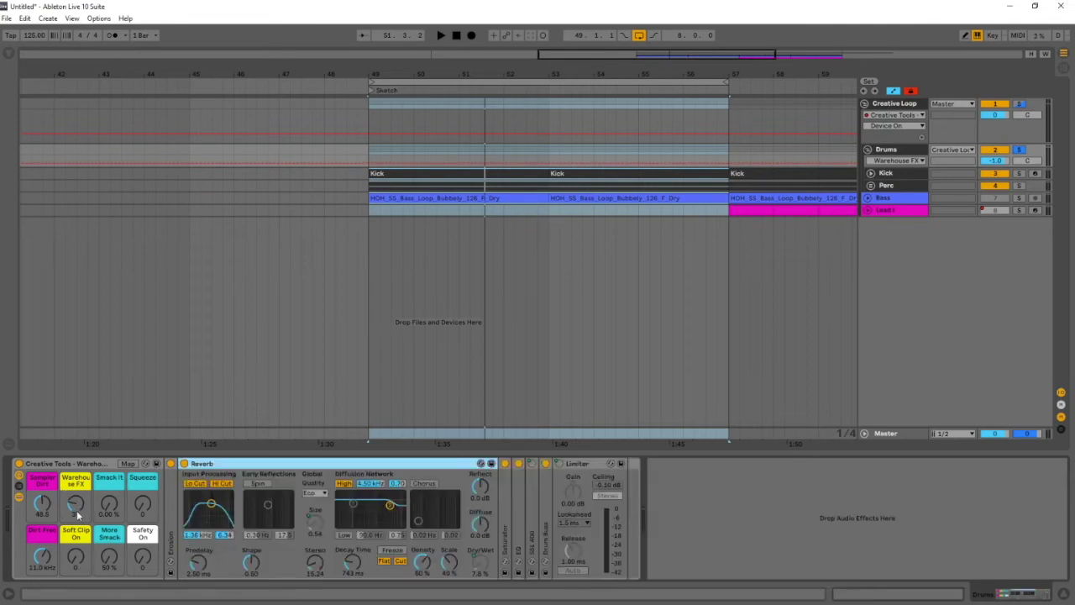
{"action": "left_click_drag", "start_coordinate": [76, 512], "coordinate": [77, 501]}
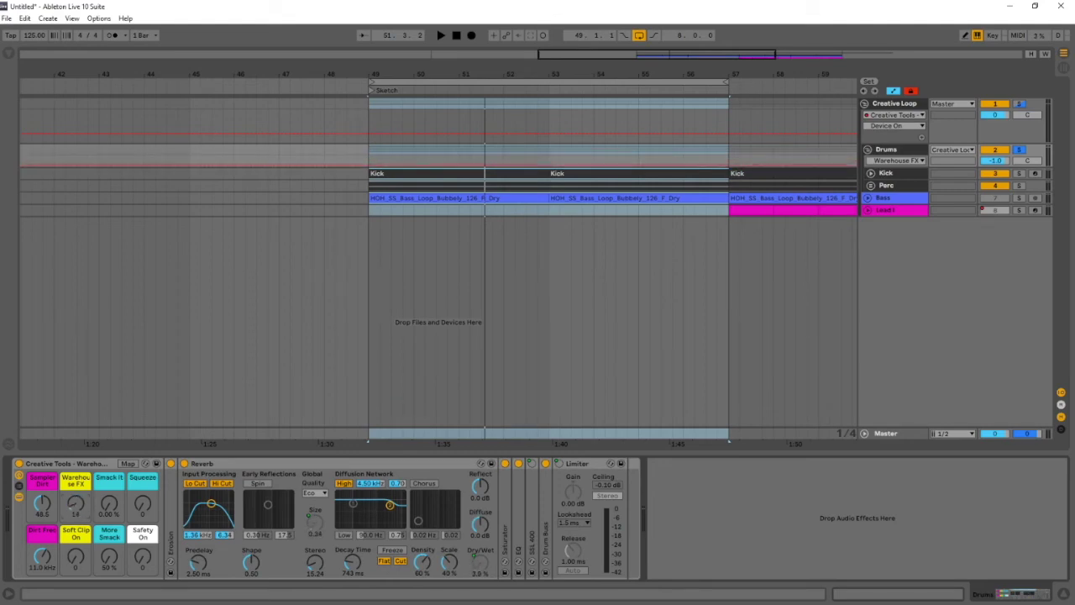
{"action": "mouse_move", "coordinate": [77, 504]}
{"action": "left_mouse_down"}
{"action": "mouse_move", "coordinate": [77, 488]}
{"action": "mouse_move", "coordinate": [76, 529]}
{"action": "mouse_move", "coordinate": [77, 501]}
{"action": "left_mouse_up"}
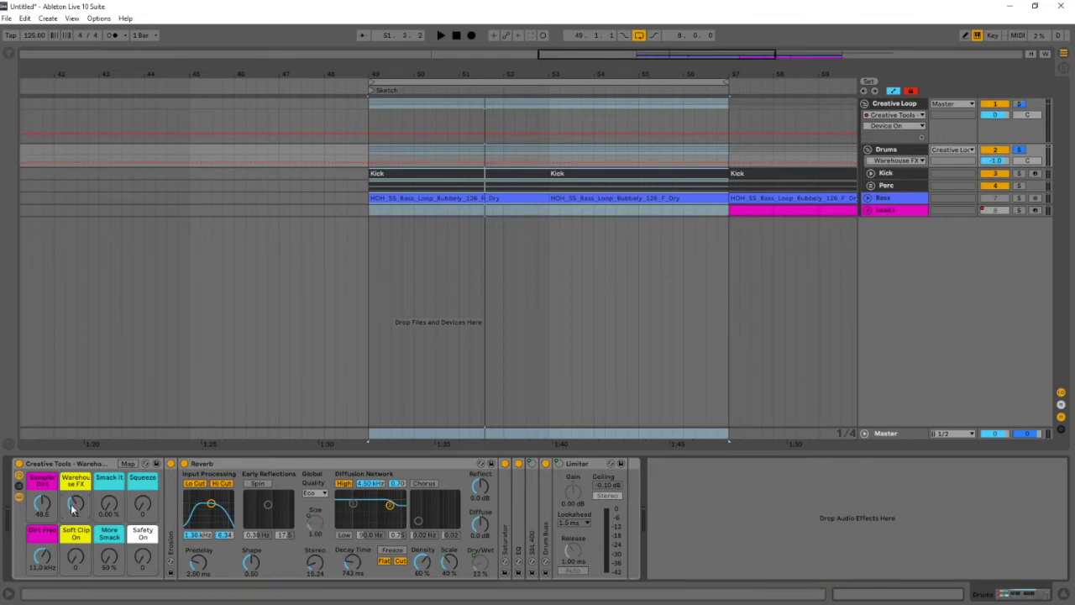
Loop bars 53 to 57 and audition while setting Sampler Dirt to 17.2, Warehouse FX to 21 and Dirt Freq to 9.49 kHz.
{"action": "left_click", "coordinate": [554, 107]}
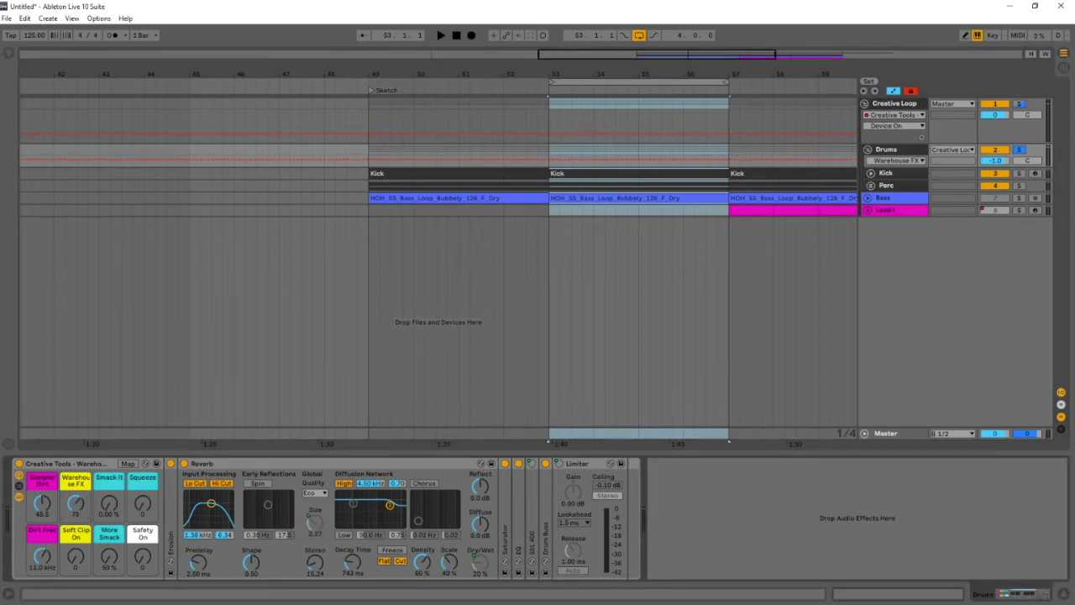
{"action": "key", "text": "space"}
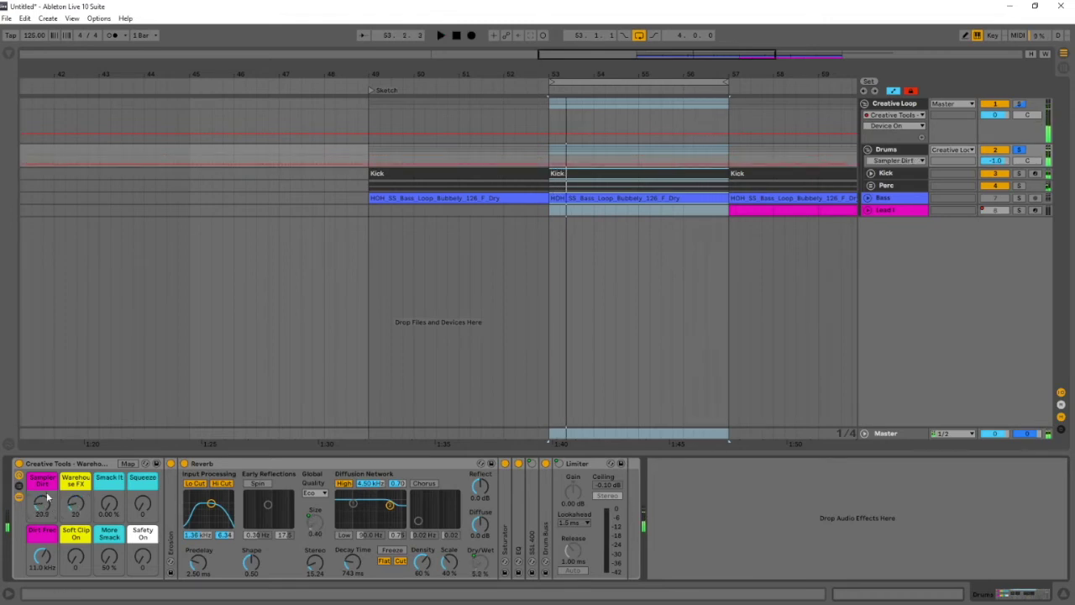
{"action": "left_click_drag", "start_coordinate": [45, 501], "coordinate": [44, 512]}
{"action": "left_click_drag", "start_coordinate": [39, 554], "coordinate": [39, 558]}
{"action": "key", "text": "space"}
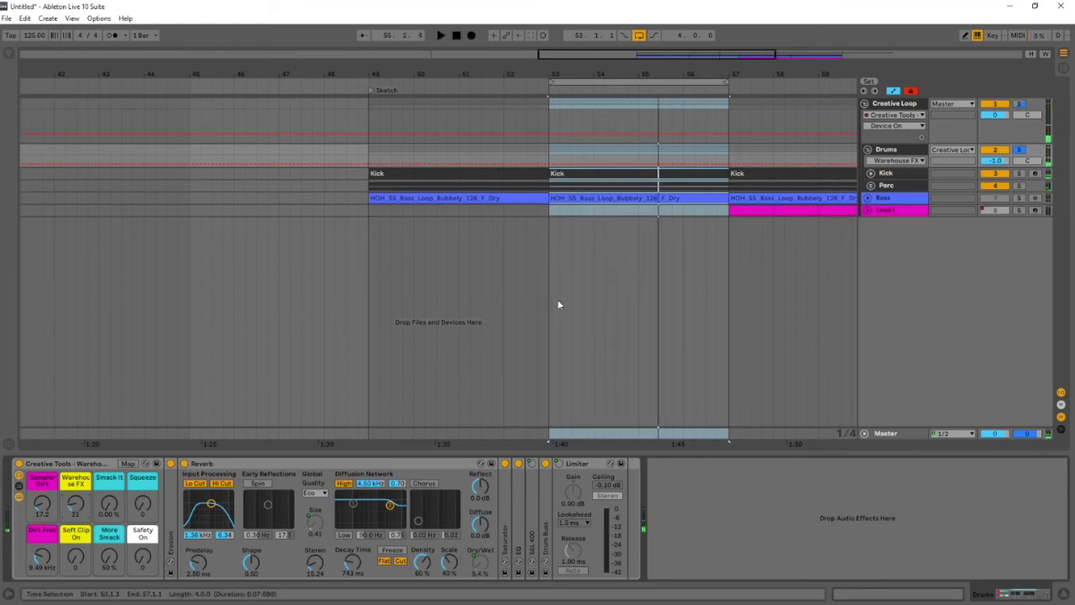
{"action": "right_click", "coordinate": [97, 464]}
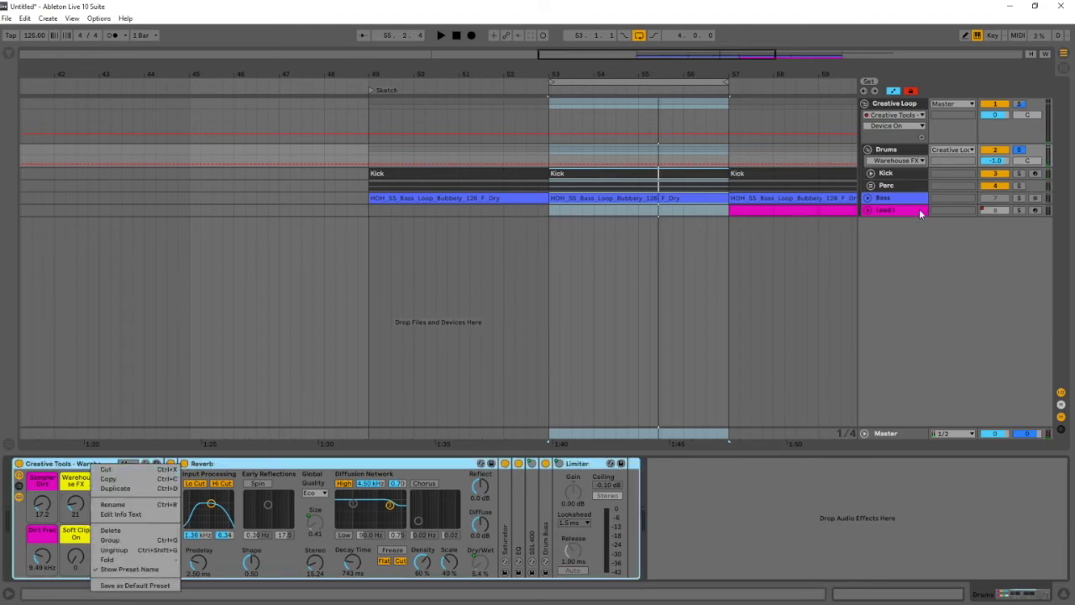
{"action": "left_click", "coordinate": [870, 174]}
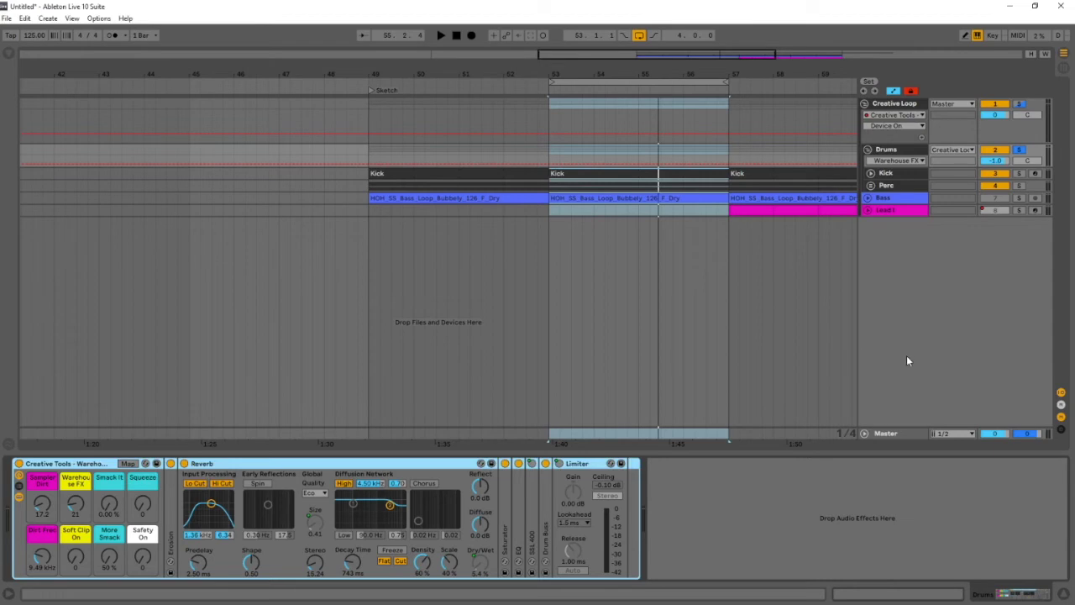
{"action": "left_click", "coordinate": [9, 54]}
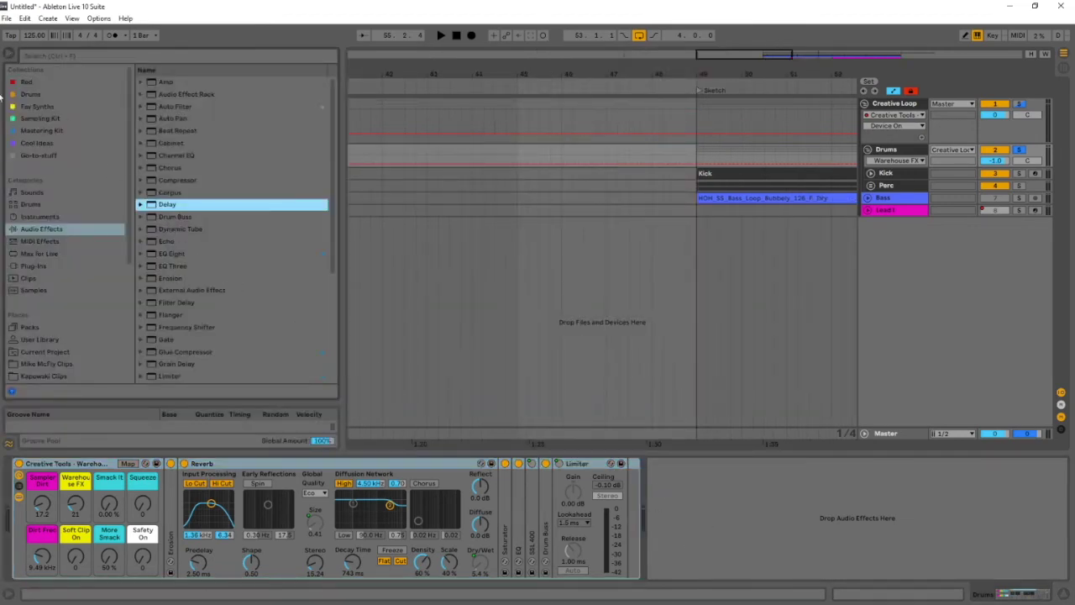
{"action": "left_click", "coordinate": [10, 54]}
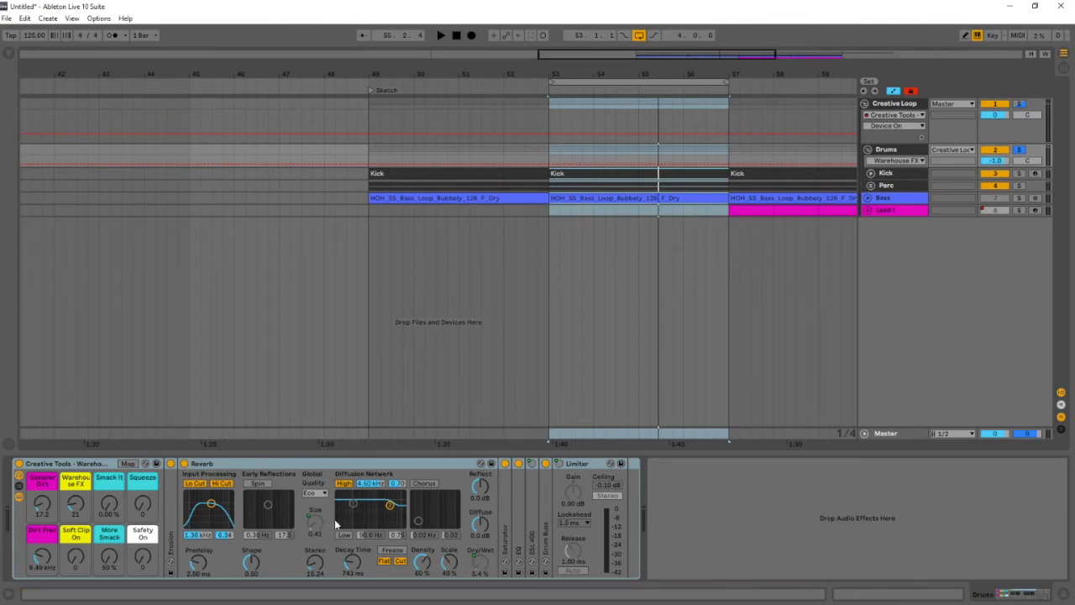
Audition the loop while setting the Warehouse rack's Smack It to 15.7 % and More Smack to 56 %.
{"action": "scroll", "coordinate": [765, 245], "scroll_direction": "right", "scroll_amount": 2}
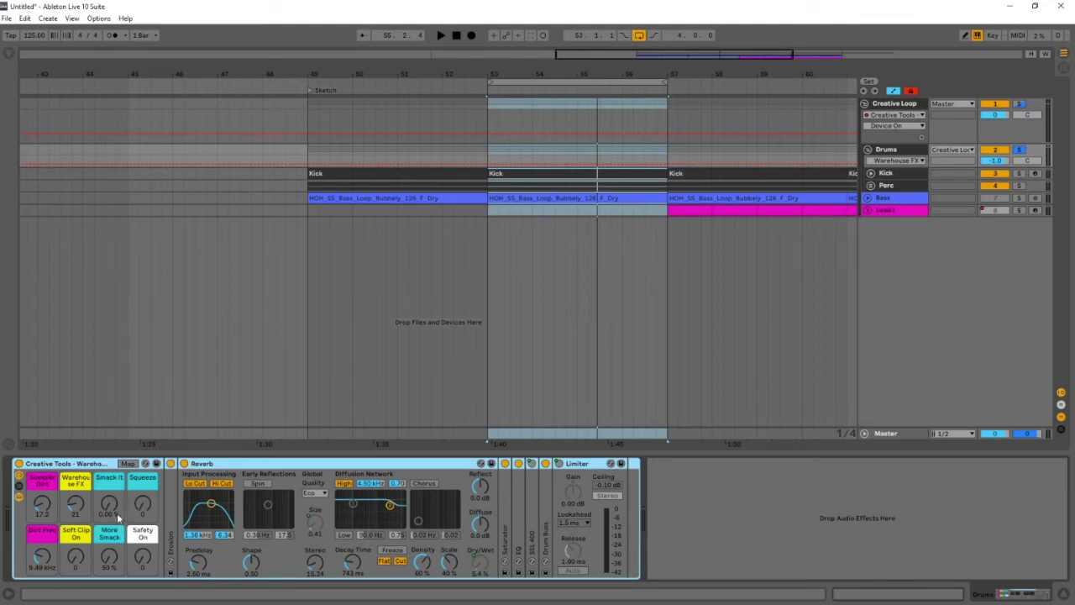
{"action": "left_click", "coordinate": [103, 557]}
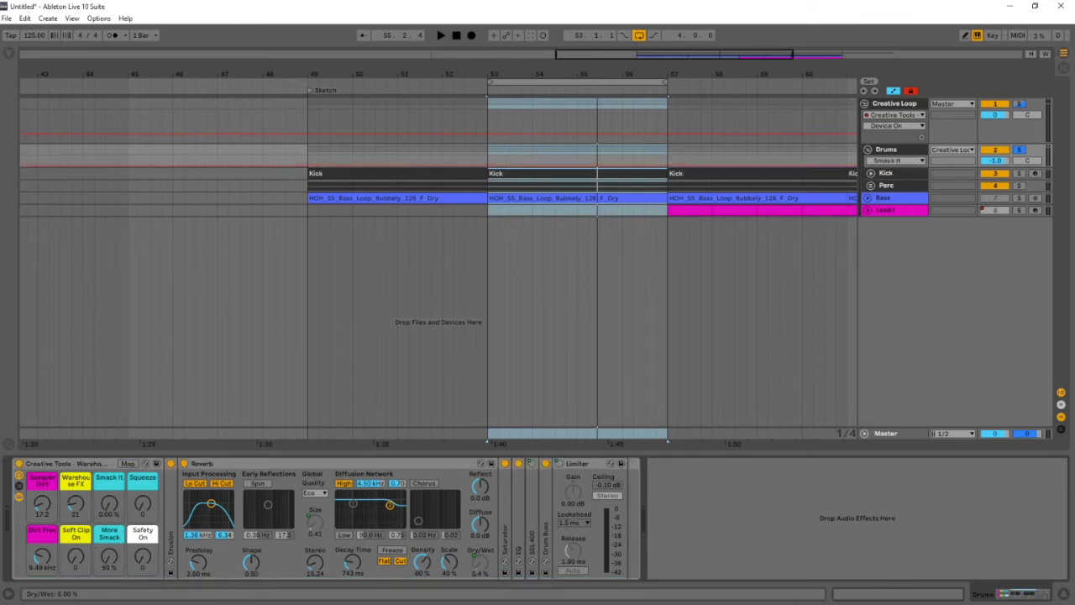
{"action": "left_click", "coordinate": [140, 500]}
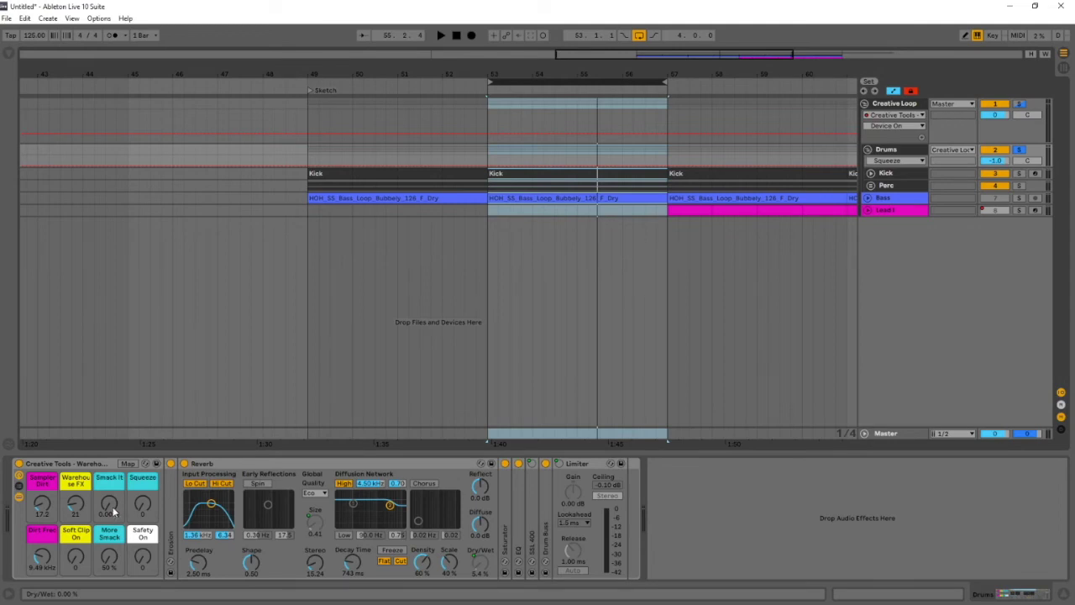
{"action": "left_click_drag", "start_coordinate": [114, 510], "coordinate": [113, 344]}
{"action": "key", "text": "space"}
{"action": "left_click_drag", "start_coordinate": [115, 471], "coordinate": [114, 495]}
{"action": "mouse_move", "coordinate": [109, 565]}
{"action": "left_mouse_down"}
{"action": "mouse_move", "coordinate": [108, 534]}
{"action": "mouse_move", "coordinate": [108, 567]}
{"action": "left_mouse_up"}
{"action": "left_click_drag", "start_coordinate": [110, 507], "coordinate": [146, 400]}
Try out the Warehouse rack's Squeeze macro on the playing loop and return it to 0.
{"action": "key", "text": "space"}
{"action": "mouse_move", "coordinate": [145, 466]}
{"action": "left_mouse_down"}
{"action": "mouse_move", "coordinate": [145, 504]}
{"action": "mouse_move", "coordinate": [145, 474]}
{"action": "left_mouse_up"}
{"action": "key", "text": "space"}
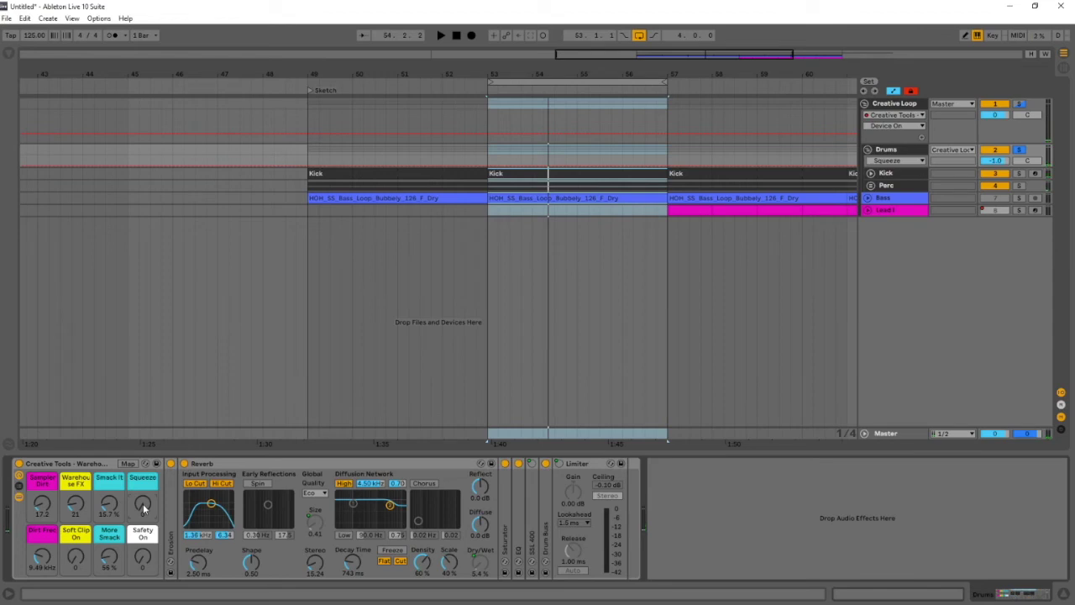
{"action": "left_click_drag", "start_coordinate": [142, 506], "coordinate": [143, 475]}
Compare the playing drums with the Warehouse rack switched off and back on.
{"action": "key", "text": "space"}
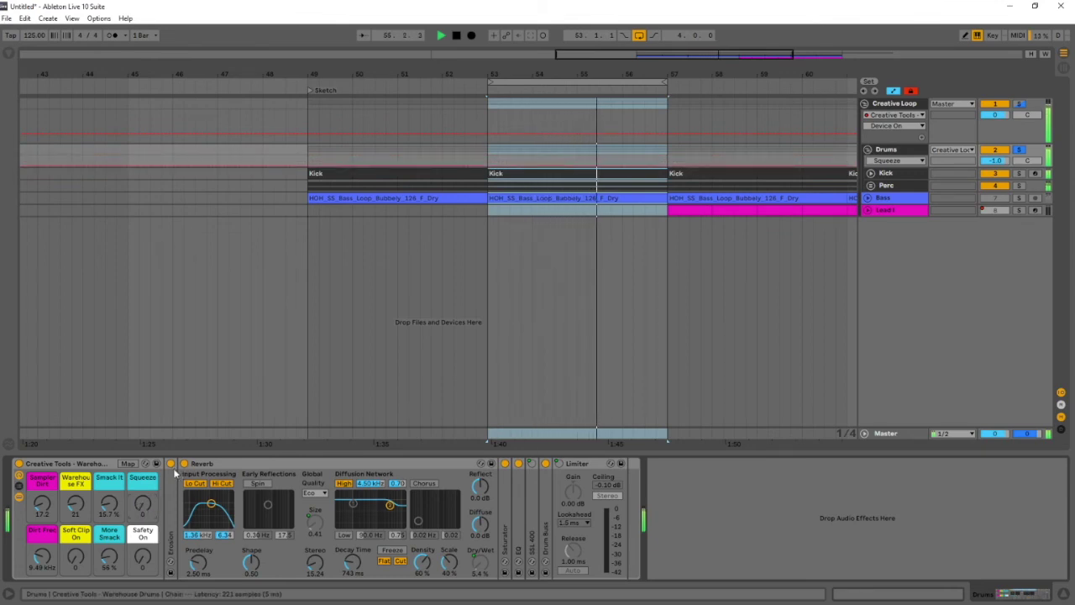
{"action": "left_click", "coordinate": [18, 464]}
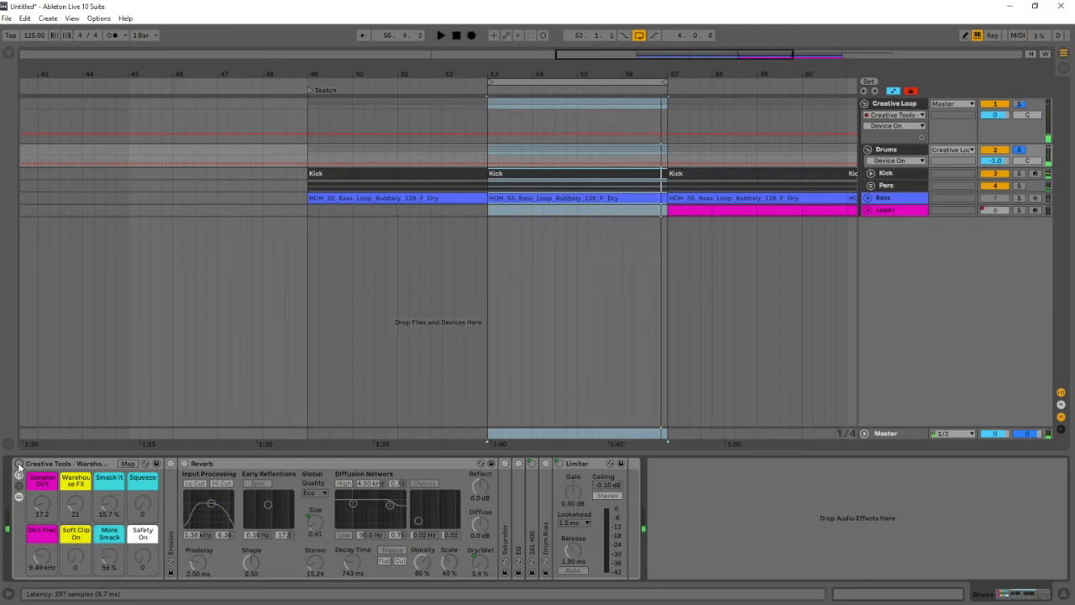
{"action": "left_click", "coordinate": [18, 464]}
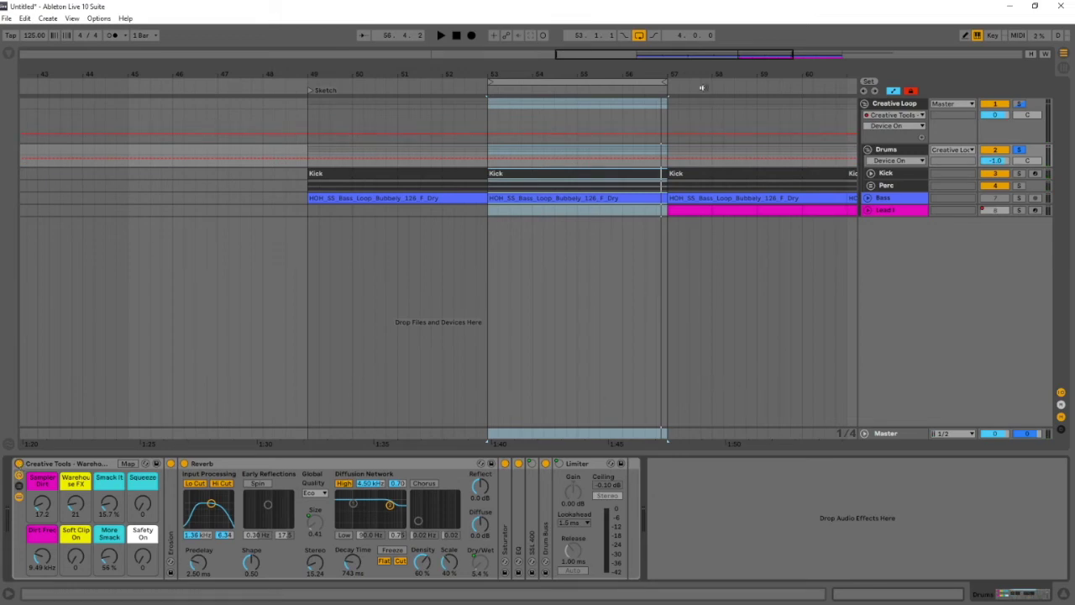
Loop bars 49 to 65 with the solos cleared and the Bass and Lead tracks reactivated.
{"action": "left_click_drag", "start_coordinate": [703, 74], "coordinate": [566, 44]}
{"action": "left_click", "coordinate": [744, 86], "text": "shift"}
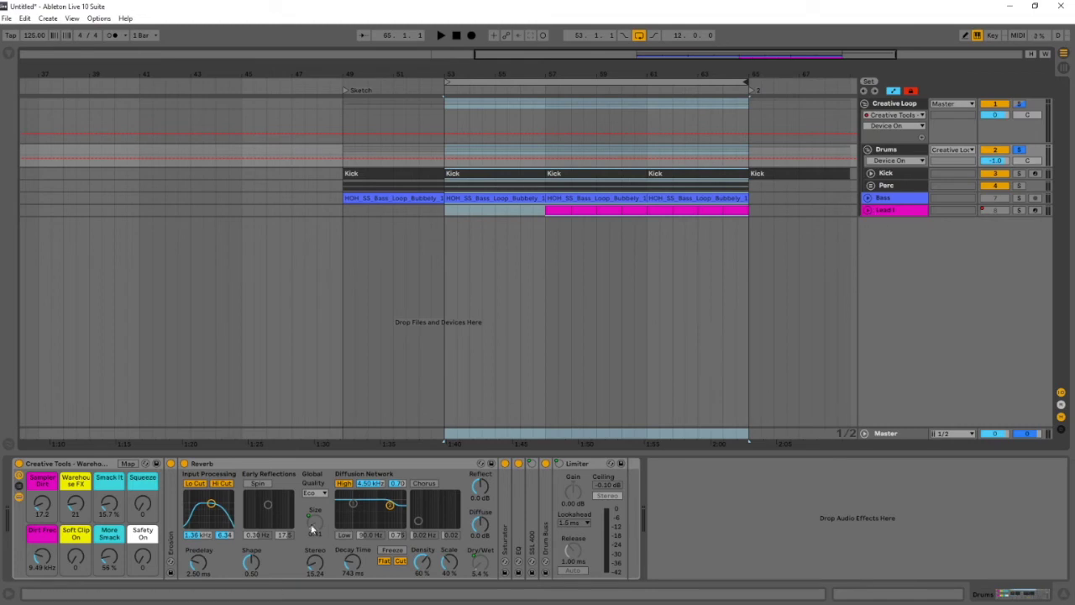
{"action": "left_click", "coordinate": [988, 186]}
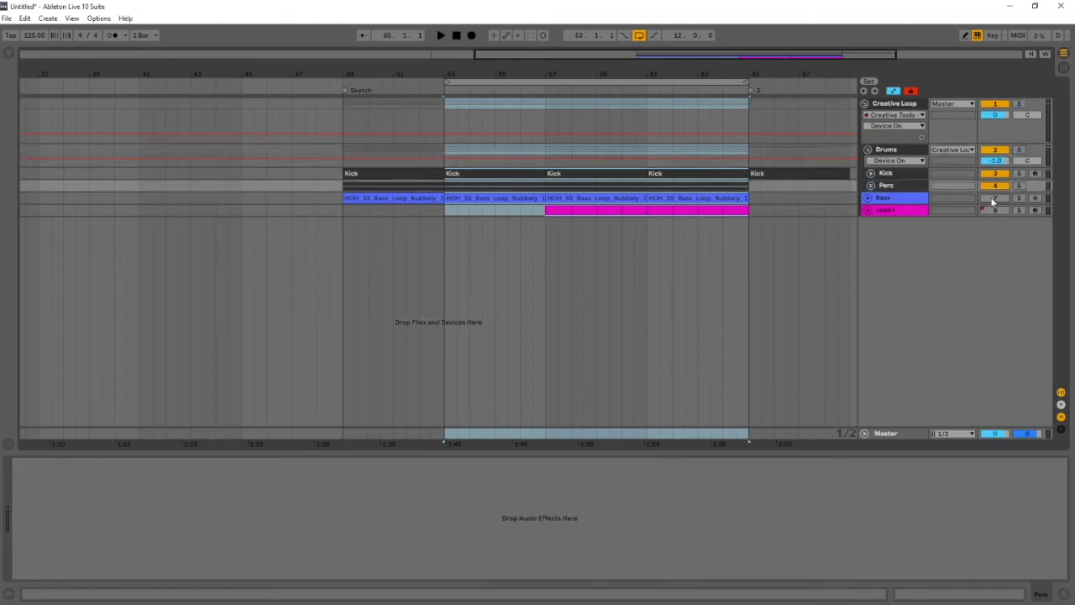
{"action": "left_click", "coordinate": [344, 81], "text": "shift"}
{"action": "key", "text": "minus"}
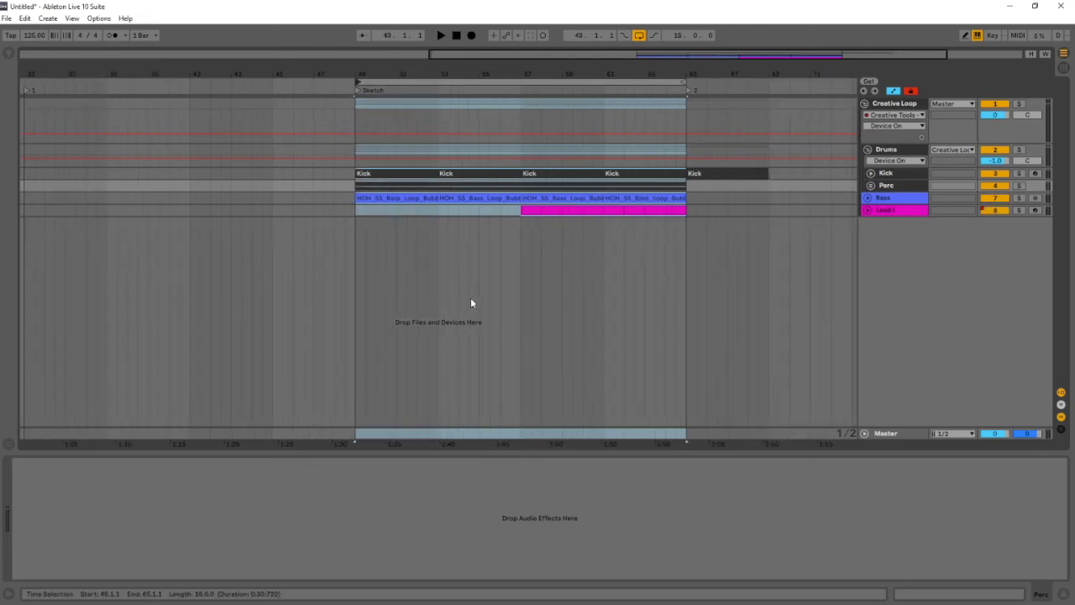
Fold the Drums group, collapse the Creative Tools Master rack on the Creative Loop group, and switch on its Builder Upper rack.
{"action": "left_click", "coordinate": [867, 150]}
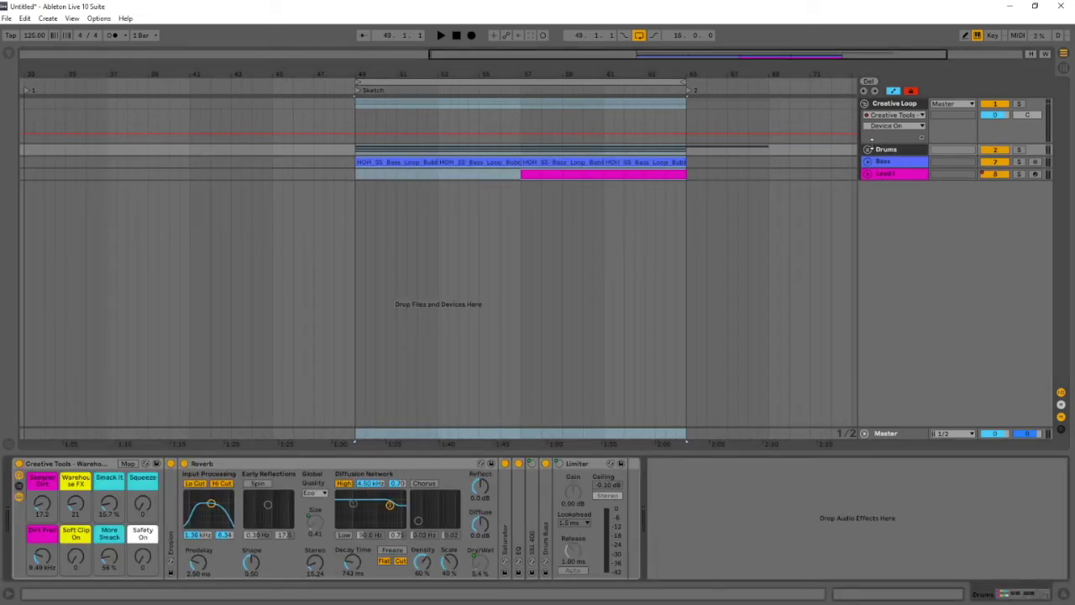
{"action": "left_click", "coordinate": [905, 104]}
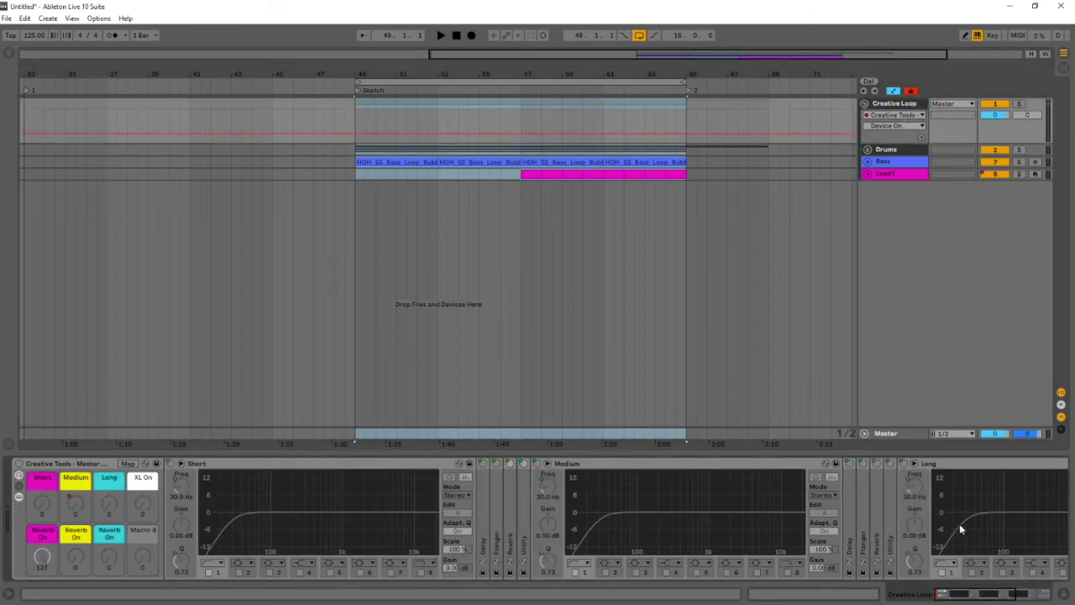
{"action": "scroll", "coordinate": [947, 532], "scroll_direction": "down", "scroll_amount": 5}
{"action": "scroll", "coordinate": [916, 530], "scroll_direction": "up", "scroll_amount": 6}
{"action": "double_click", "coordinate": [74, 464]}
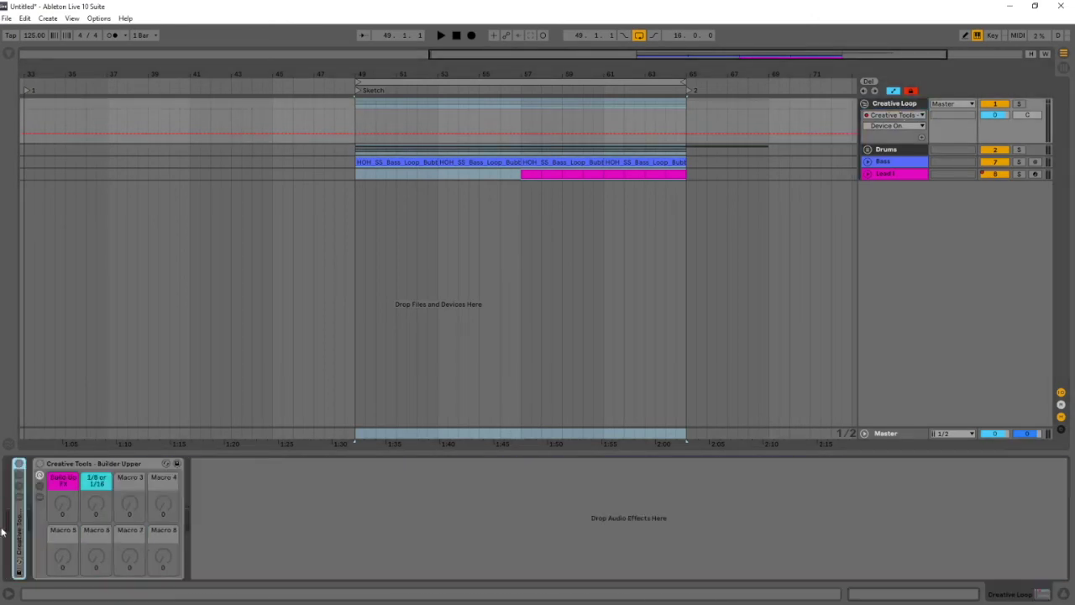
{"action": "left_click", "coordinate": [38, 462]}
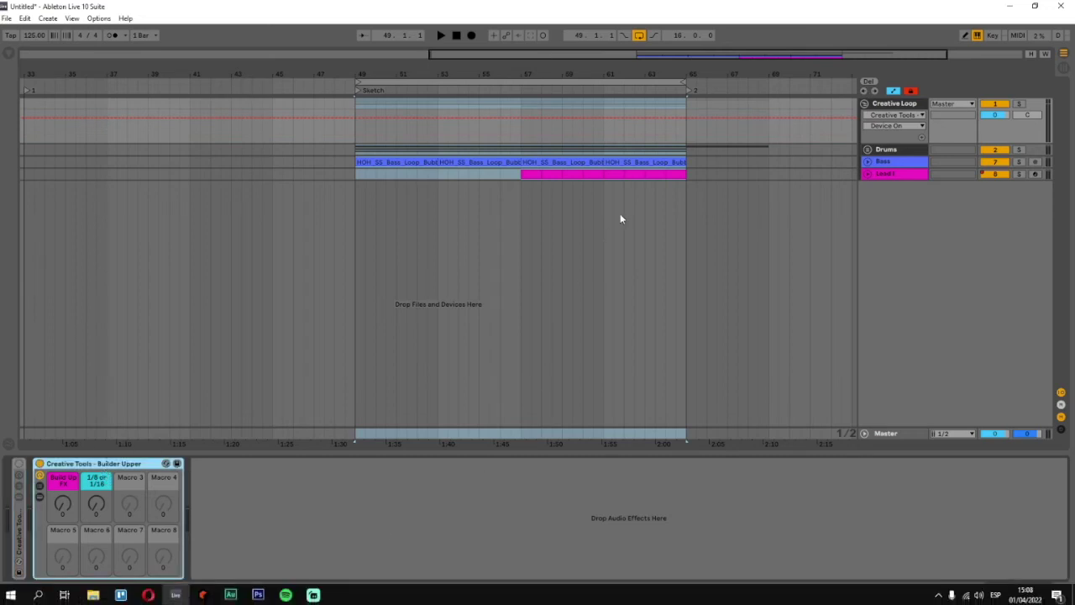
Select the loop from bar 49 to 65 and show the Lead track's devices and Dub Echo Medium automation.
{"action": "left_click", "coordinate": [481, 84]}
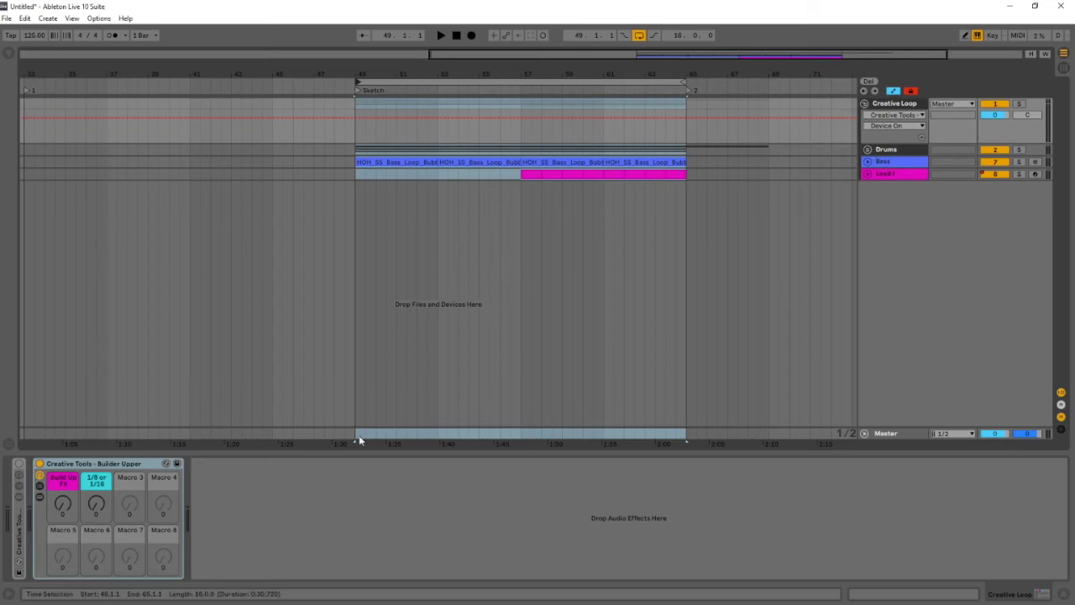
{"action": "left_click", "coordinate": [444, 84]}
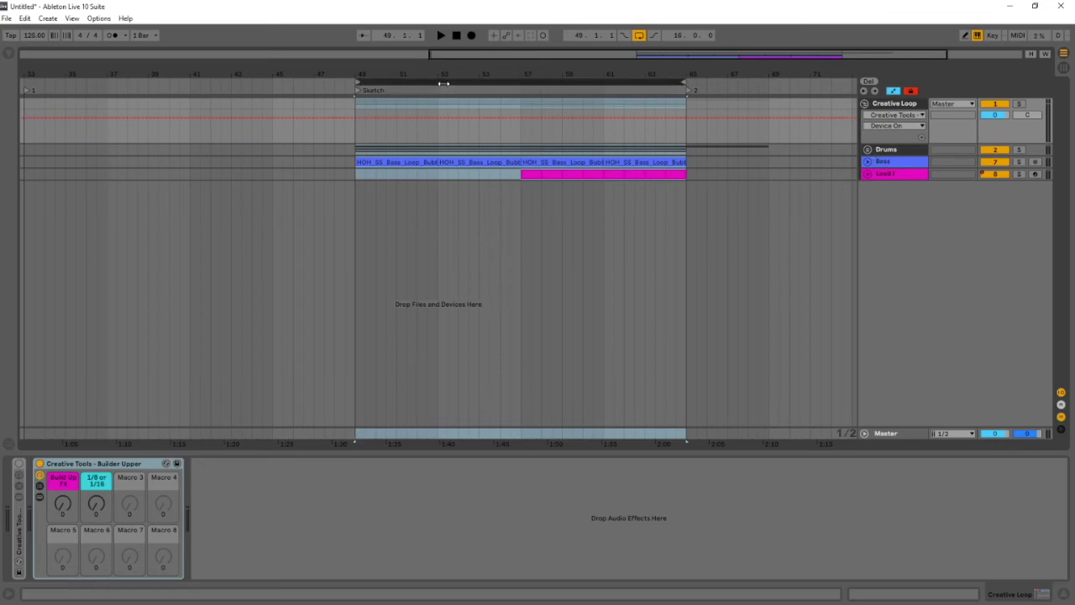
{"action": "key", "text": "minus"}
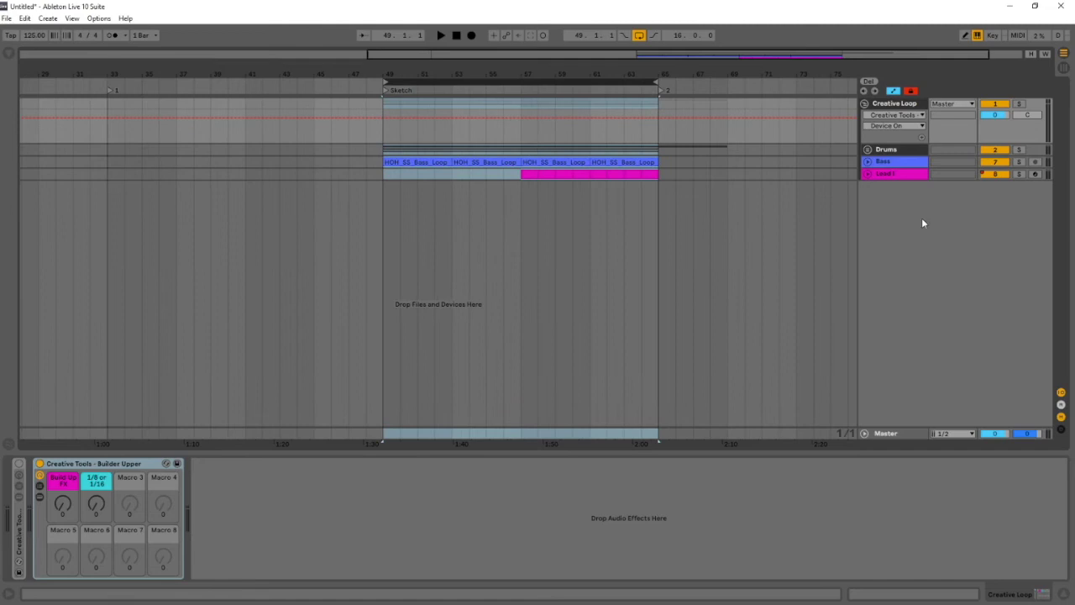
{"action": "left_click", "coordinate": [893, 176]}
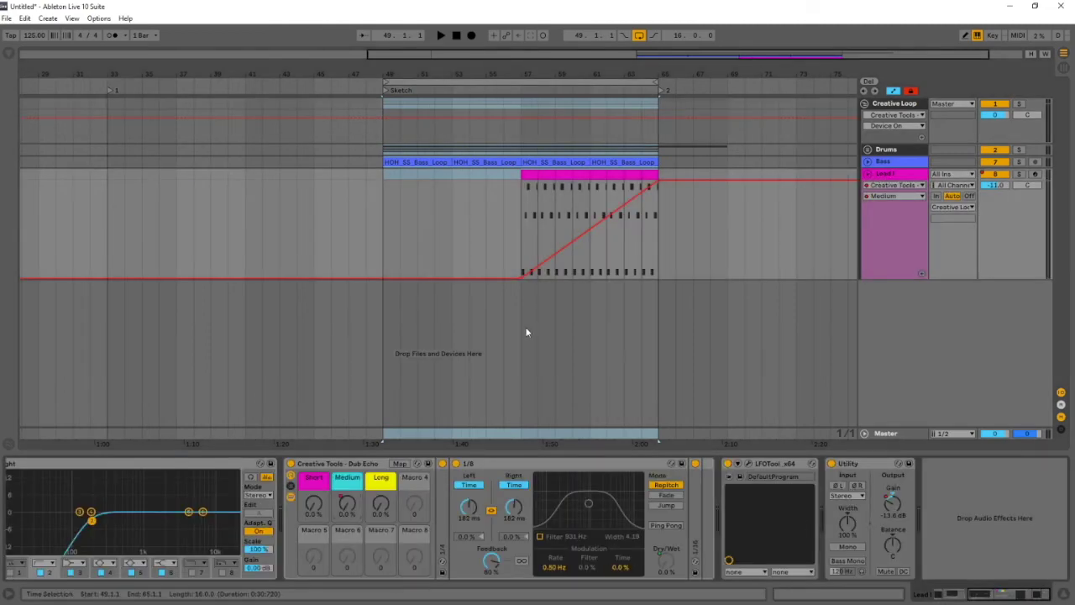
Check the devices on the Lead track, show the Creative Loop group's Builder Upper rack, and fold the Lead track.
{"action": "scroll", "coordinate": [125, 504], "scroll_direction": "left", "scroll_amount": 5}
{"action": "left_click", "coordinate": [105, 463]}
{"action": "left_click", "coordinate": [520, 87]}
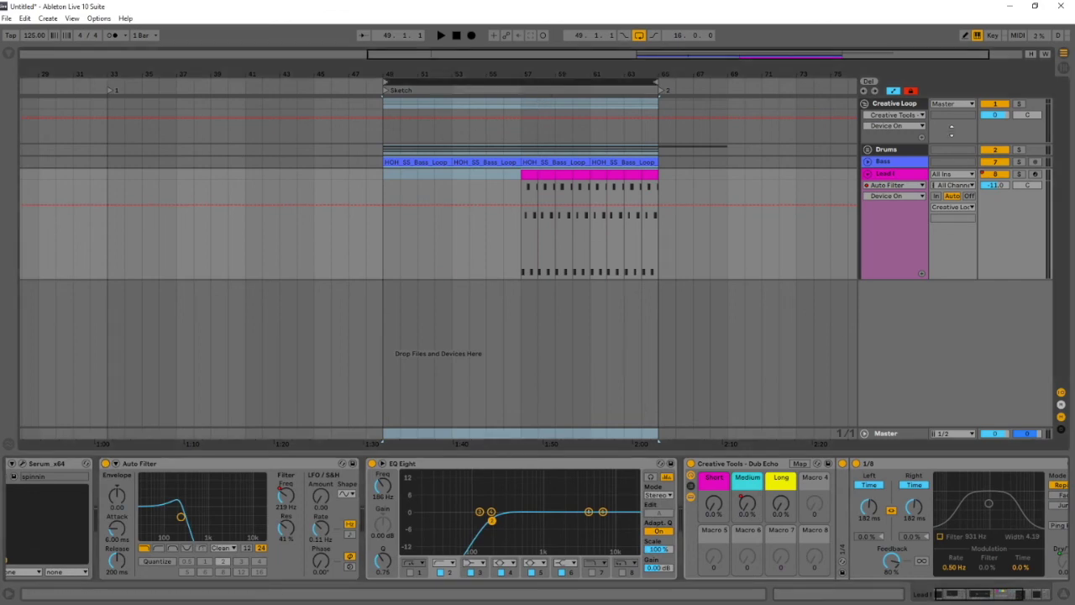
{"action": "left_click", "coordinate": [910, 103]}
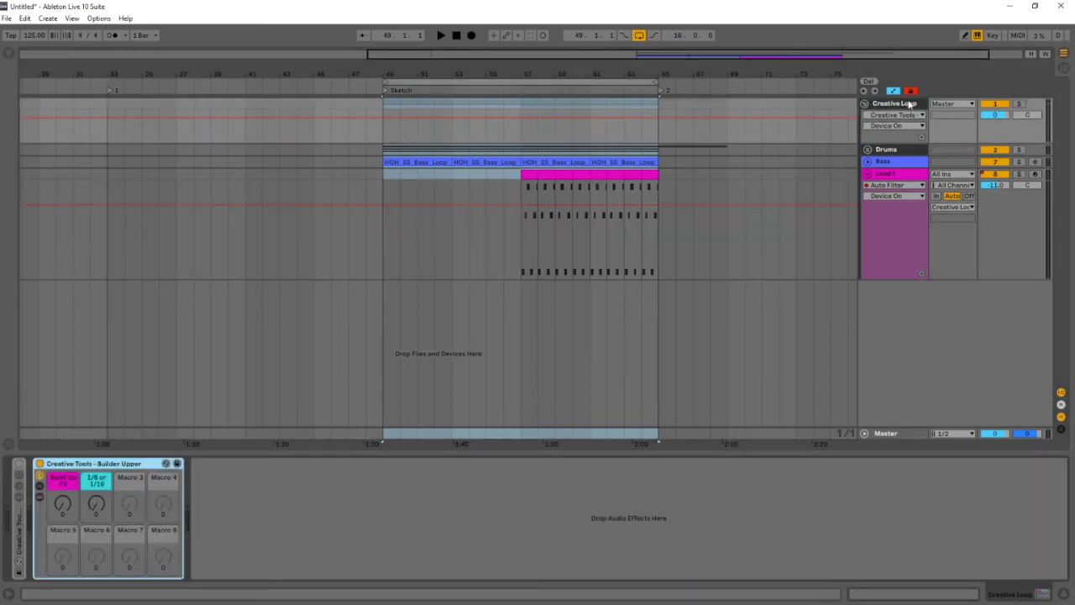
{"action": "left_click", "coordinate": [869, 174]}
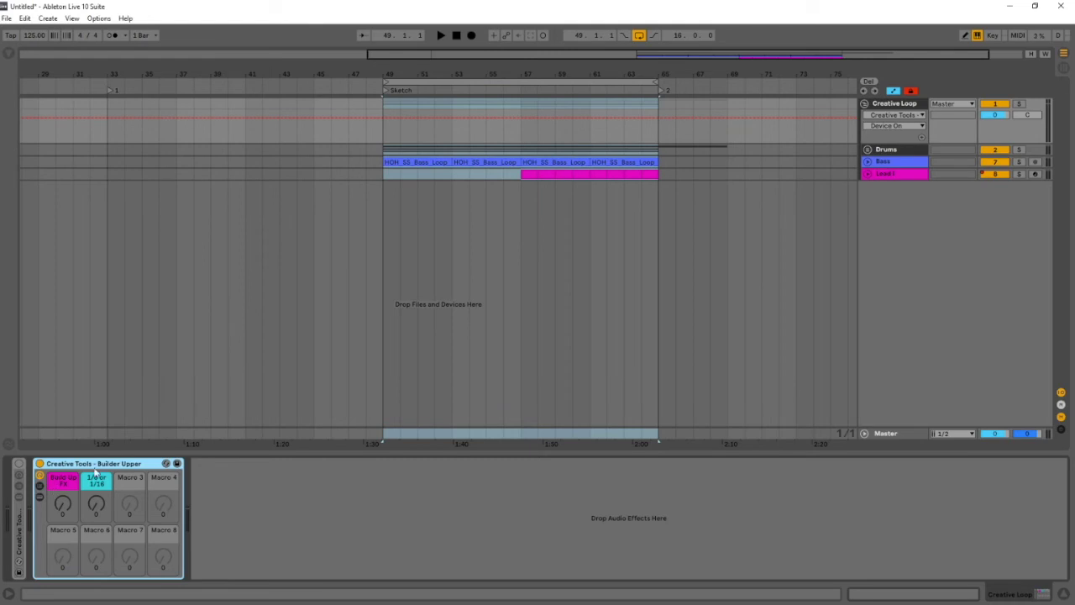
Show the Build Up FX automation on the Creative Loop group and draw a rising ramp from bar 57 to bar 65.
{"action": "right_click", "coordinate": [74, 507]}
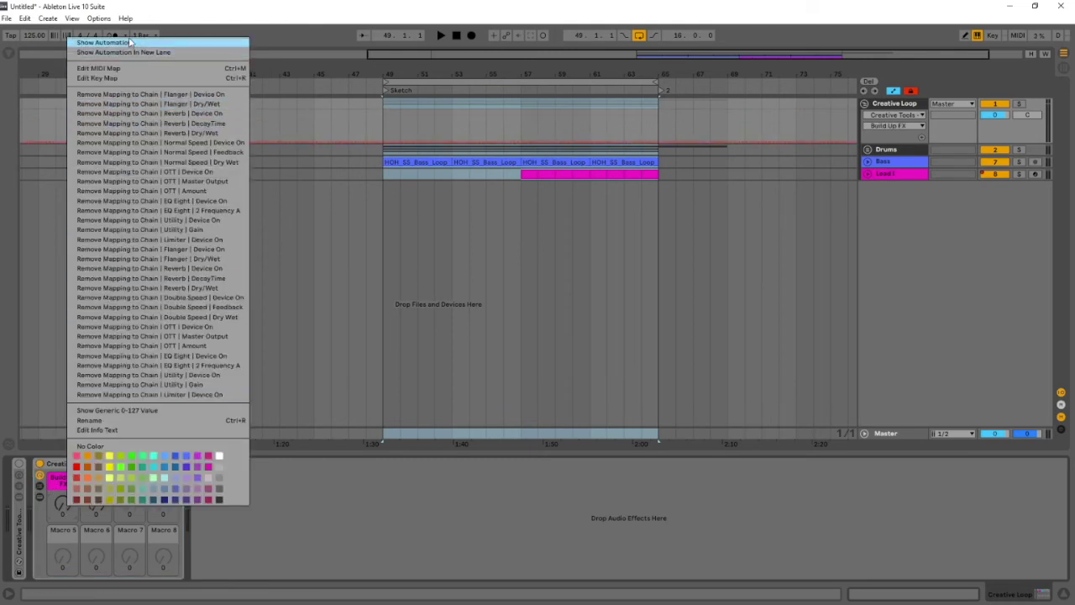
{"action": "left_click", "coordinate": [101, 41]}
{"action": "key", "text": "space"}
{"action": "left_click", "coordinate": [503, 120]}
{"action": "left_click_drag", "start_coordinate": [659, 142], "coordinate": [661, 118]}
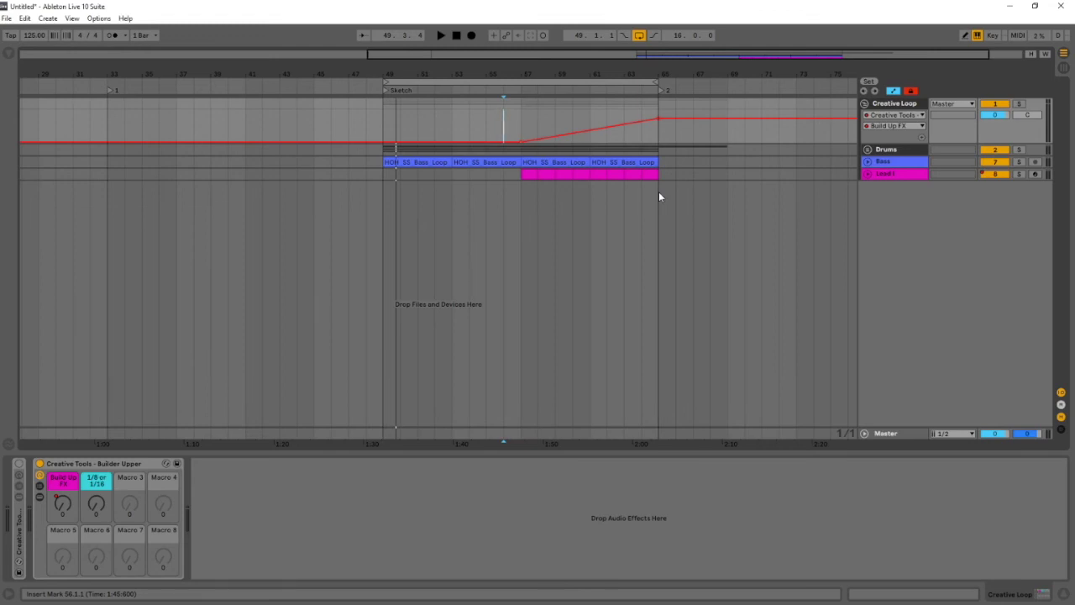
Extend the loop so that it runs from bar 49 to bar 73.
{"action": "left_click", "coordinate": [39, 487]}
{"action": "left_click", "coordinate": [38, 488]}
{"action": "left_click", "coordinate": [598, 81]}
{"action": "left_click_drag", "start_coordinate": [594, 72], "coordinate": [595, 56]}
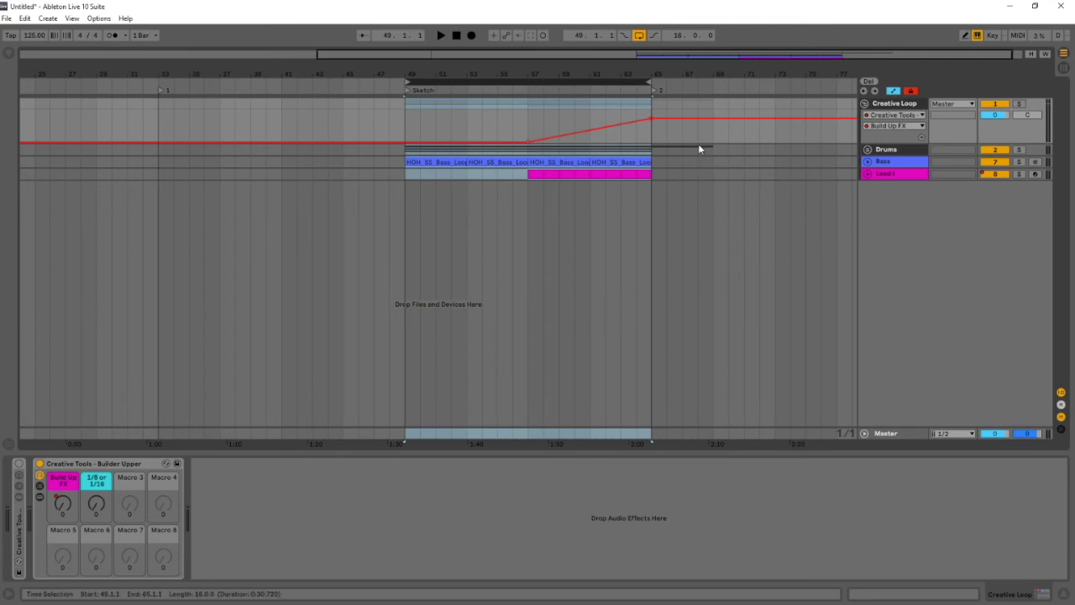
{"action": "left_click", "coordinate": [776, 82]}
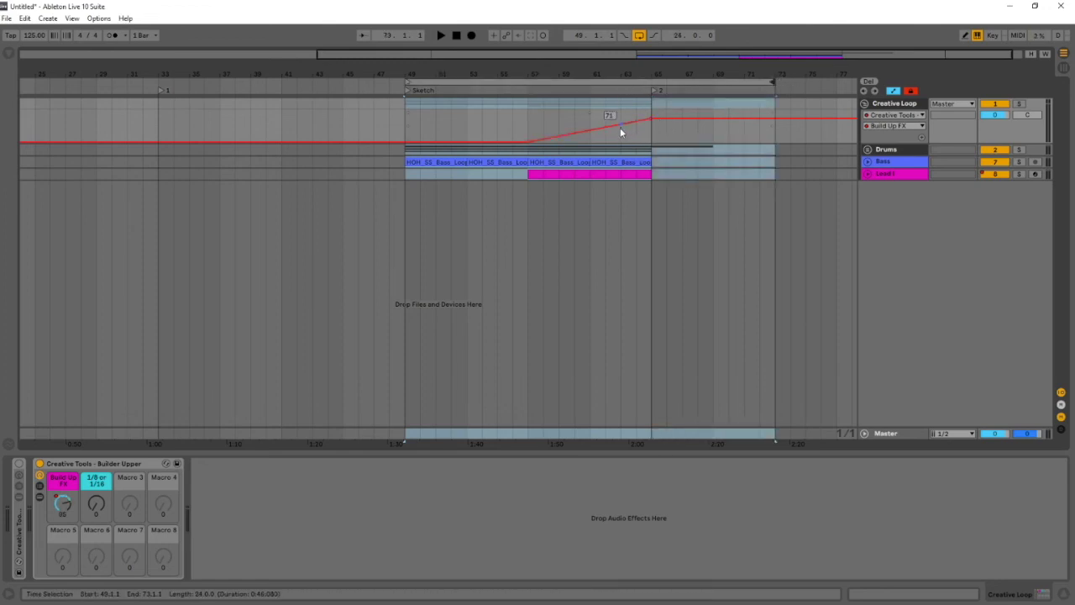
Copy the Builder Upper rack from the Creative Loop group onto the Lead track before Dub Echo, and switch Dub Echo off.
{"action": "right_click", "coordinate": [91, 465]}
{"action": "left_click", "coordinate": [115, 482]}
{"action": "left_click", "coordinate": [922, 172]}
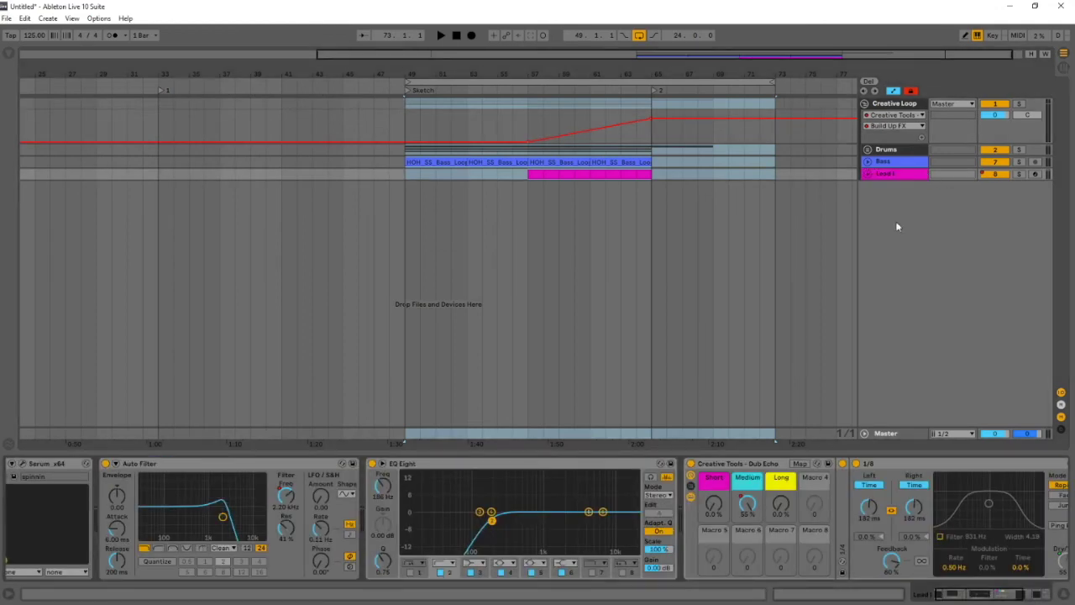
{"action": "scroll", "coordinate": [821, 523], "scroll_direction": "down", "scroll_amount": 5}
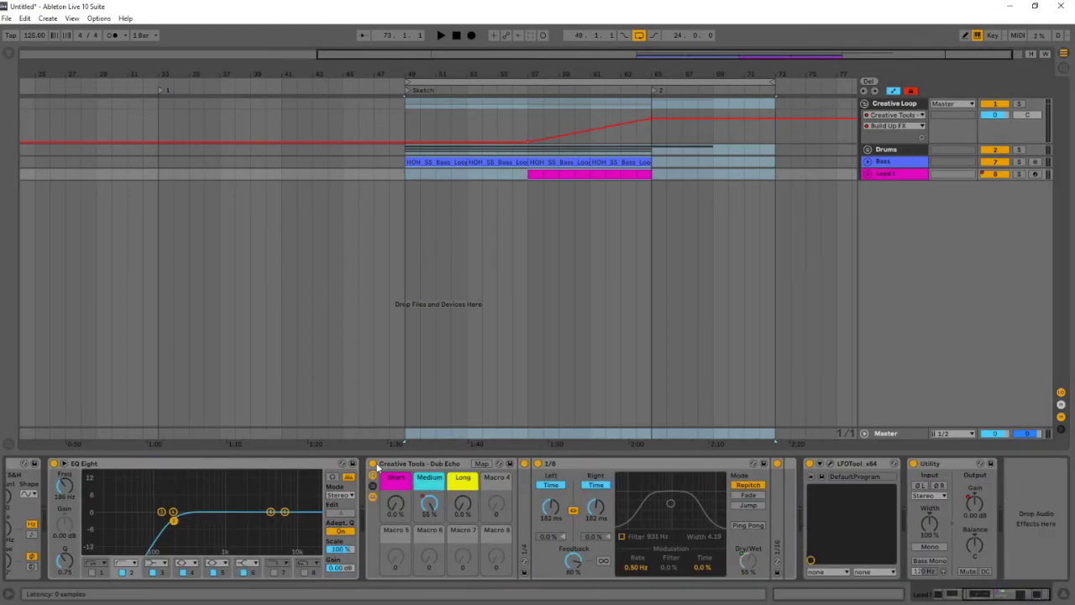
{"action": "left_click", "coordinate": [372, 462]}
{"action": "key", "text": "ctrl+v"}
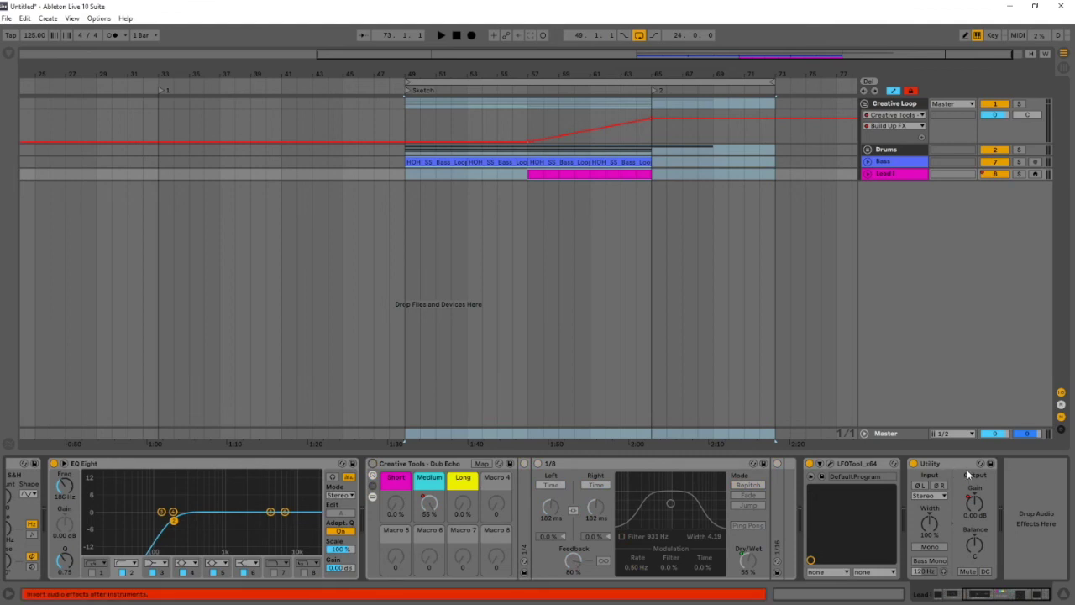
{"action": "left_click", "coordinate": [397, 465]}
{"action": "mouse_move", "coordinate": [400, 484]}
{"action": "left_mouse_down"}
{"action": "mouse_move", "coordinate": [491, 508]}
{"action": "mouse_move", "coordinate": [416, 489]}
{"action": "mouse_move", "coordinate": [402, 505]}
{"action": "left_mouse_up"}
Solo the Lead track and play the loop with its start moved to bar 57.
{"action": "left_click", "coordinate": [1018, 174]}
{"action": "left_click_drag", "start_coordinate": [406, 83], "coordinate": [528, 82]}
{"action": "key", "text": "space"}
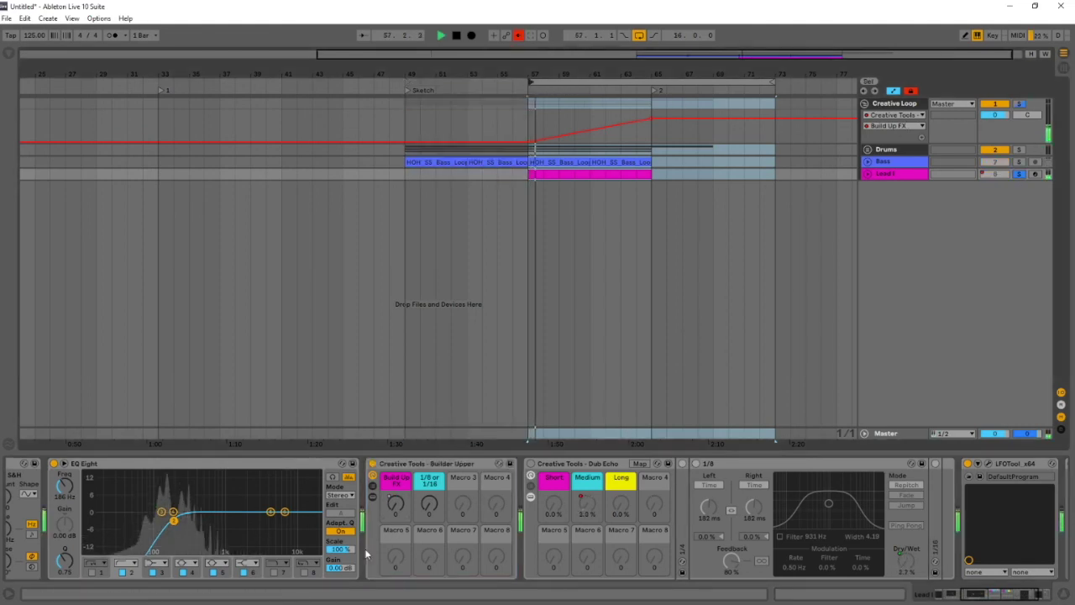
Listen to Build Up FX on the soloed Lead track, stop playback and reset the macro to 0.
{"action": "right_click", "coordinate": [396, 511]}
{"action": "key", "text": "Escape"}
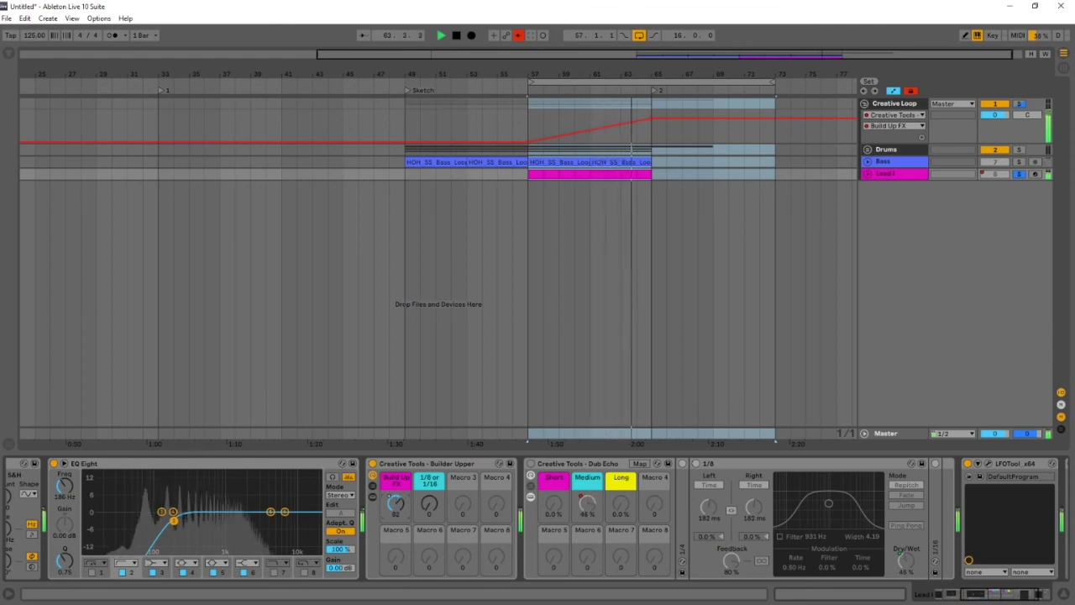
{"action": "key", "text": "space"}
{"action": "left_click_drag", "start_coordinate": [394, 511], "coordinate": [394, 579]}
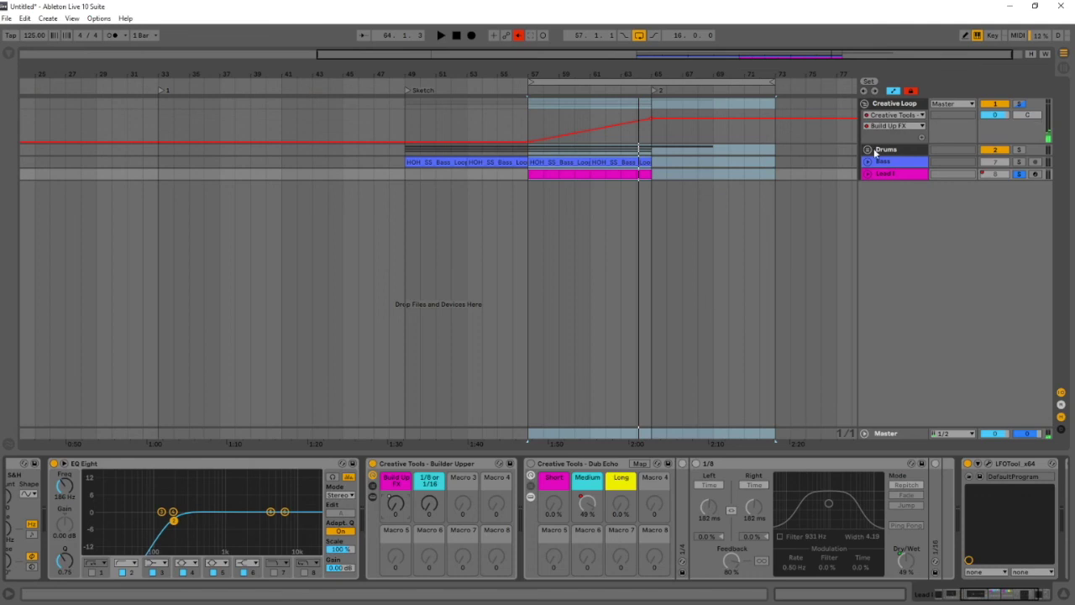
Review the Builder Upper rack on Creative Loop and the Build Up FX automation on Lead, and set the loop to bars 49 to 65.
{"action": "left_click", "coordinate": [895, 104]}
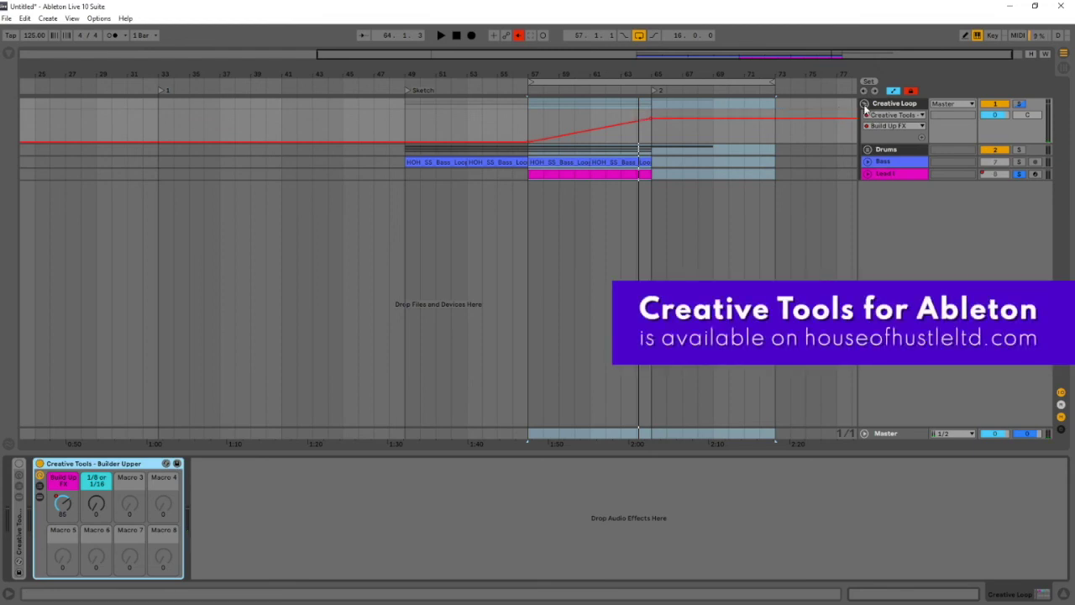
{"action": "left_click", "coordinate": [869, 173]}
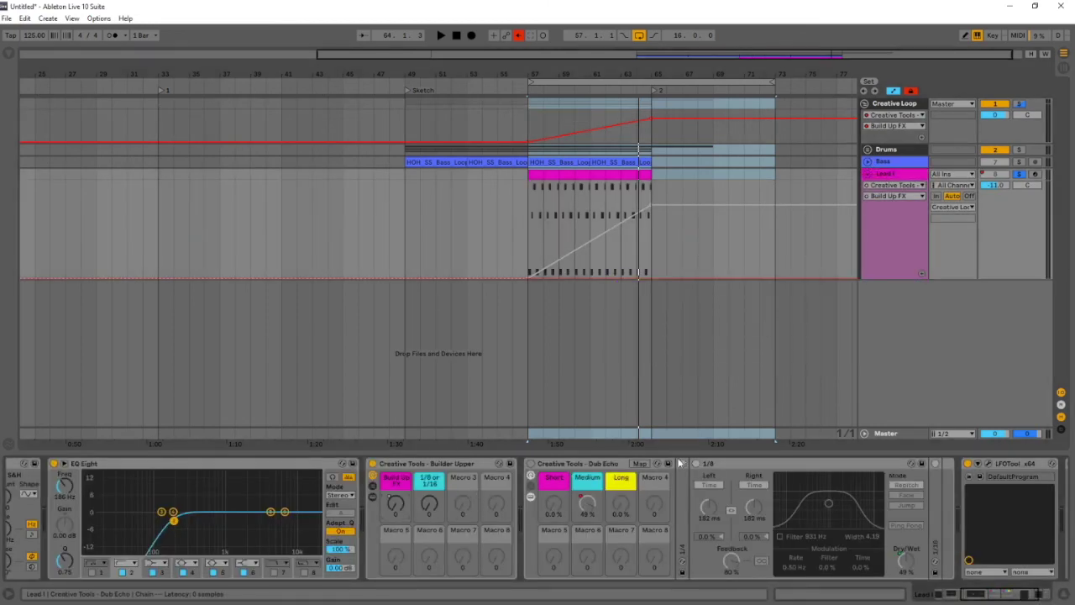
{"action": "left_click", "coordinate": [868, 174]}
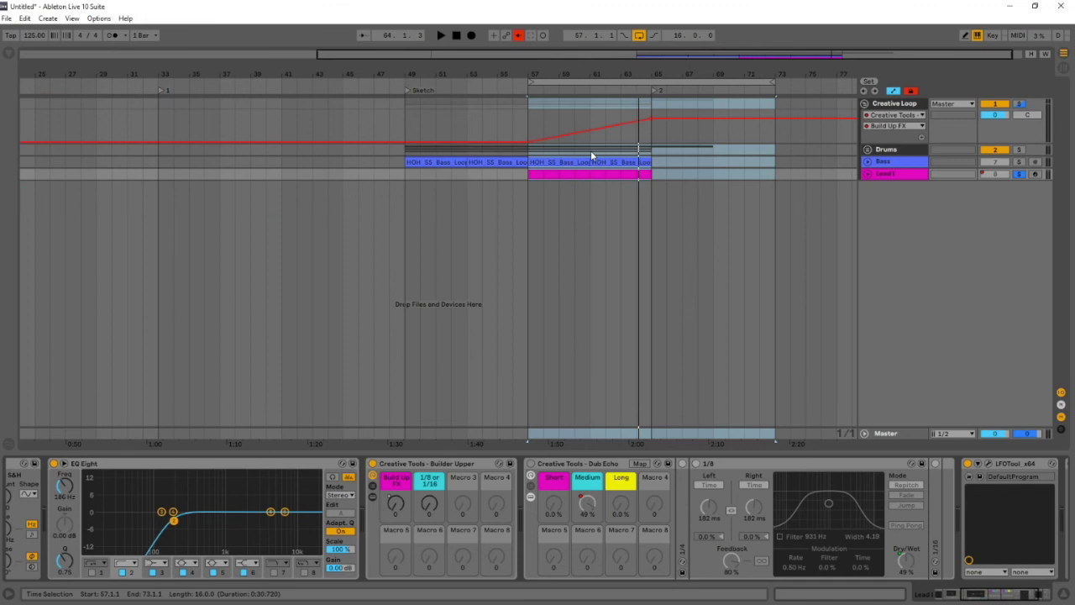
{"action": "left_click", "coordinate": [411, 82], "text": "shift"}
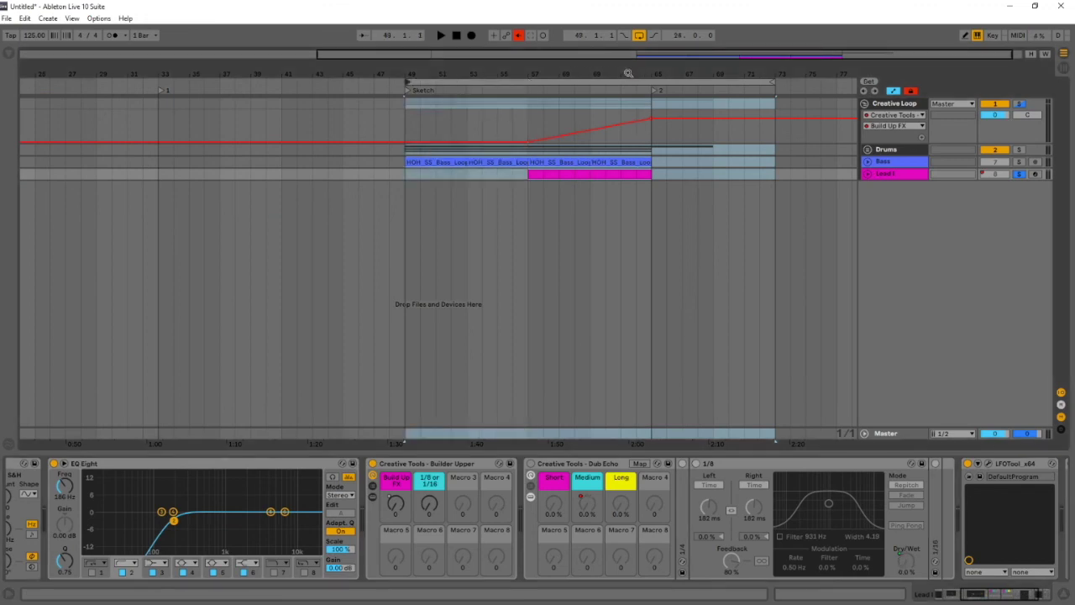
{"action": "left_click", "coordinate": [653, 81], "text": "shift"}
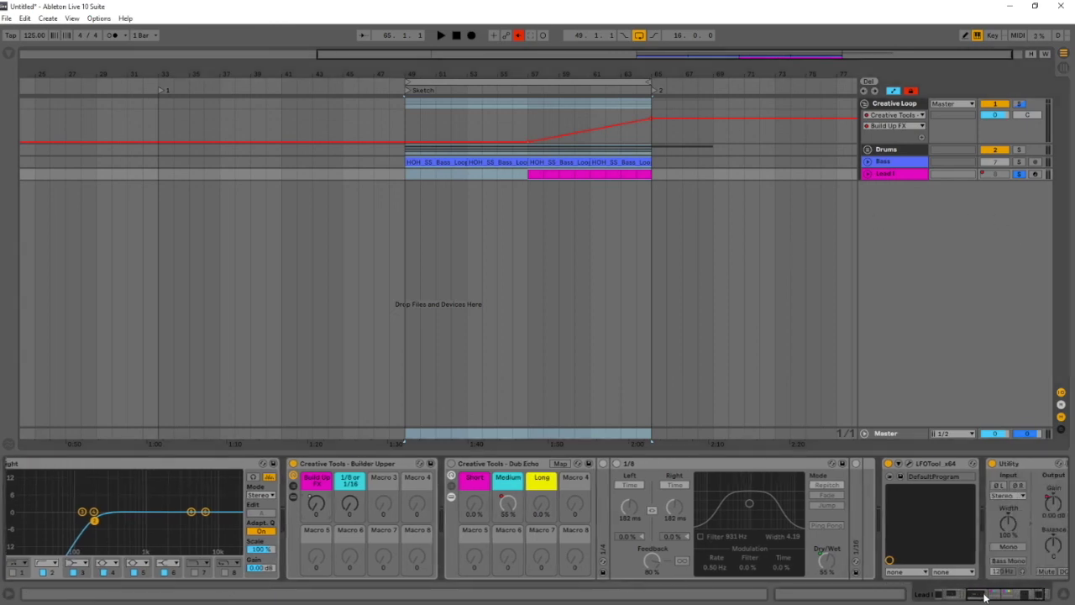
Look over the Lead track's device chain from Serum to Utility and collapse its Dub Echo rack.
{"action": "left_click_drag", "start_coordinate": [977, 595], "coordinate": [888, 602]}
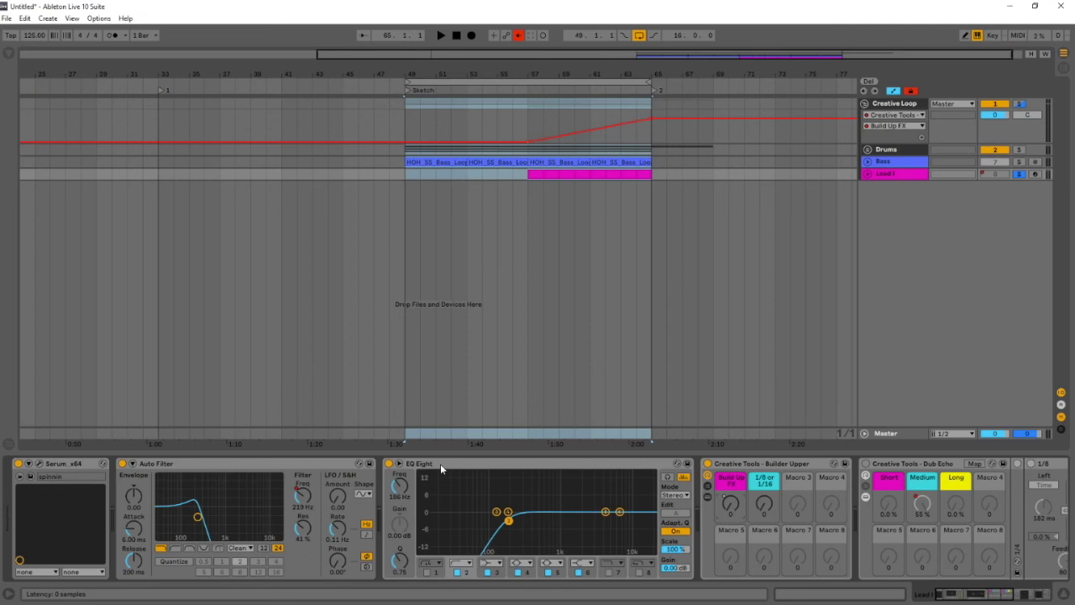
{"action": "left_click", "coordinate": [516, 476]}
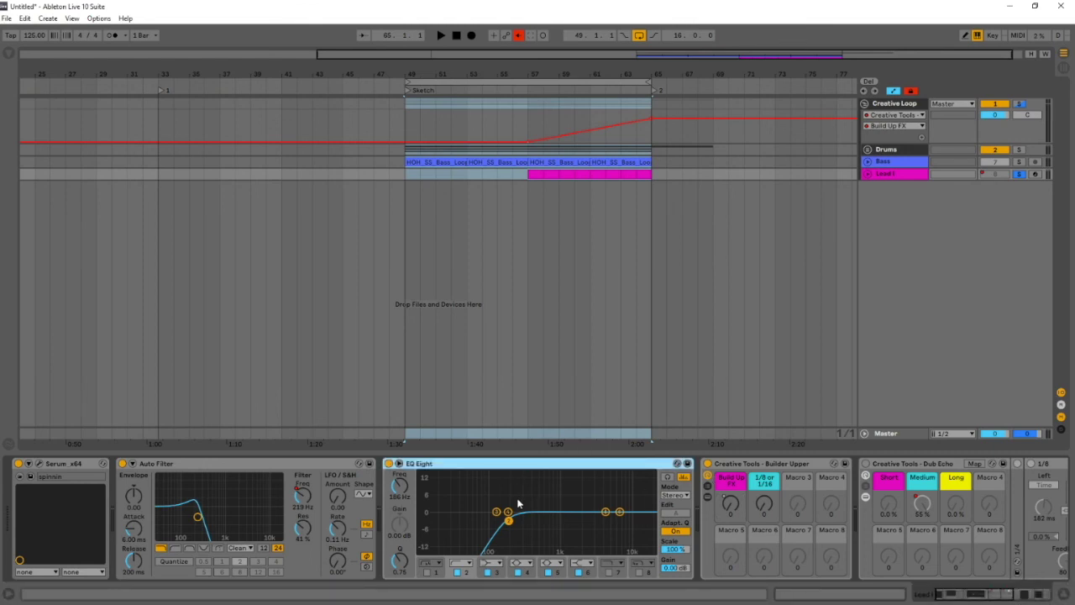
{"action": "scroll", "coordinate": [732, 538], "scroll_direction": "right", "scroll_amount": 4}
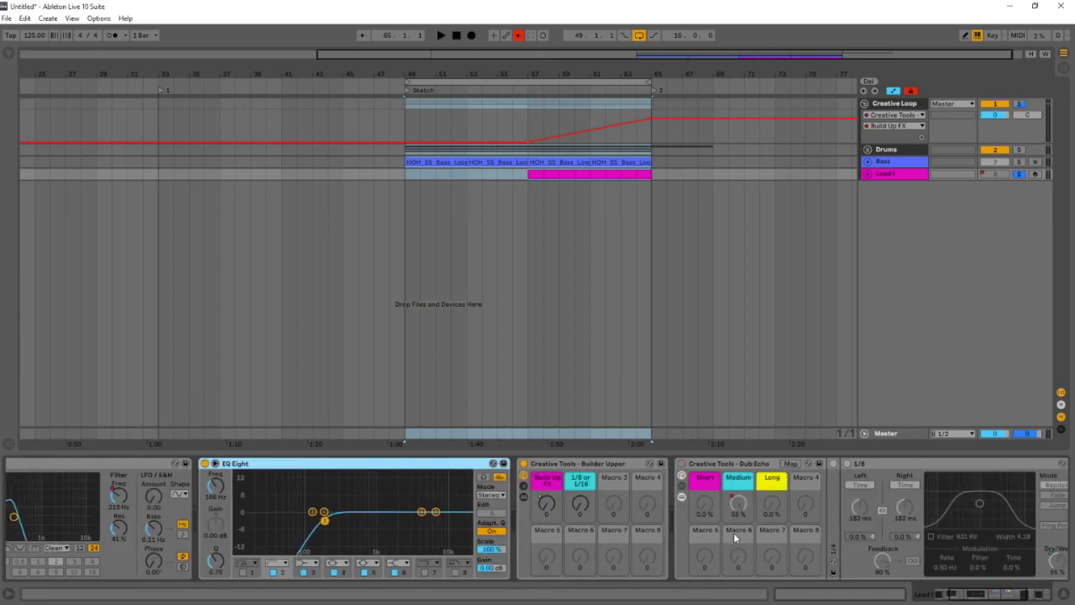
{"action": "double_click", "coordinate": [547, 464]}
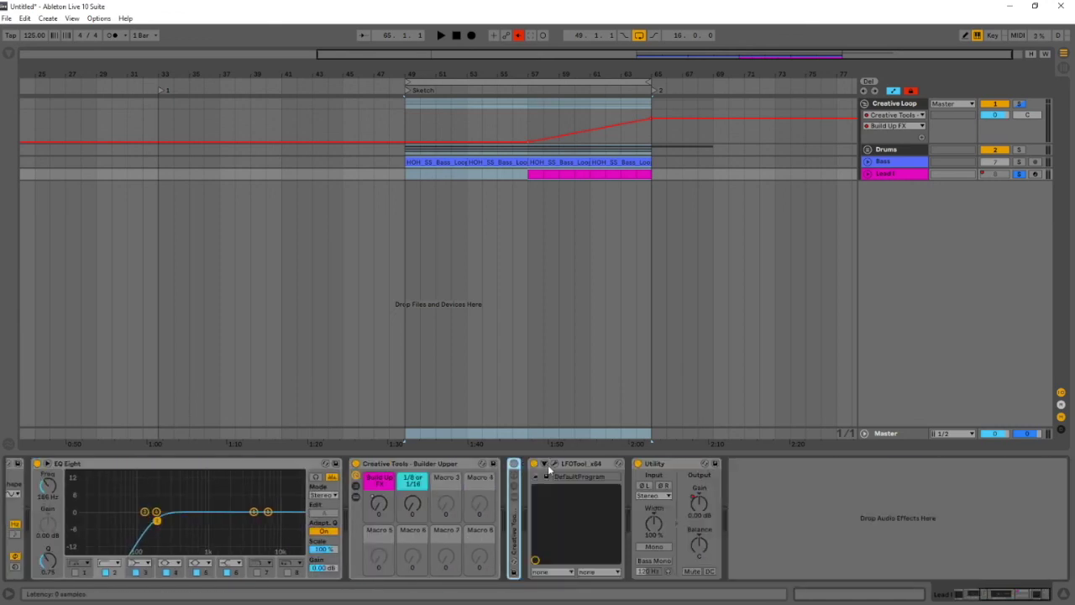
Show the Creative Tools for Ableton Live folder in a slightly wider browser, with the whole Sketch loop visible beside it.
{"action": "left_click", "coordinate": [7, 54]}
{"action": "scroll", "coordinate": [105, 262], "scroll_direction": "down", "scroll_amount": 3}
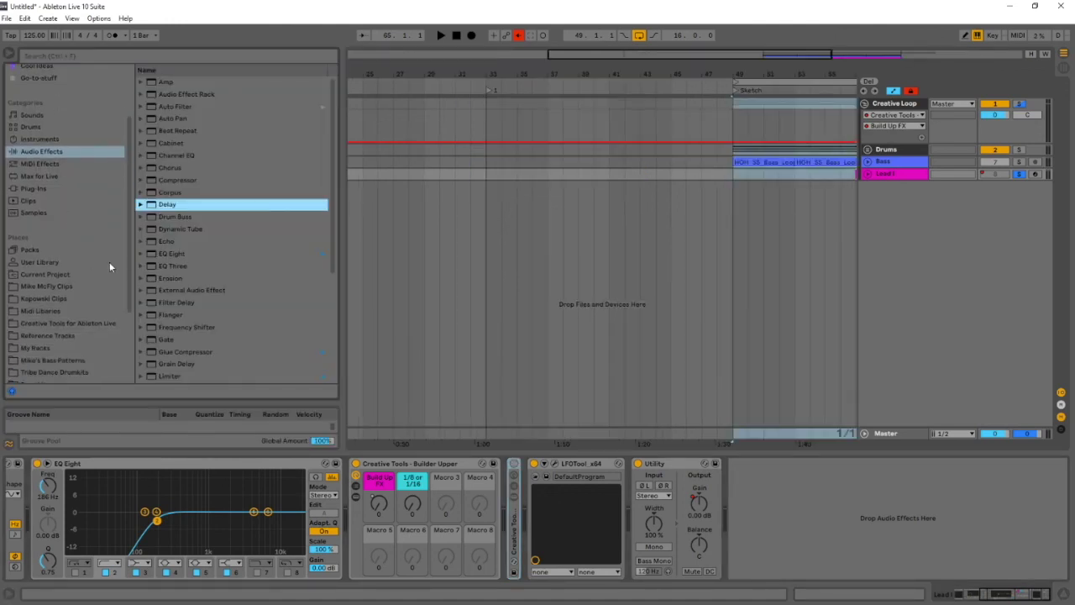
{"action": "left_click", "coordinate": [96, 325]}
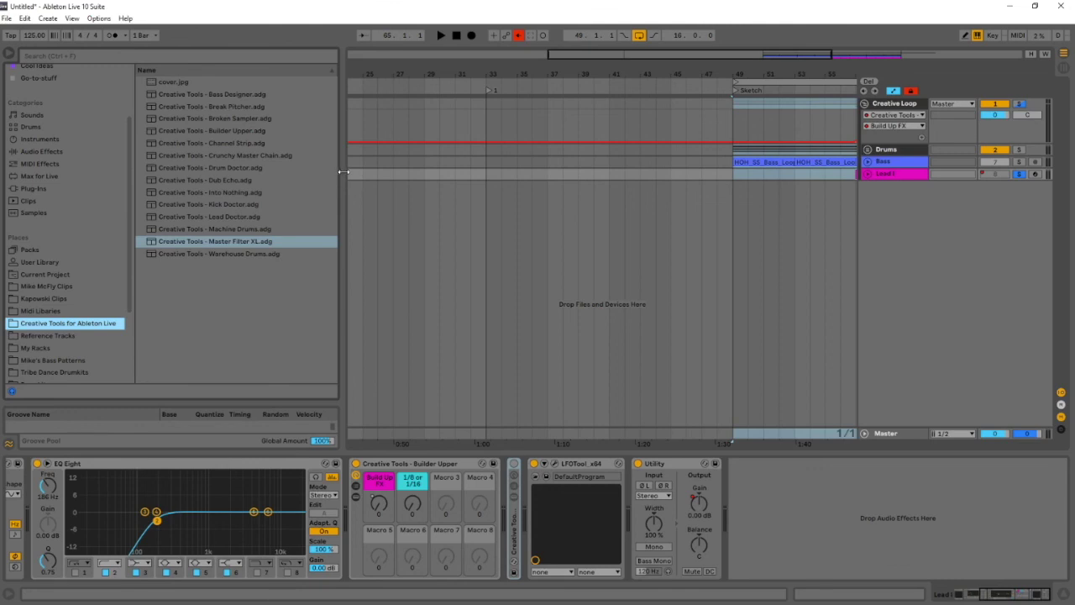
{"action": "mouse_move", "coordinate": [343, 171]}
{"action": "left_mouse_down"}
{"action": "mouse_move", "coordinate": [415, 177]}
{"action": "mouse_move", "coordinate": [350, 189]}
{"action": "left_mouse_up"}
{"action": "left_click_drag", "start_coordinate": [749, 76], "coordinate": [679, 79]}
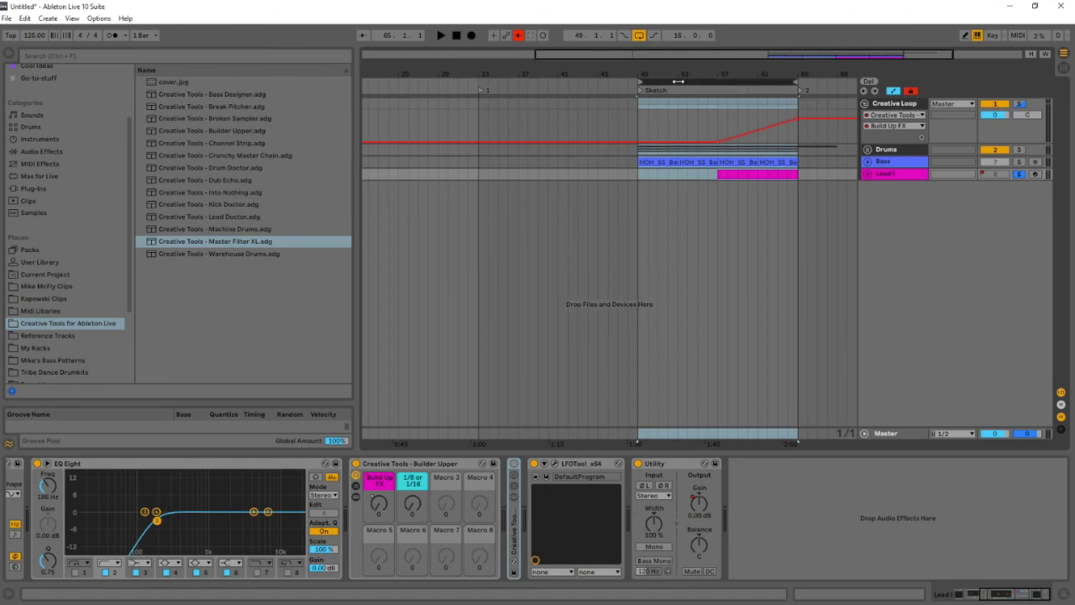